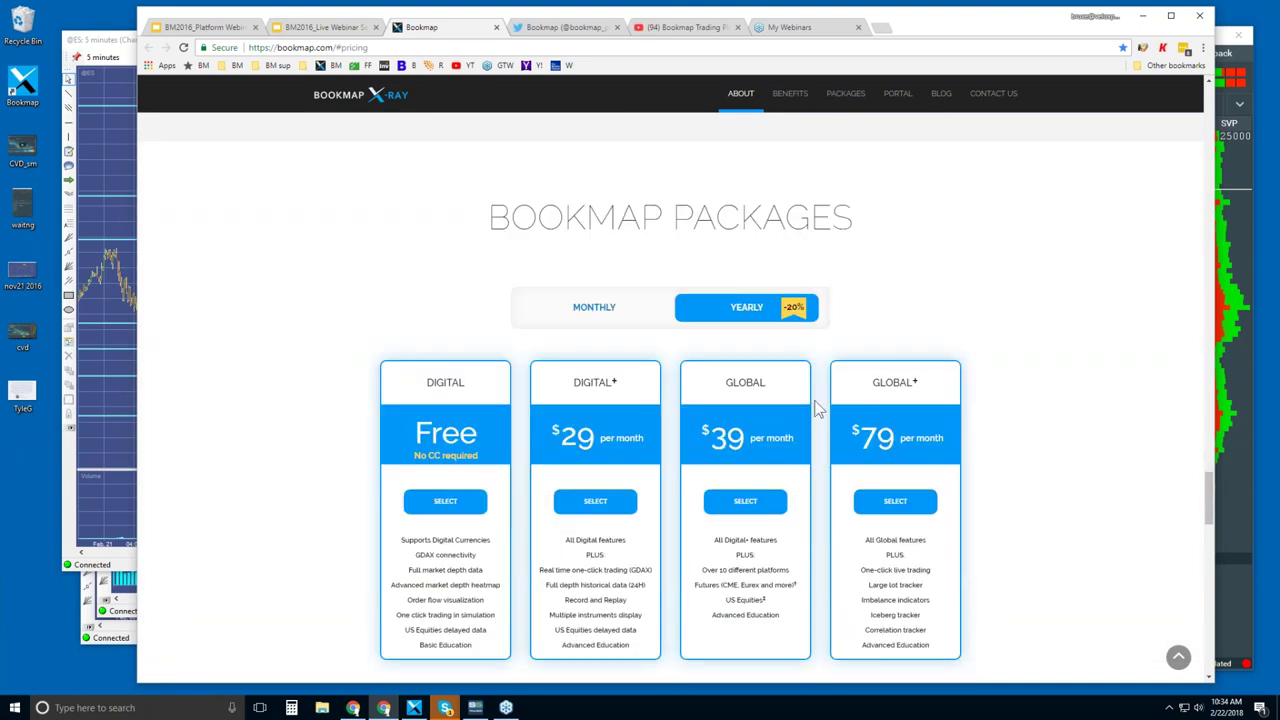
Step: Switch the Bookmap packages to monthly pricing and view the full plan comparison
click(594, 307)
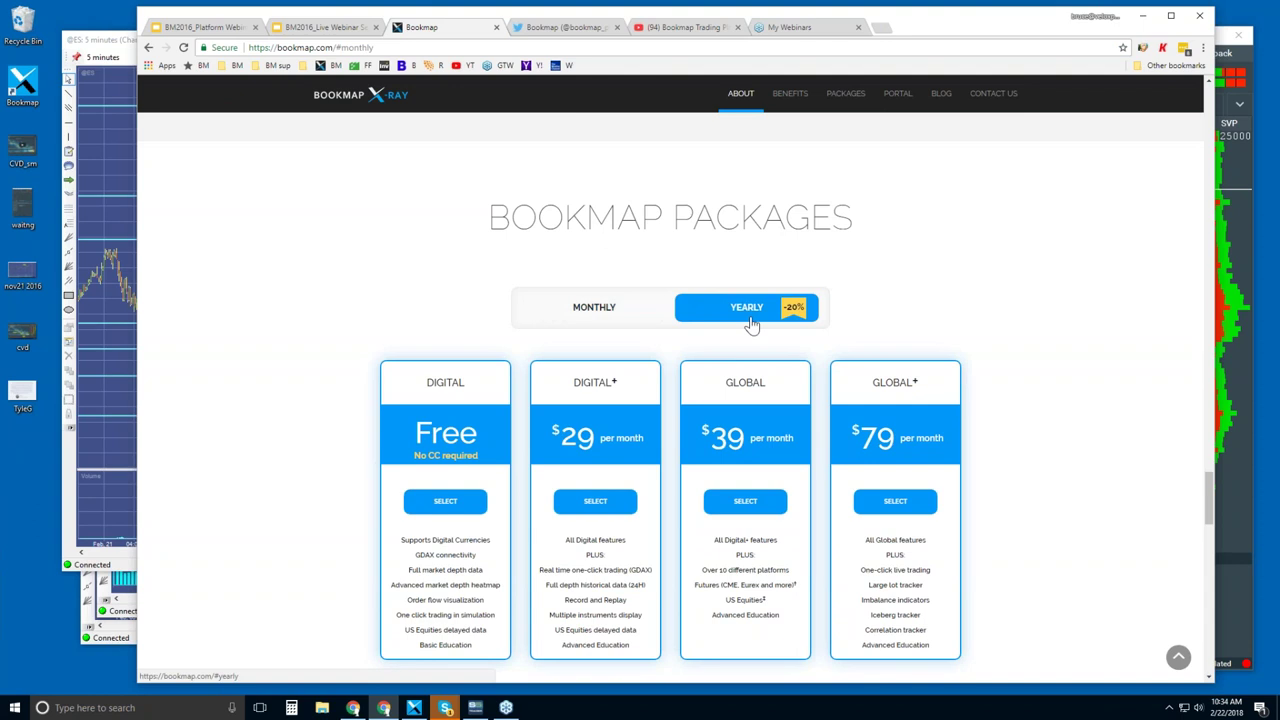
click(183, 47)
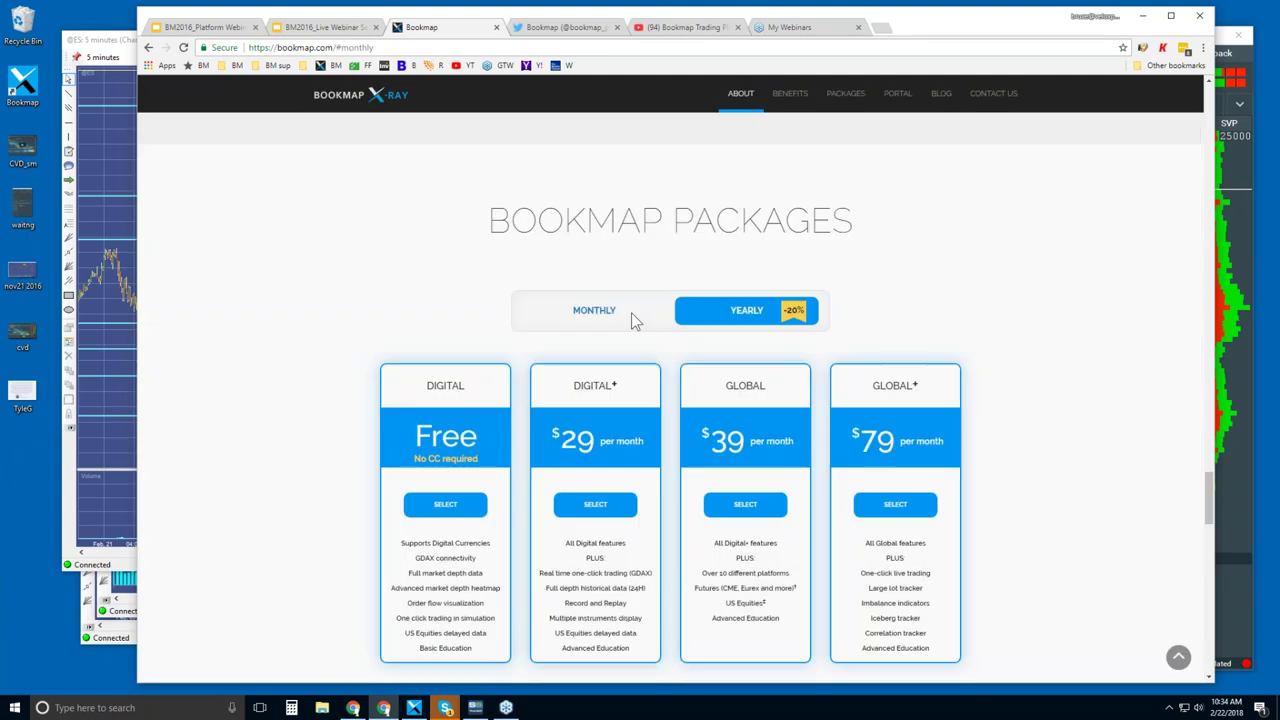
click(631, 313)
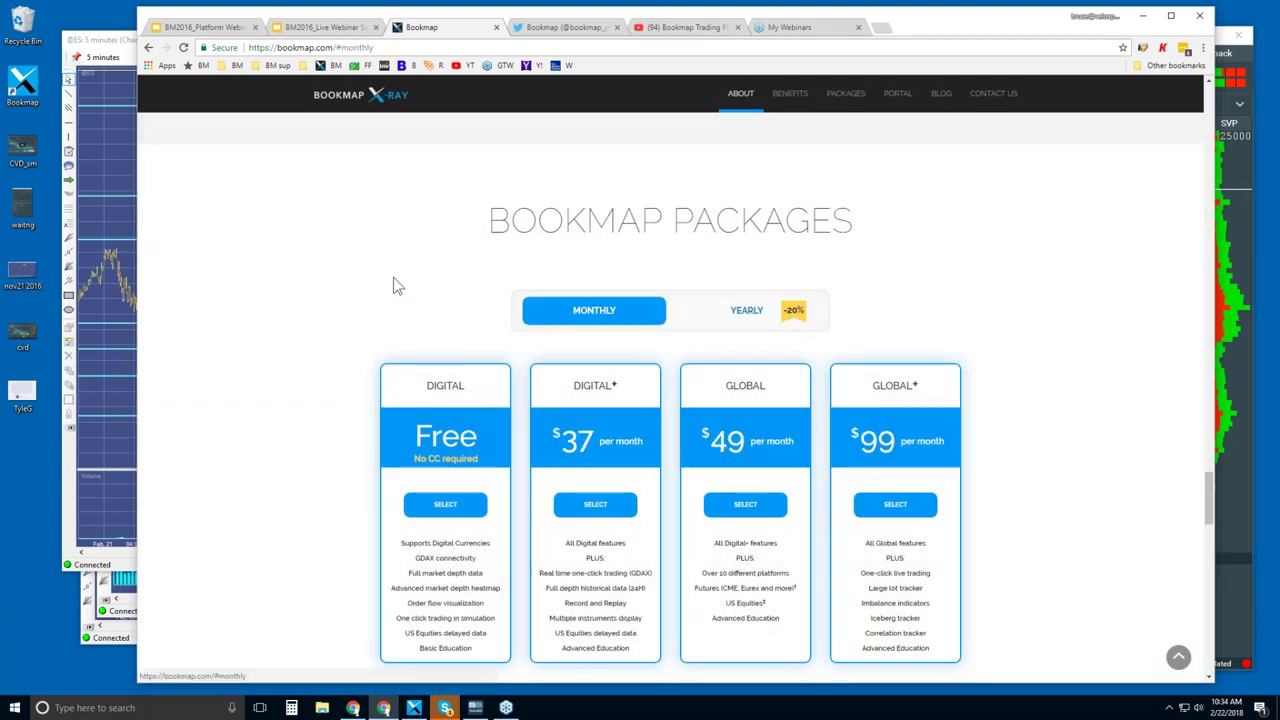
scroll(417, 331, down, 1)
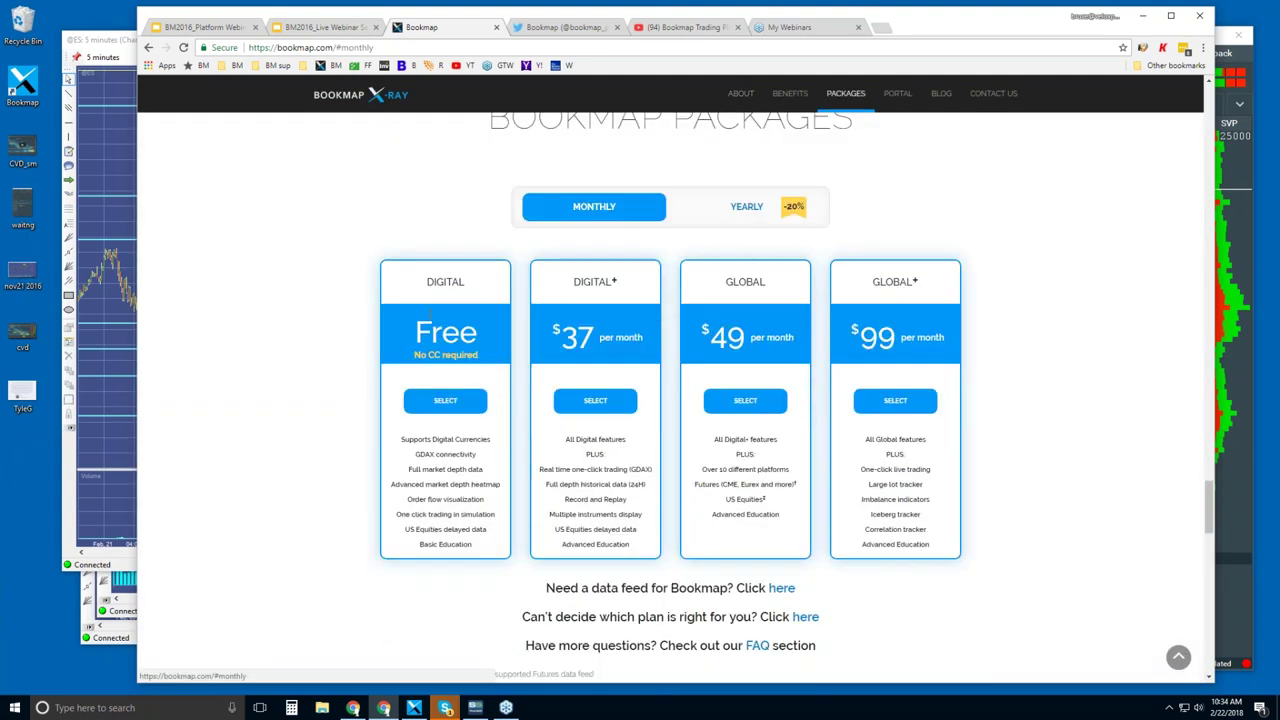
drag(1210, 505, 1210, 510)
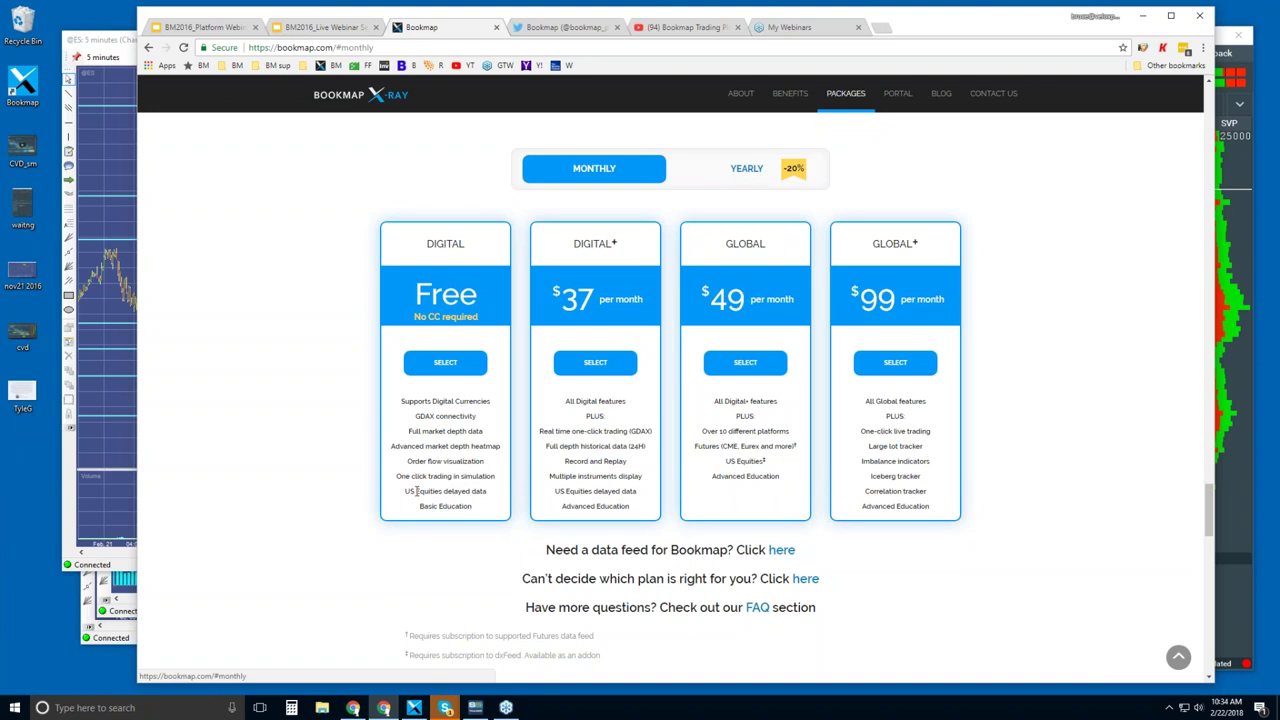
Step: Highlight the delayed US equities feature in the Digital plan, and the one-click live trading and tracker features in the Global+ plan
drag(416, 491, 472, 505)
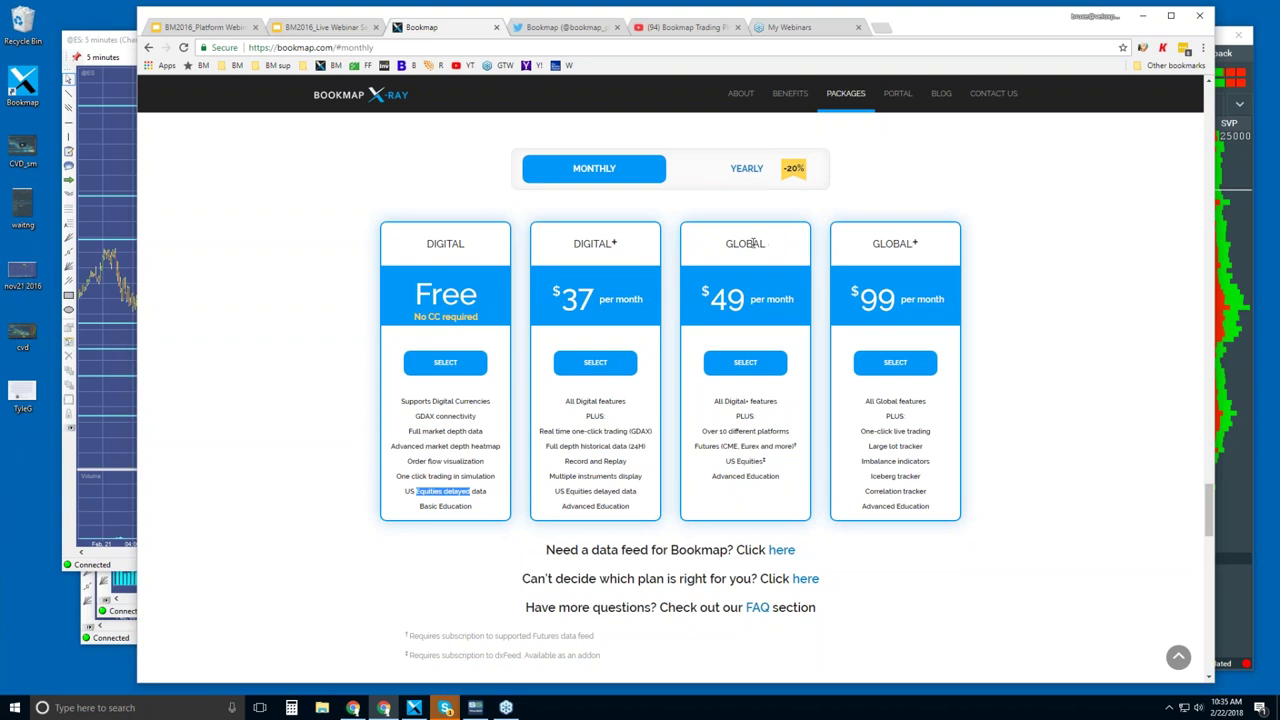
click(868, 430)
drag(868, 430, 912, 431)
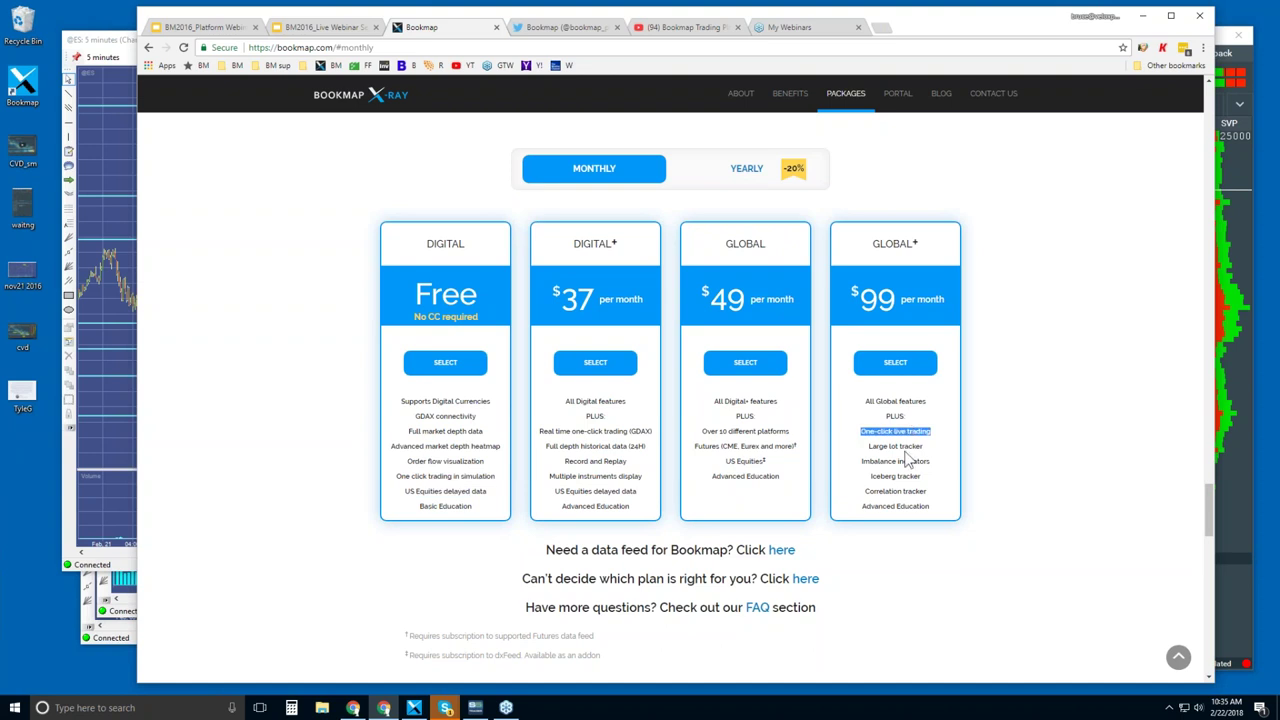
double_click(879, 446)
drag(880, 447, 900, 492)
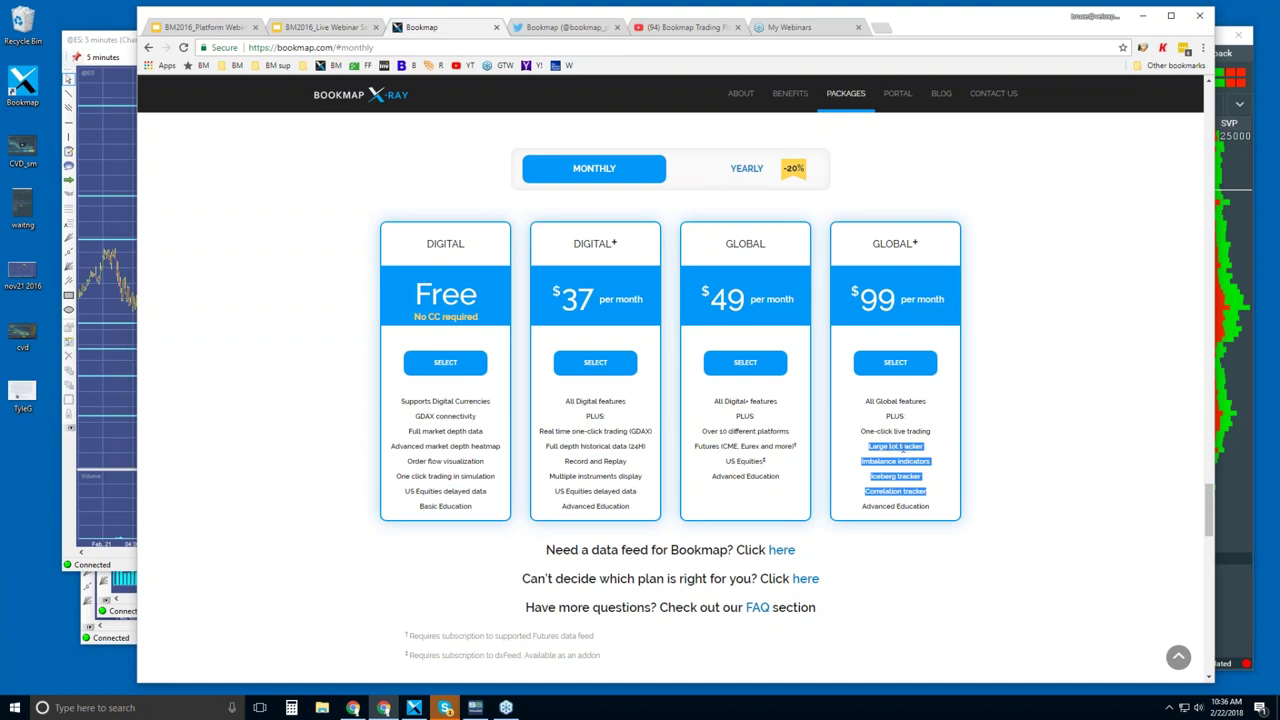
click(902, 448)
double_click(898, 475)
click(898, 476)
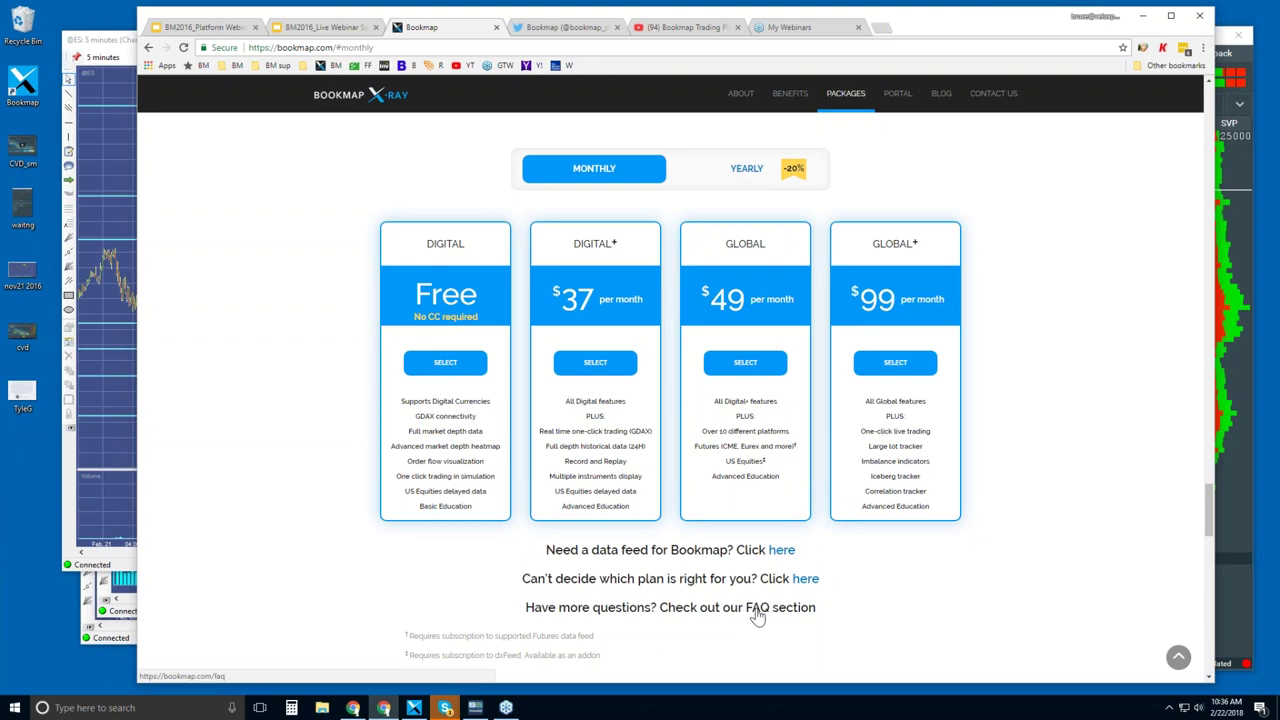
Step: View Bookmap's Twitter feed, enlarging the heatmap image in the Market Makers promo tweet and closing it again
click(541, 28)
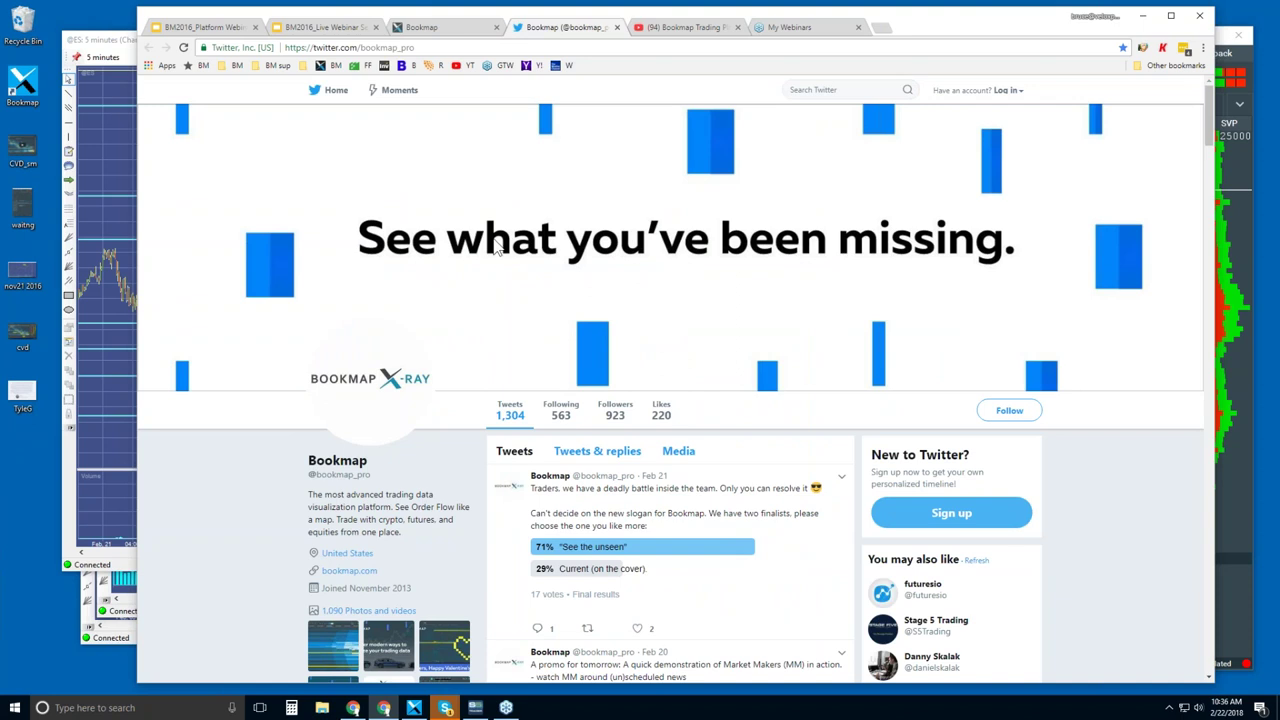
scroll(740, 280, down, 5)
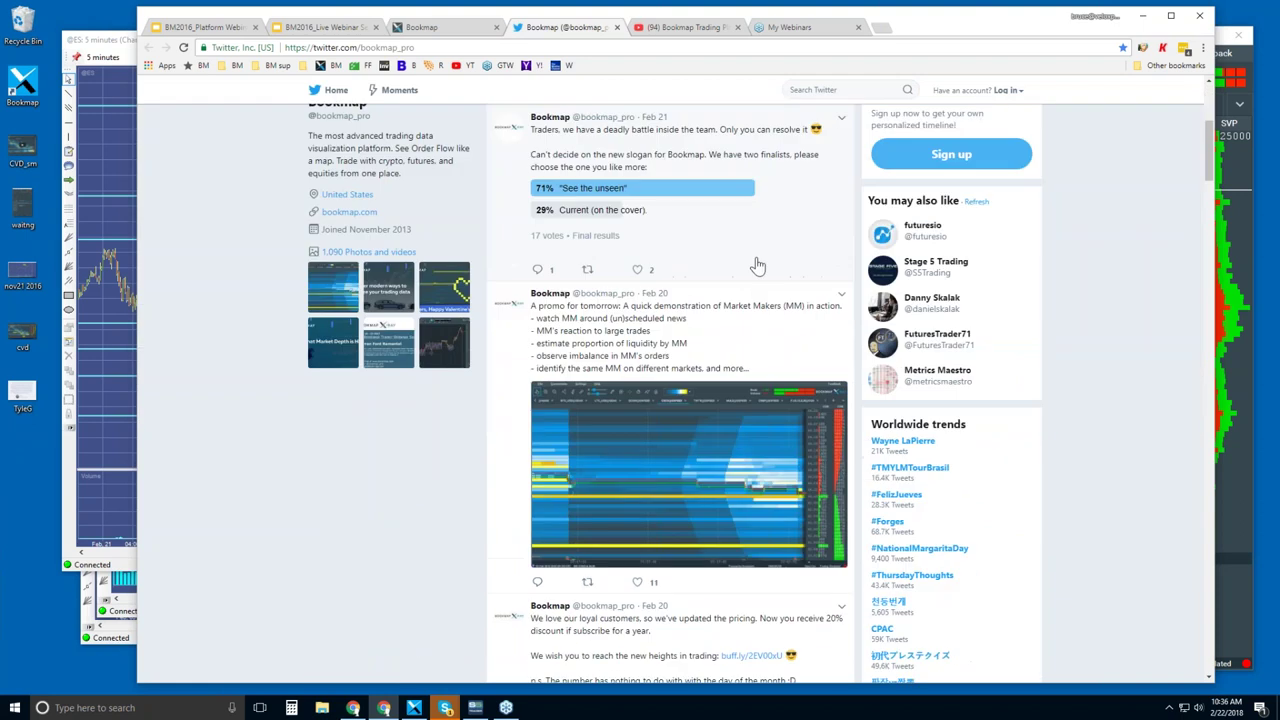
click(697, 402)
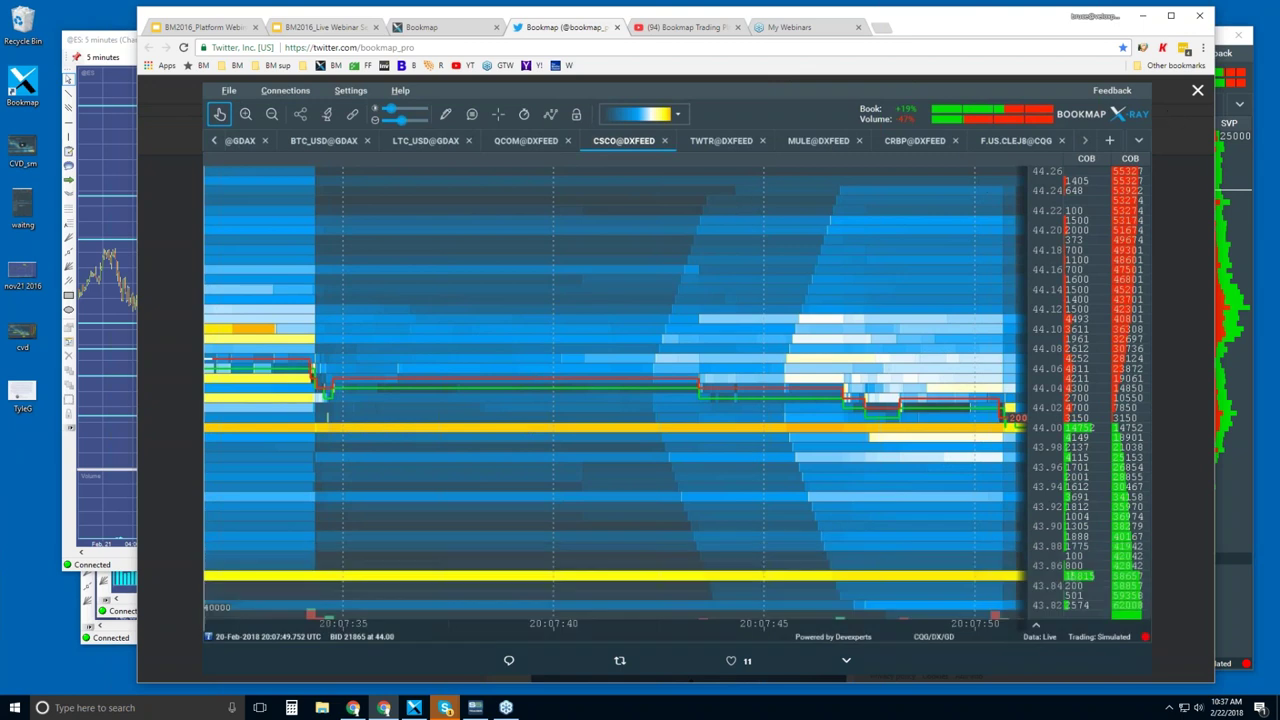
click(1197, 90)
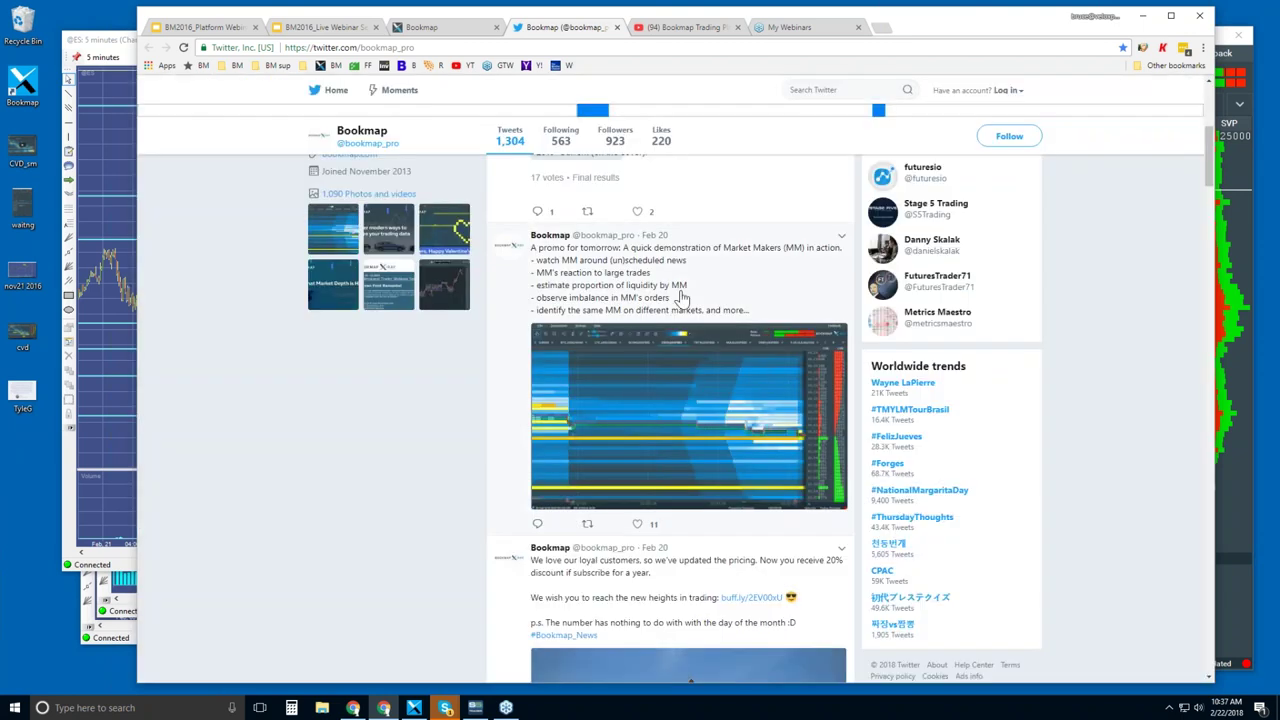
scroll(680, 298, down, 4)
scroll(680, 298, up, 2)
scroll(680, 298, up, 6)
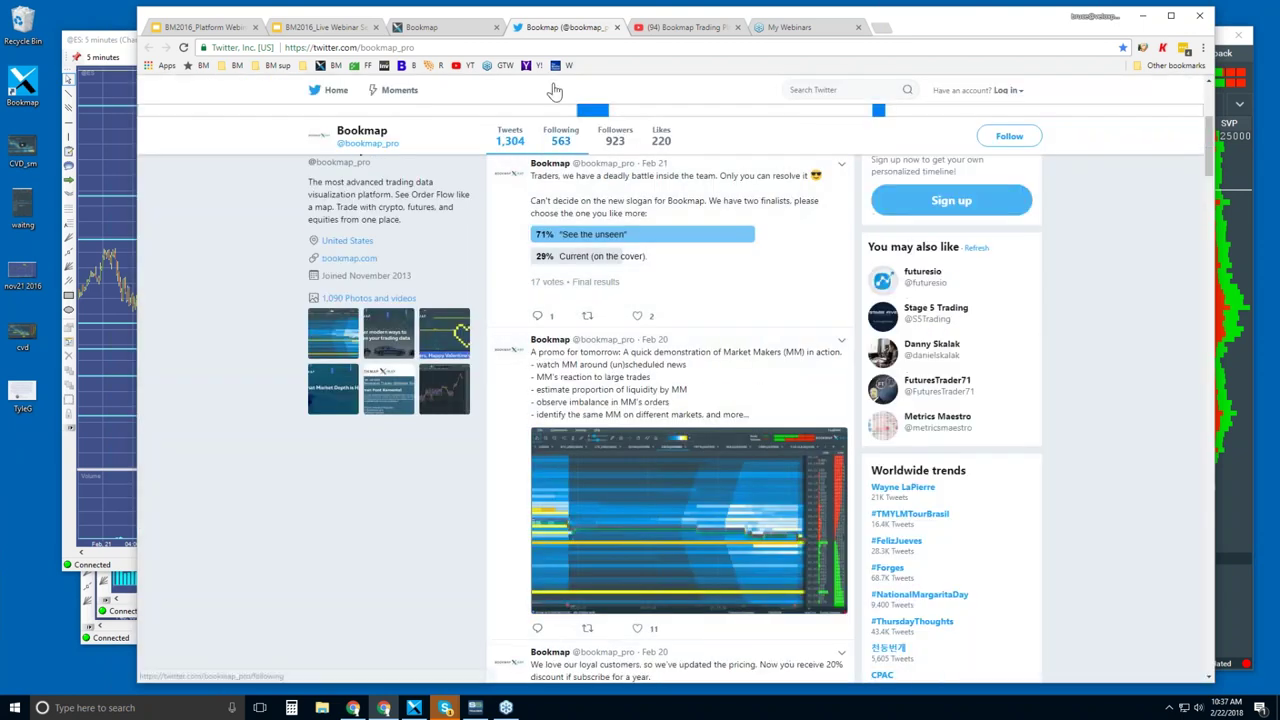
Step: Browse the Bookmap YouTube channel's playlists as far as the Order Flow video snippets
click(681, 27)
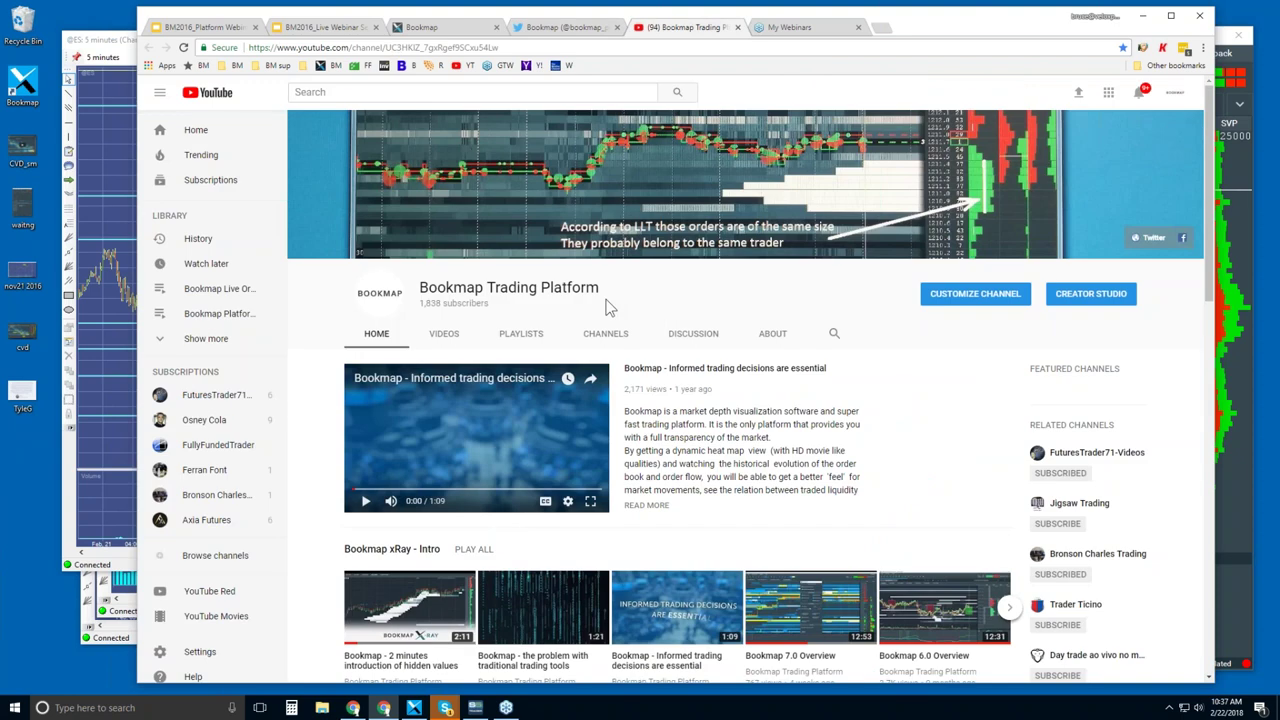
scroll(512, 320, down, 2)
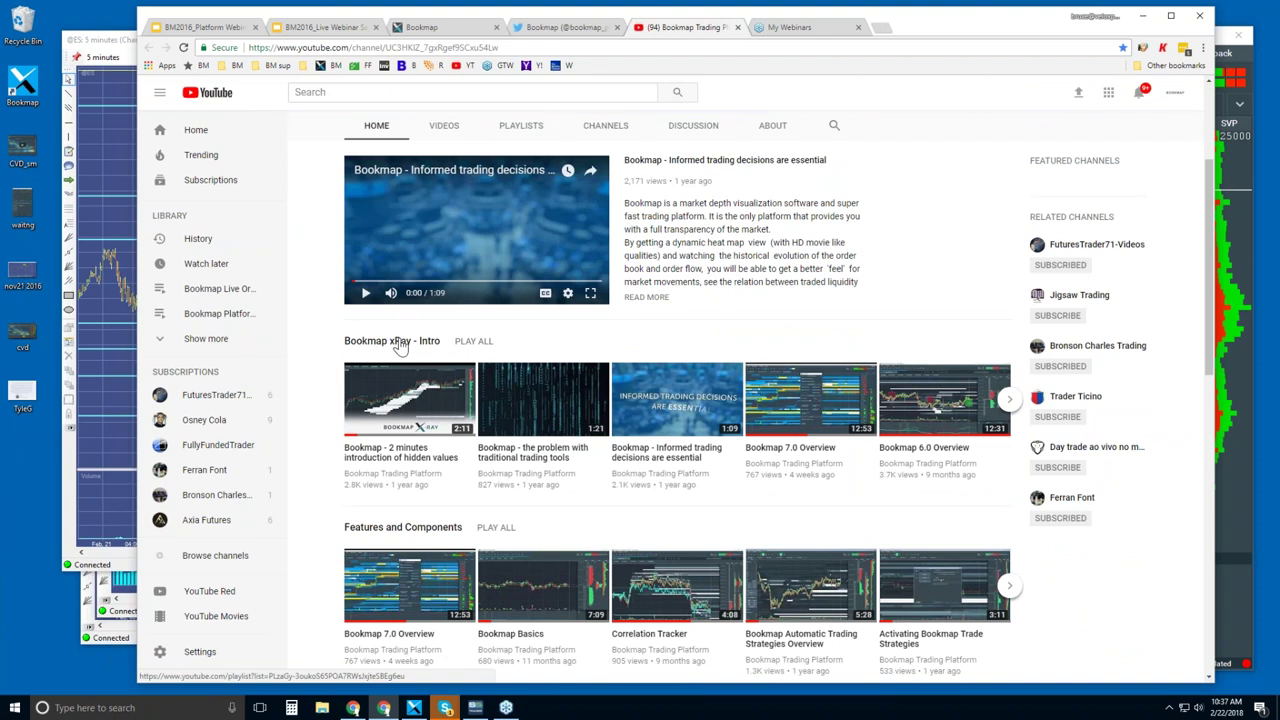
scroll(400, 345, down, 2)
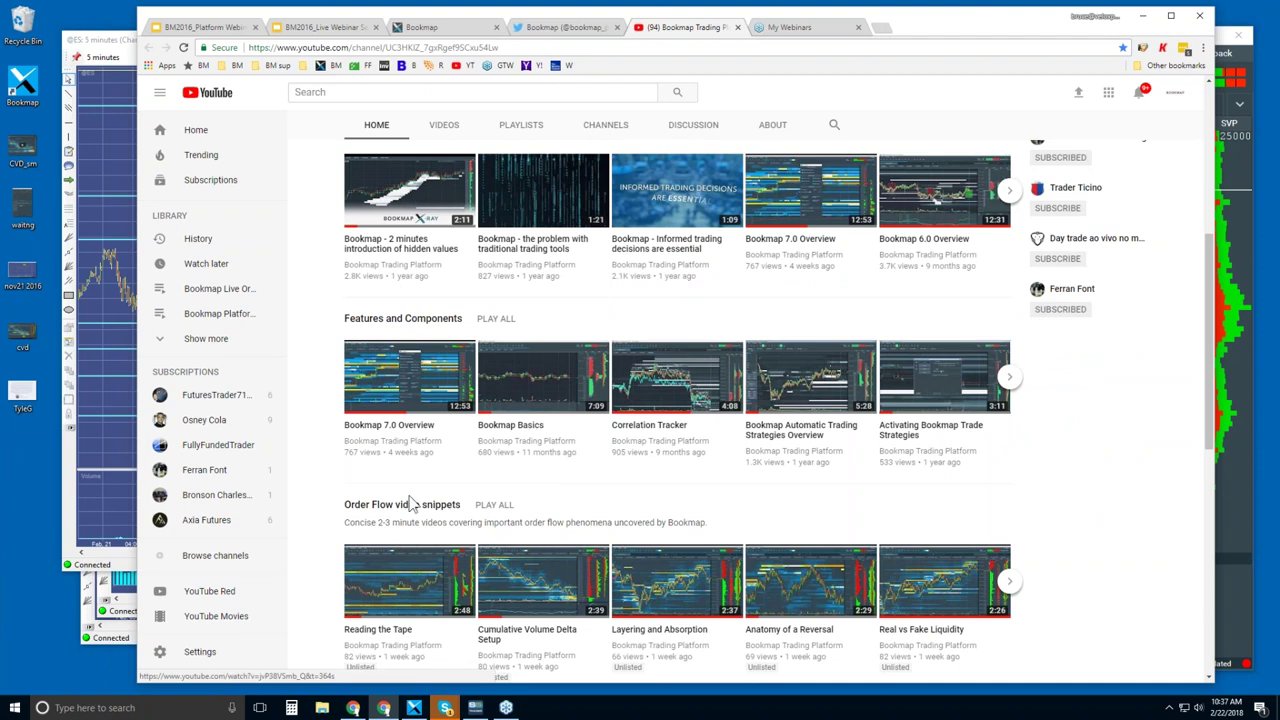
scroll(427, 514, down, 1)
scroll(427, 514, down, 1)
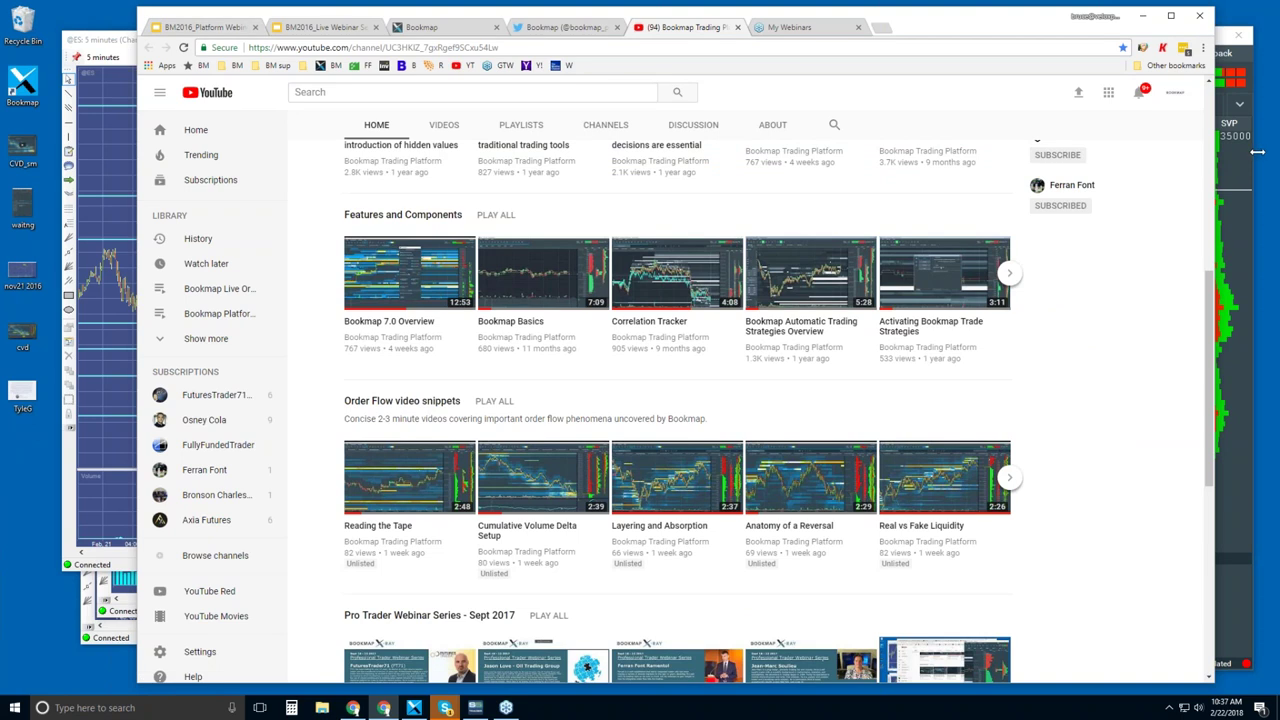
Step: Switch to the Bookmap platform with the ESH8.CME chart, maximize its window and collapse the CVD indicator area
click(1249, 182)
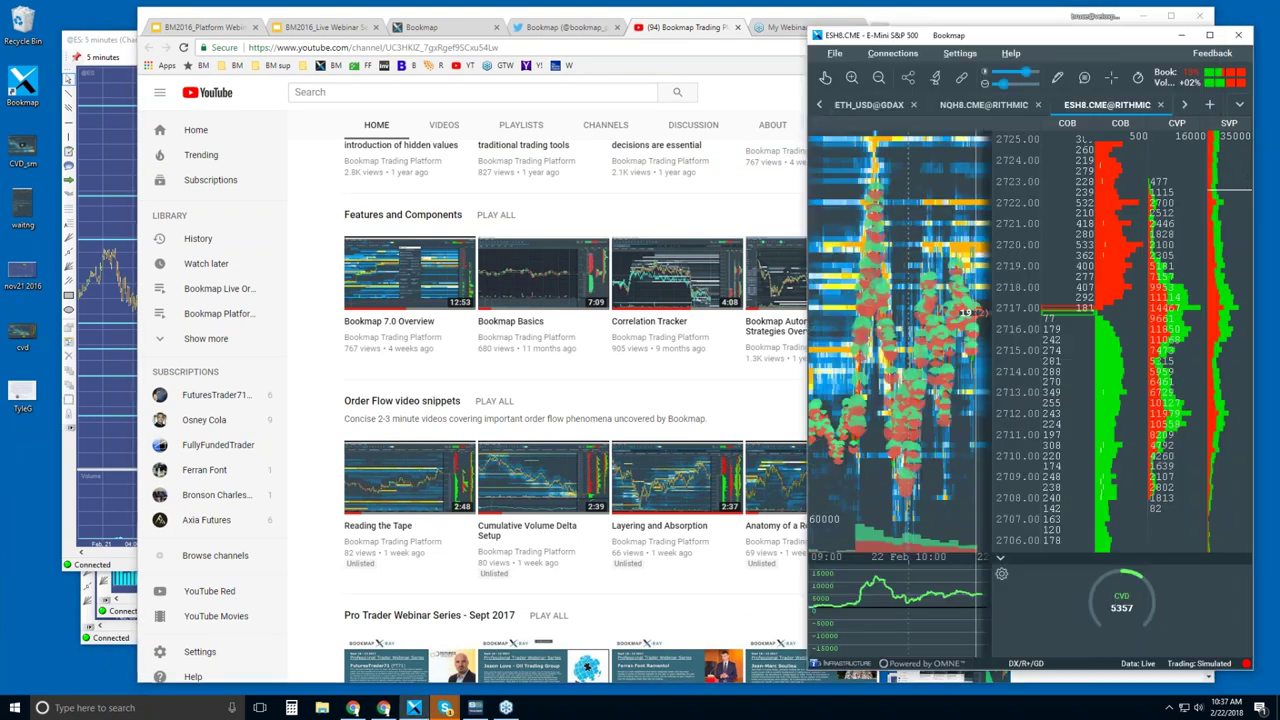
double_click(1095, 40)
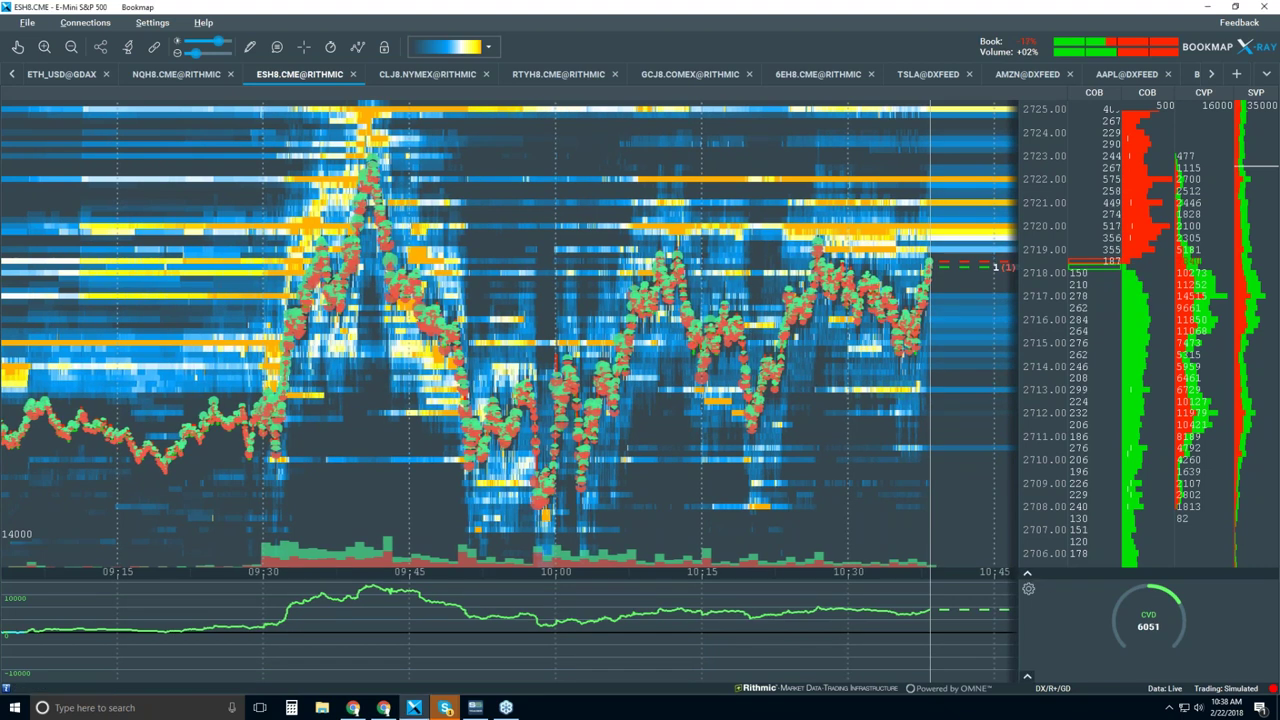
click(1027, 573)
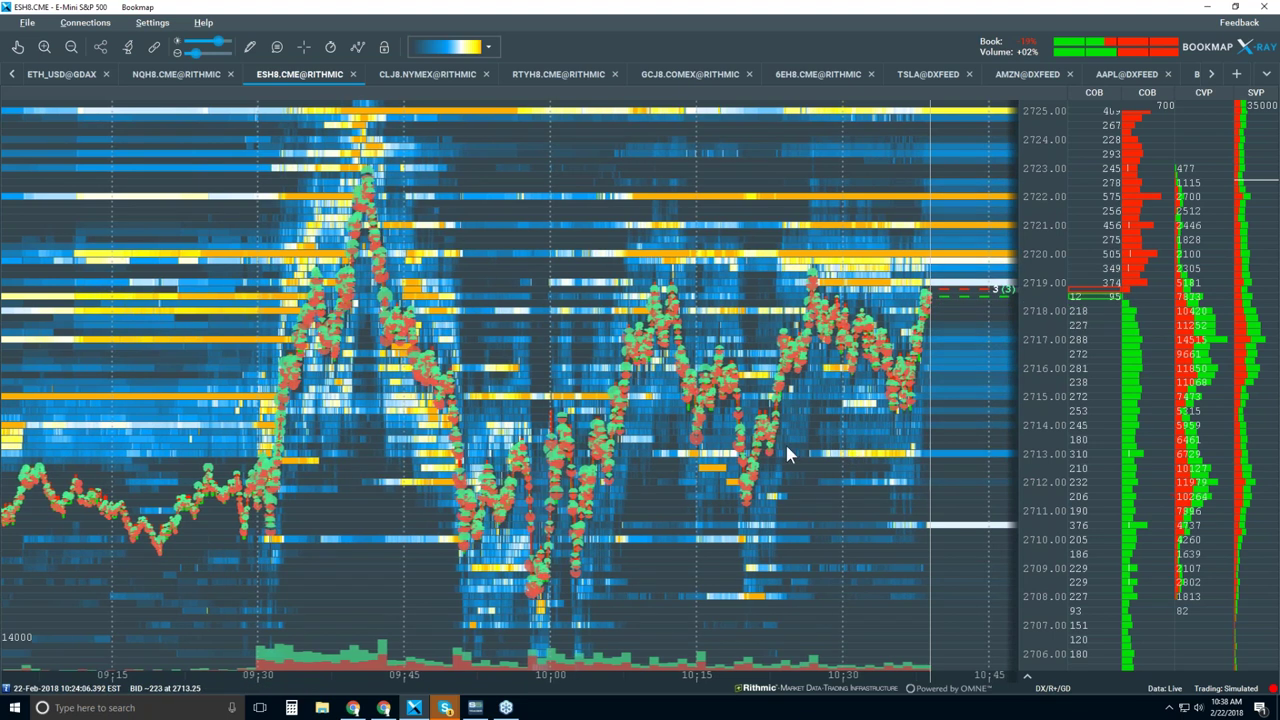
Step: Show Candlestick Bars on the ESH8.CME chart and hide the Volume Dots, Best Bid/Ask and Heatmap
click(358, 47)
click(356, 127)
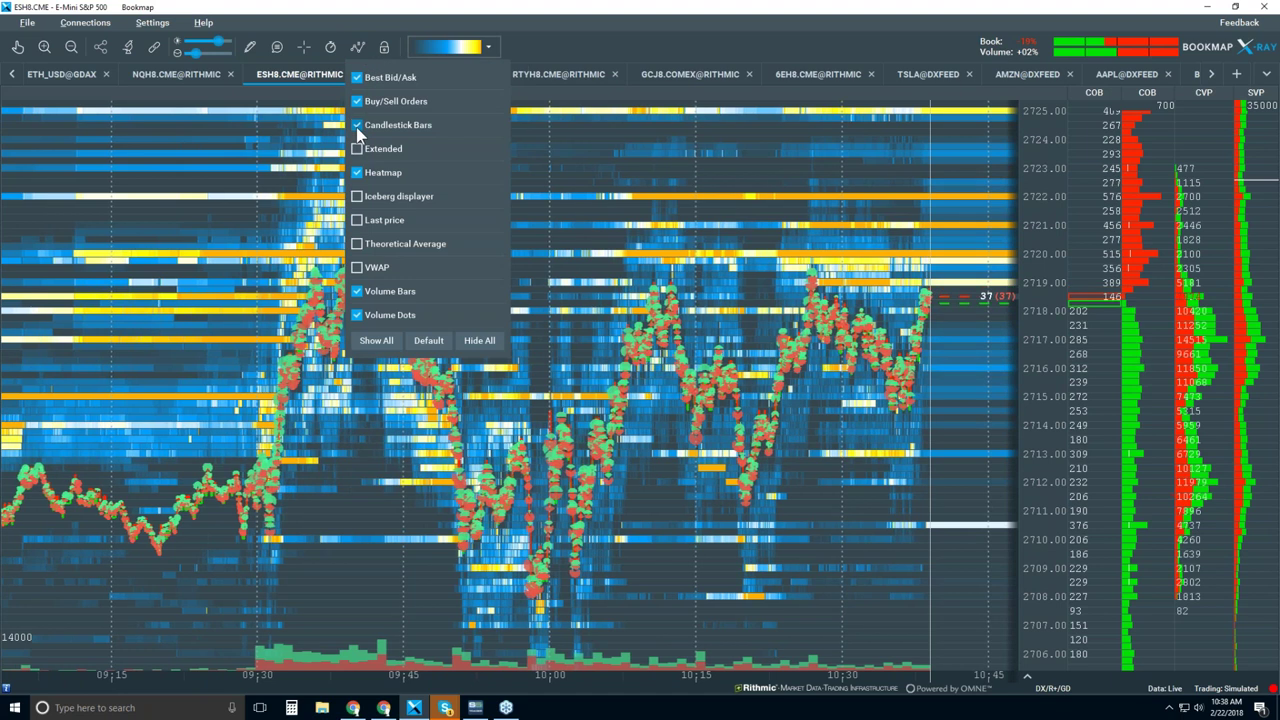
click(359, 314)
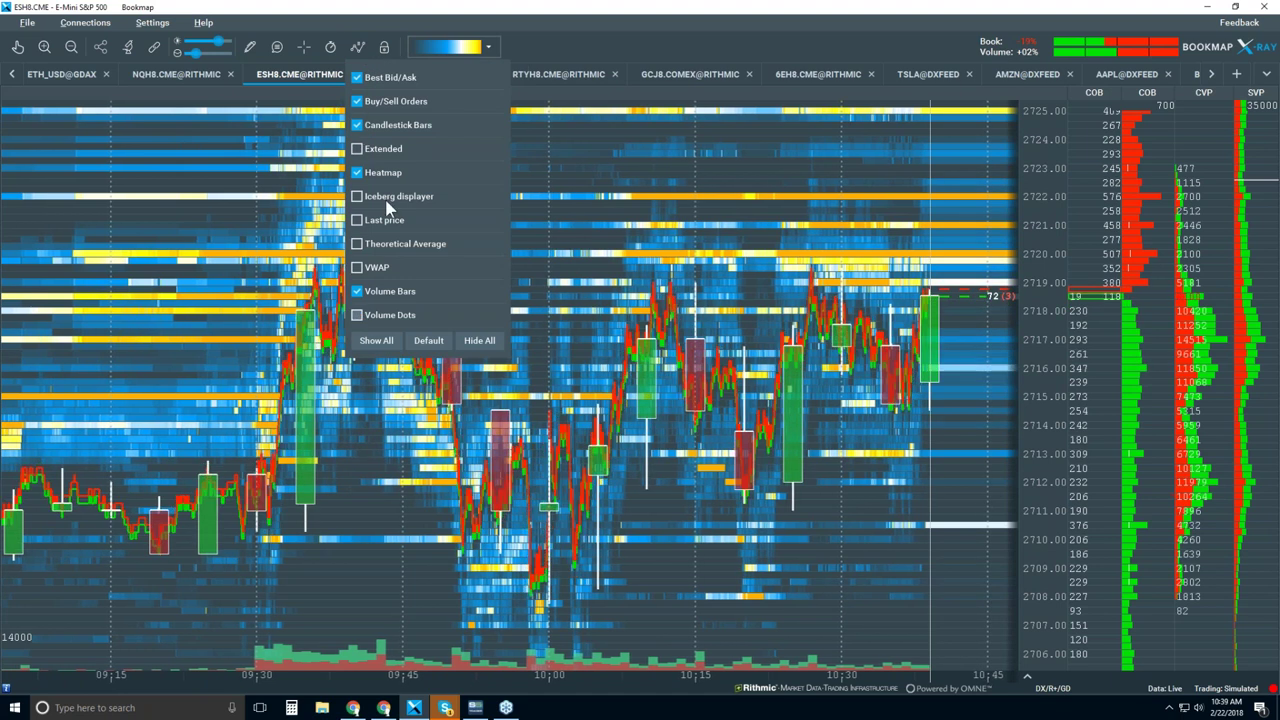
click(358, 77)
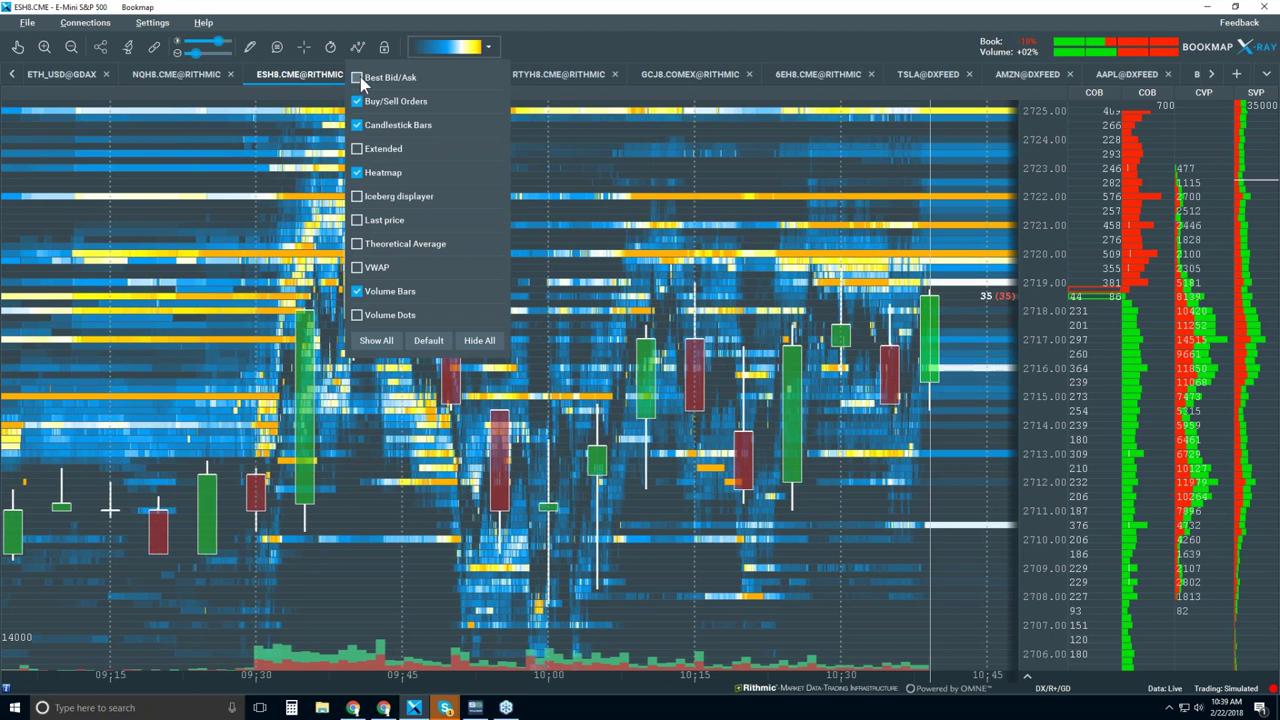
click(357, 173)
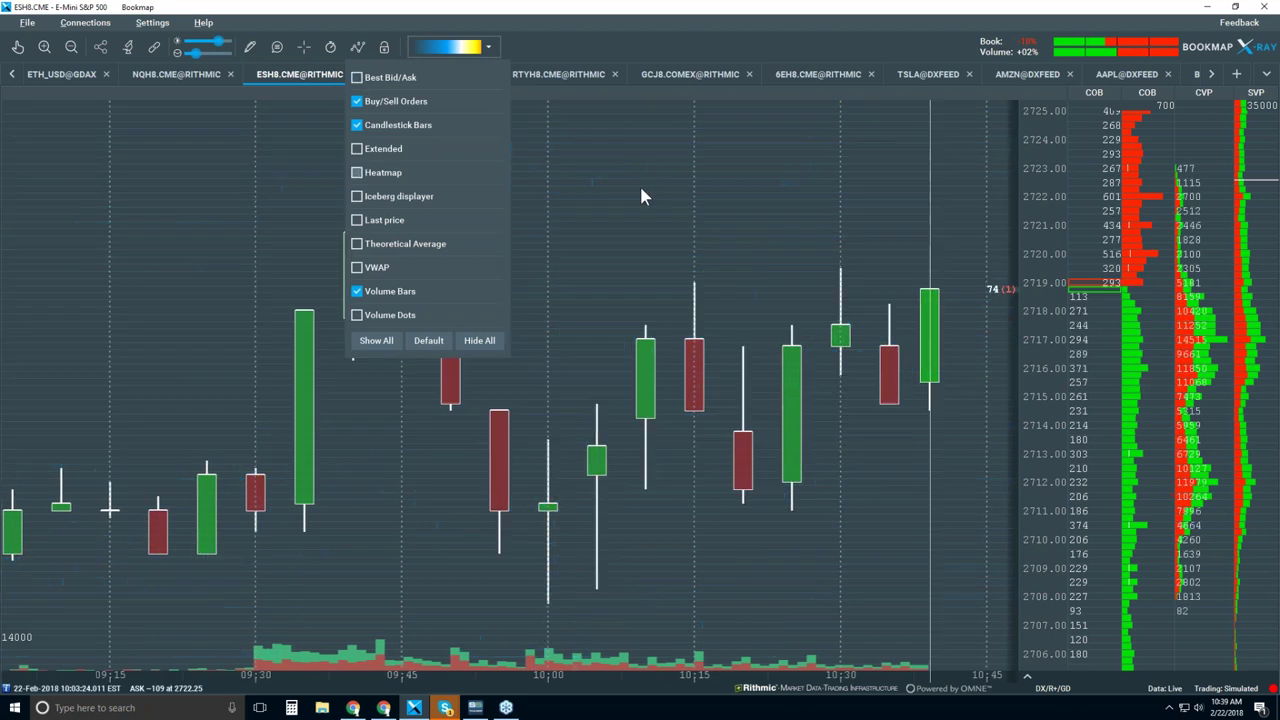
click(646, 183)
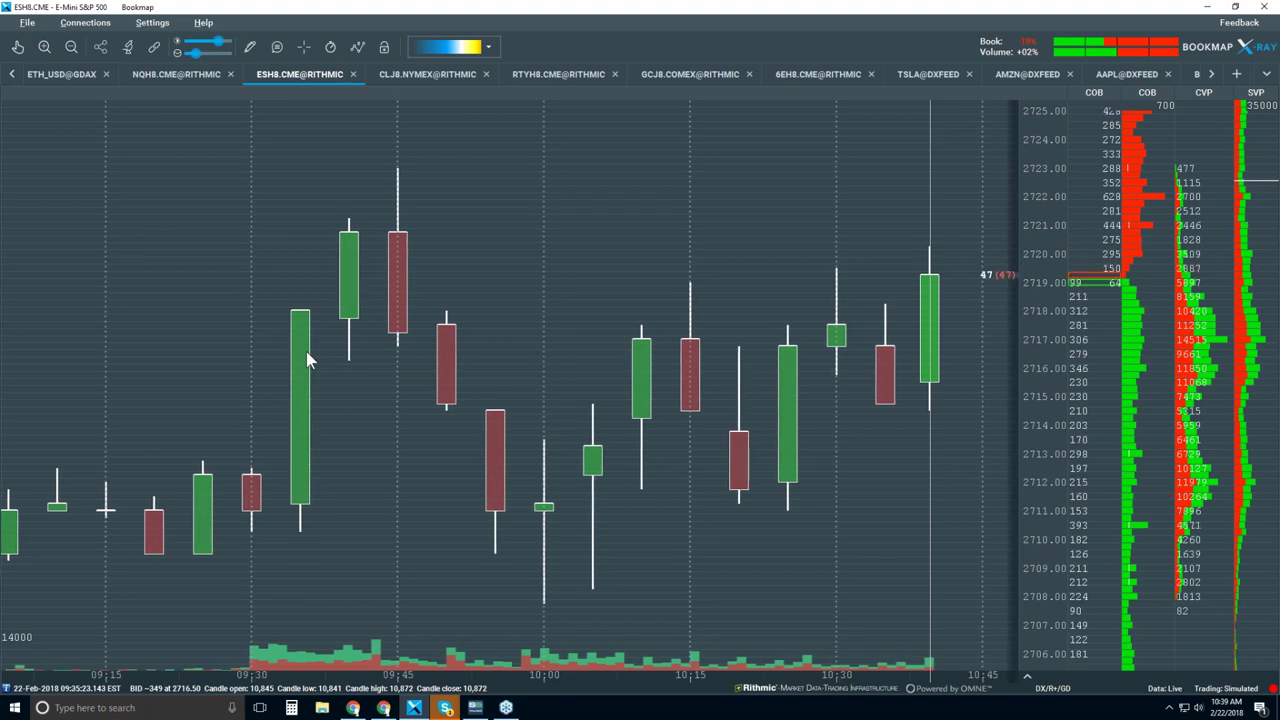
Step: Turn Best Bid/Ask and Volume Dots back on alongside the candlesticks on the ESH8.CME chart
click(357, 46)
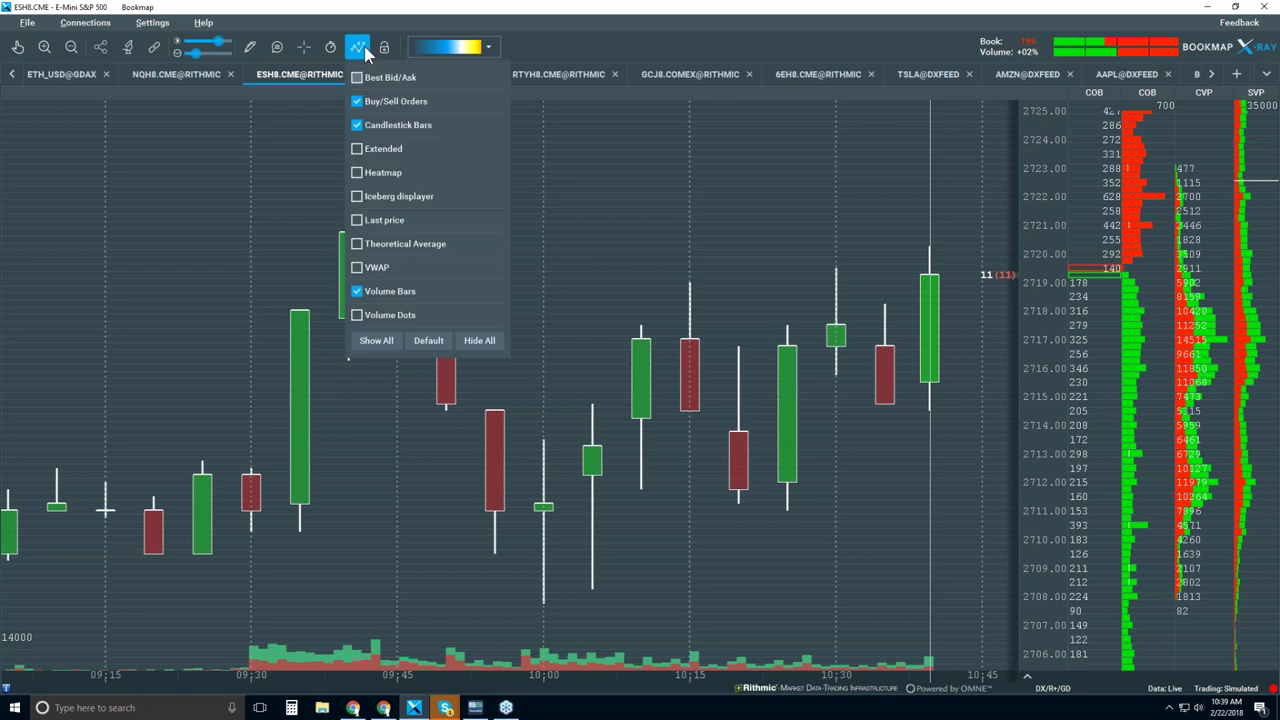
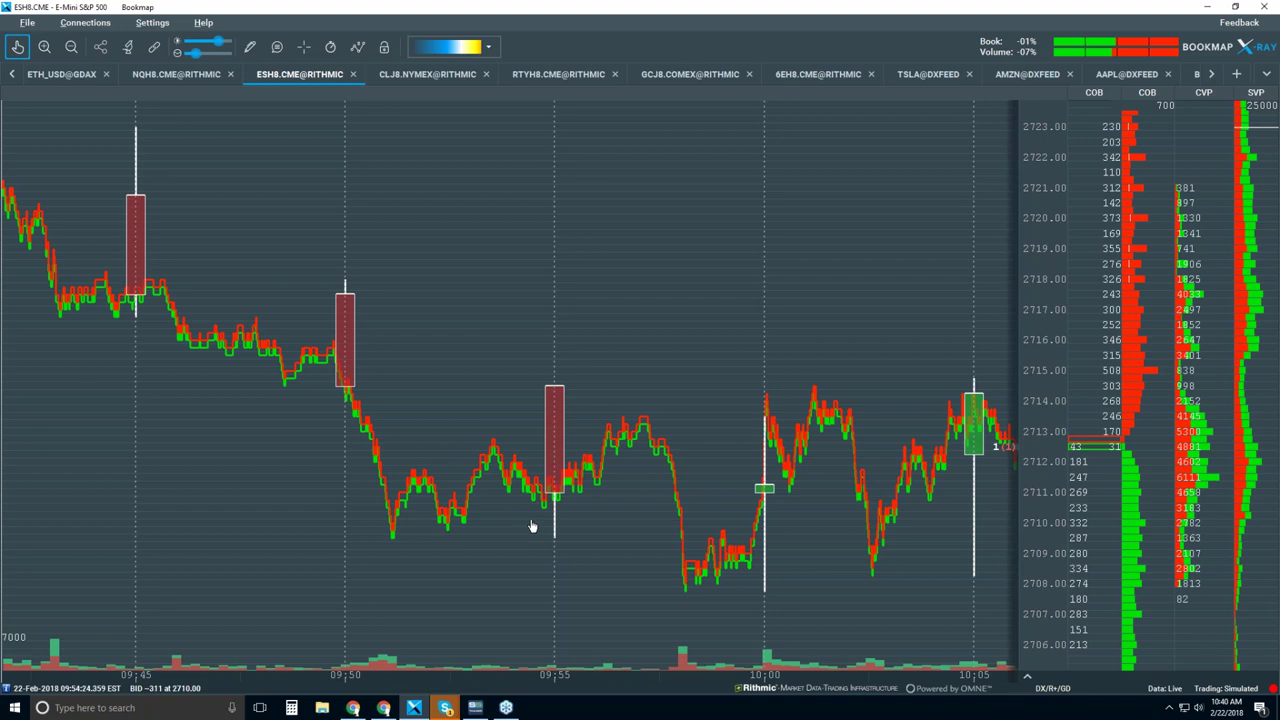
click(357, 47)
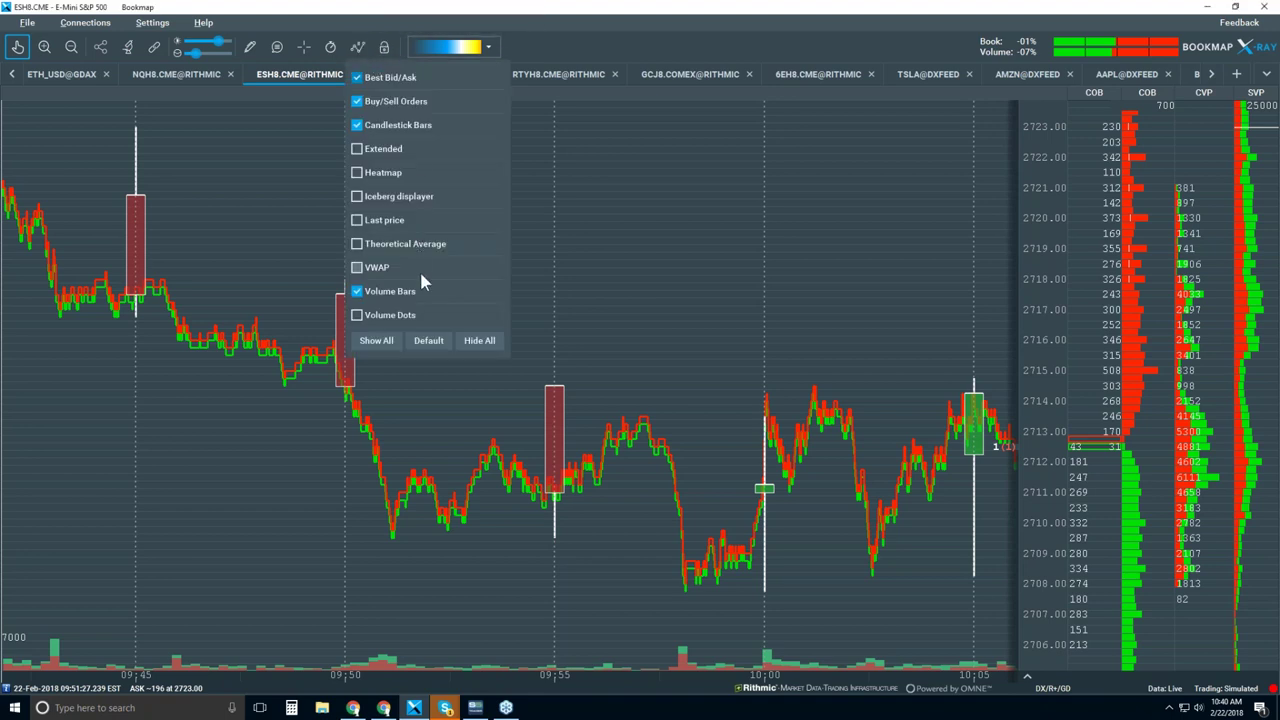
click(398, 316)
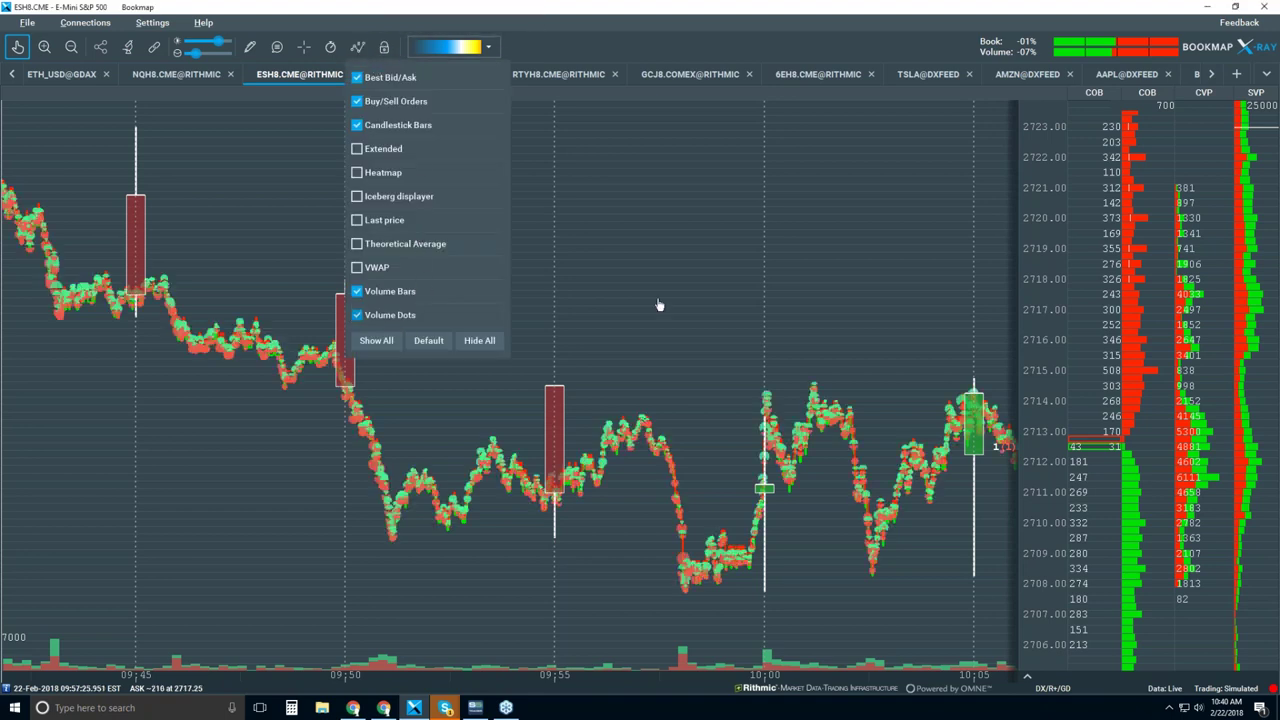
click(251, 157)
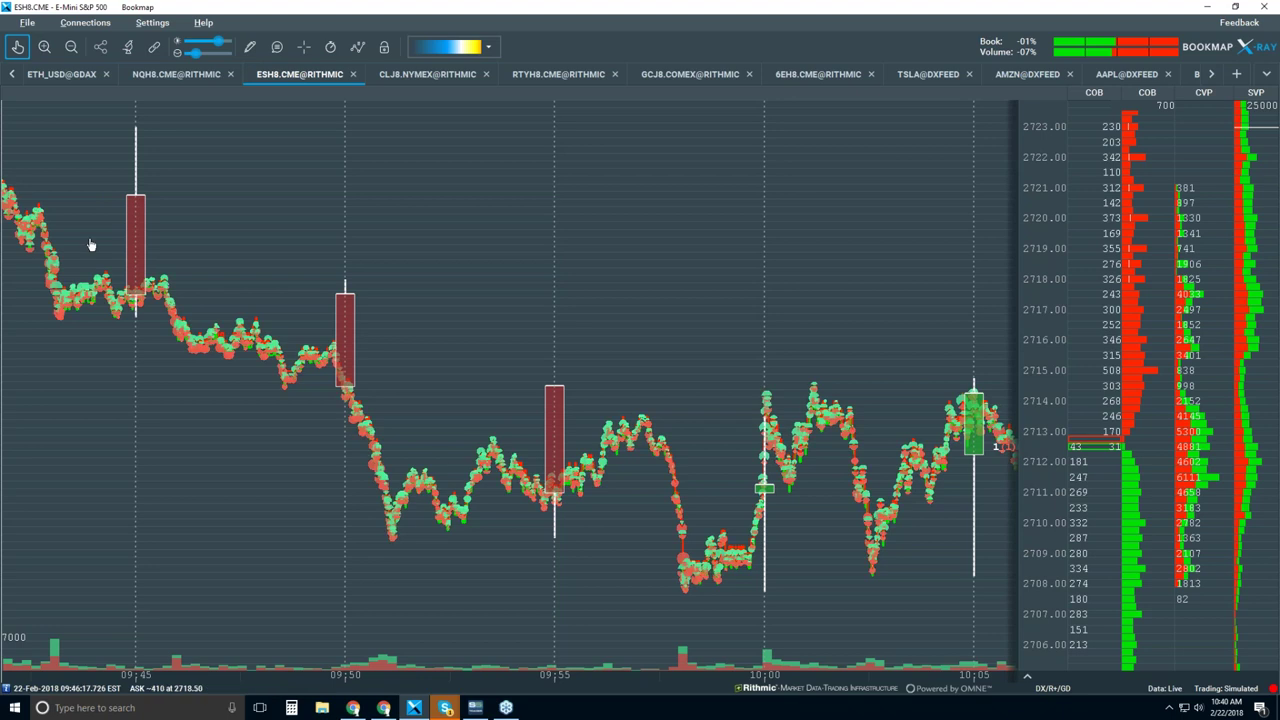
drag(190, 268, 461, 303)
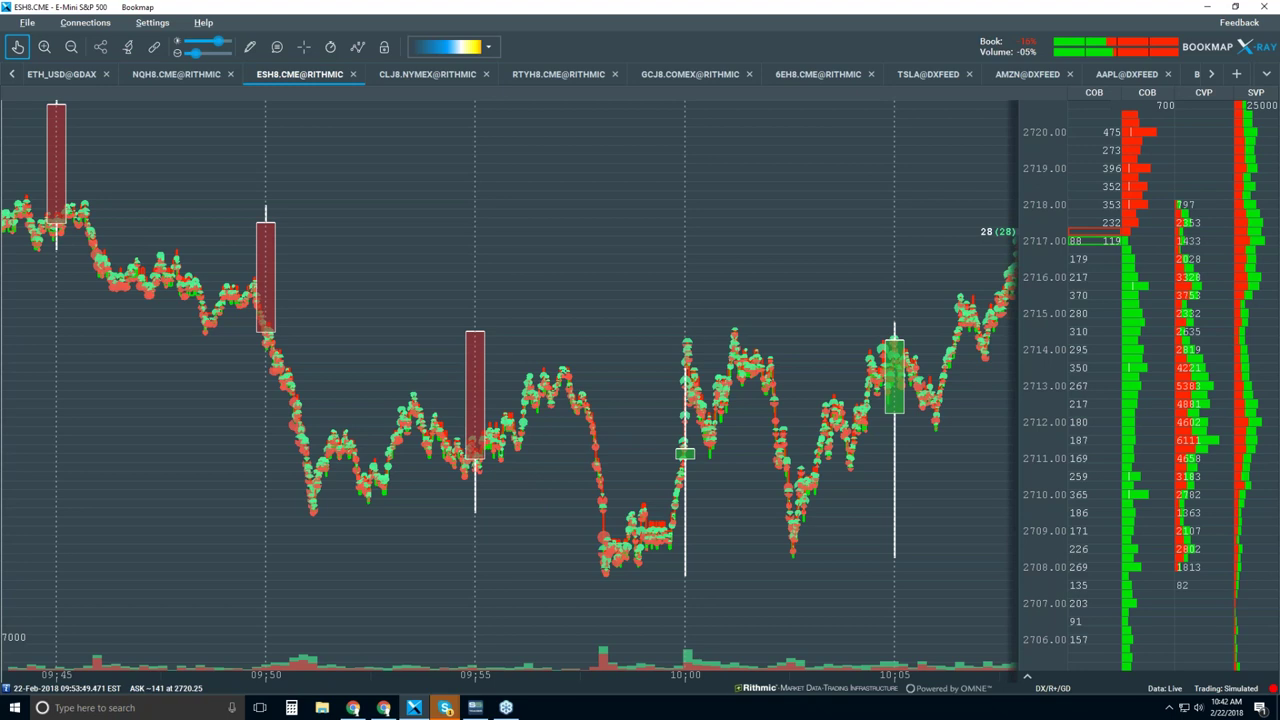
click(357, 47)
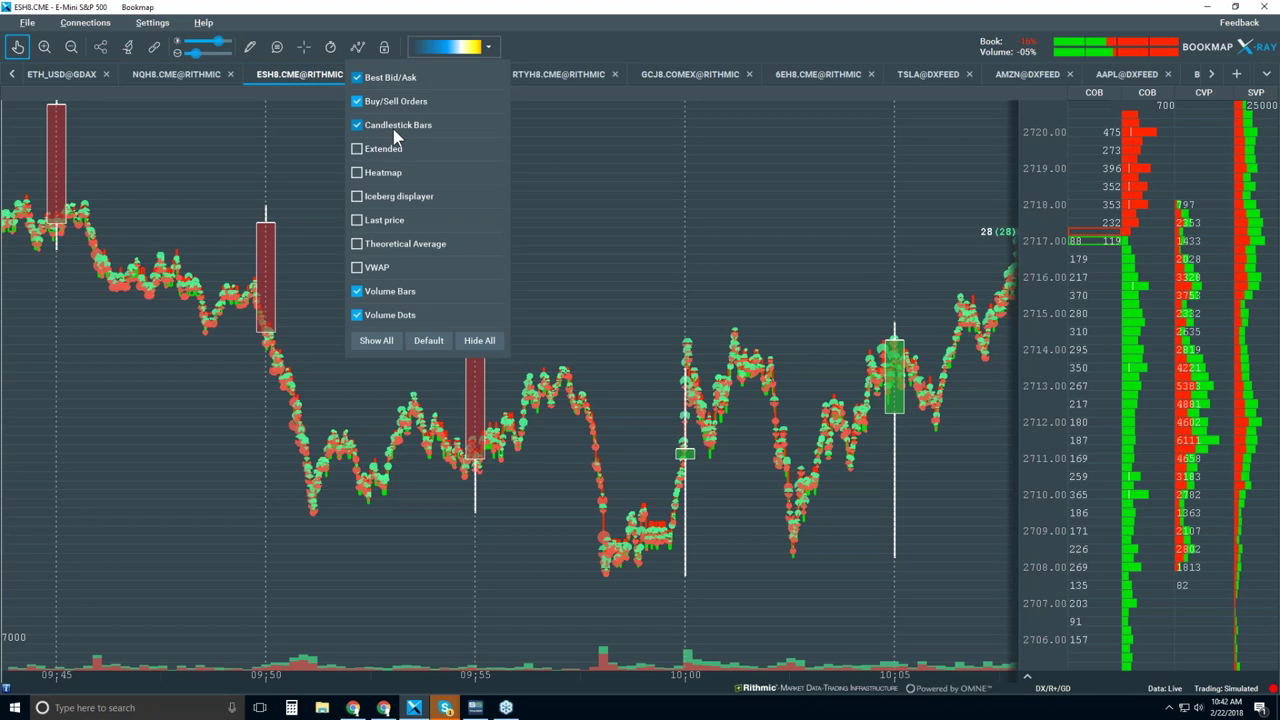
click(545, 222)
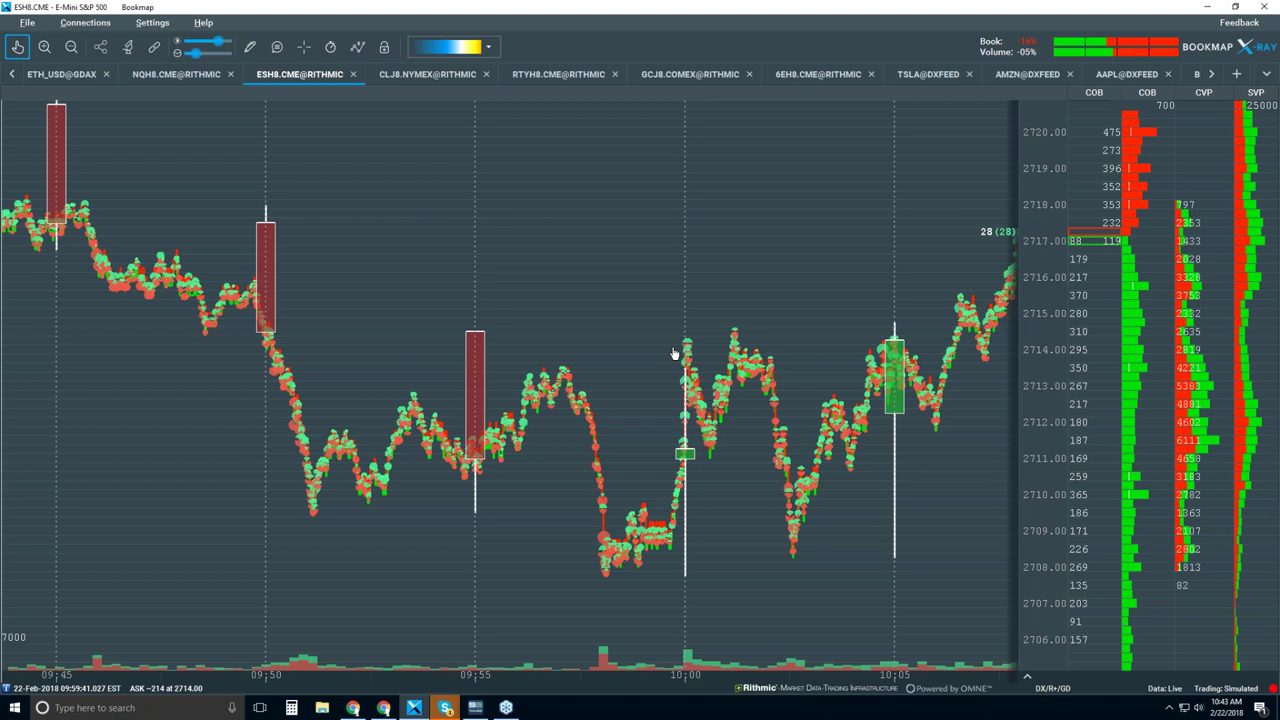
mouse_move(685, 455)
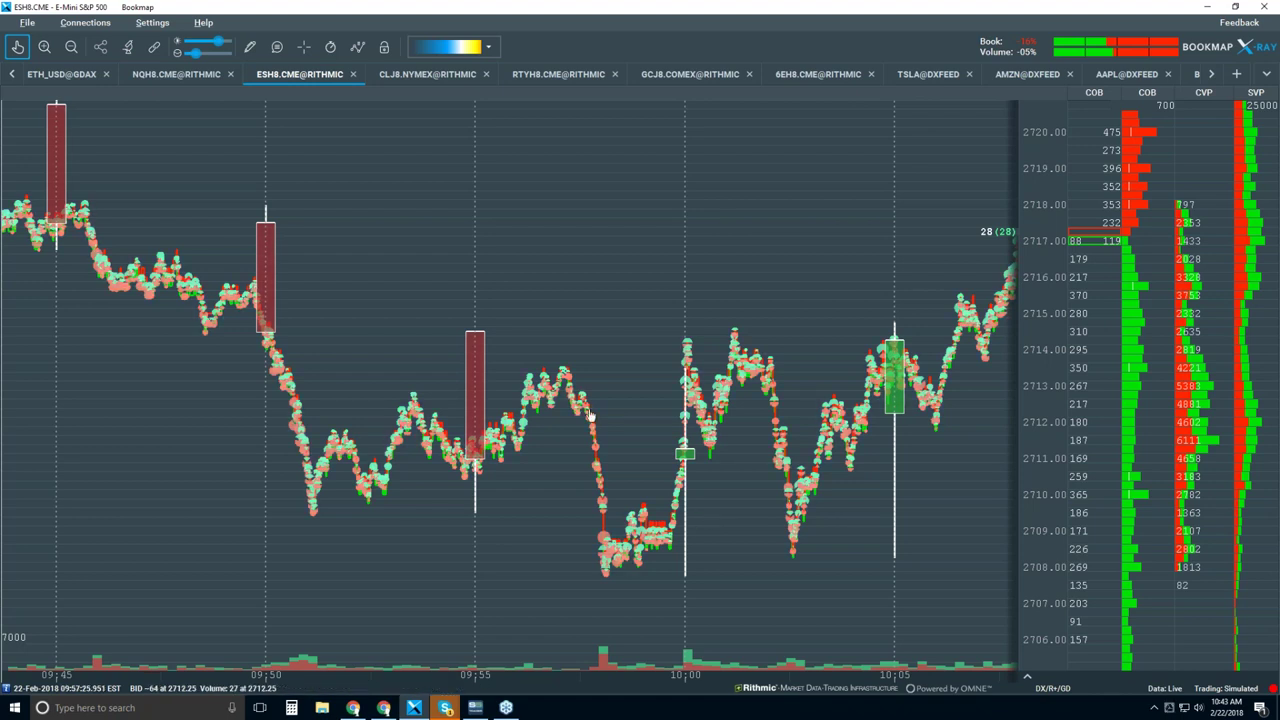
Step: Examine the individual trades at 2709.00 around 09:59:22 on the ESH8.CME chart, down to microsecond resolution
scroll(604, 420, up, 3)
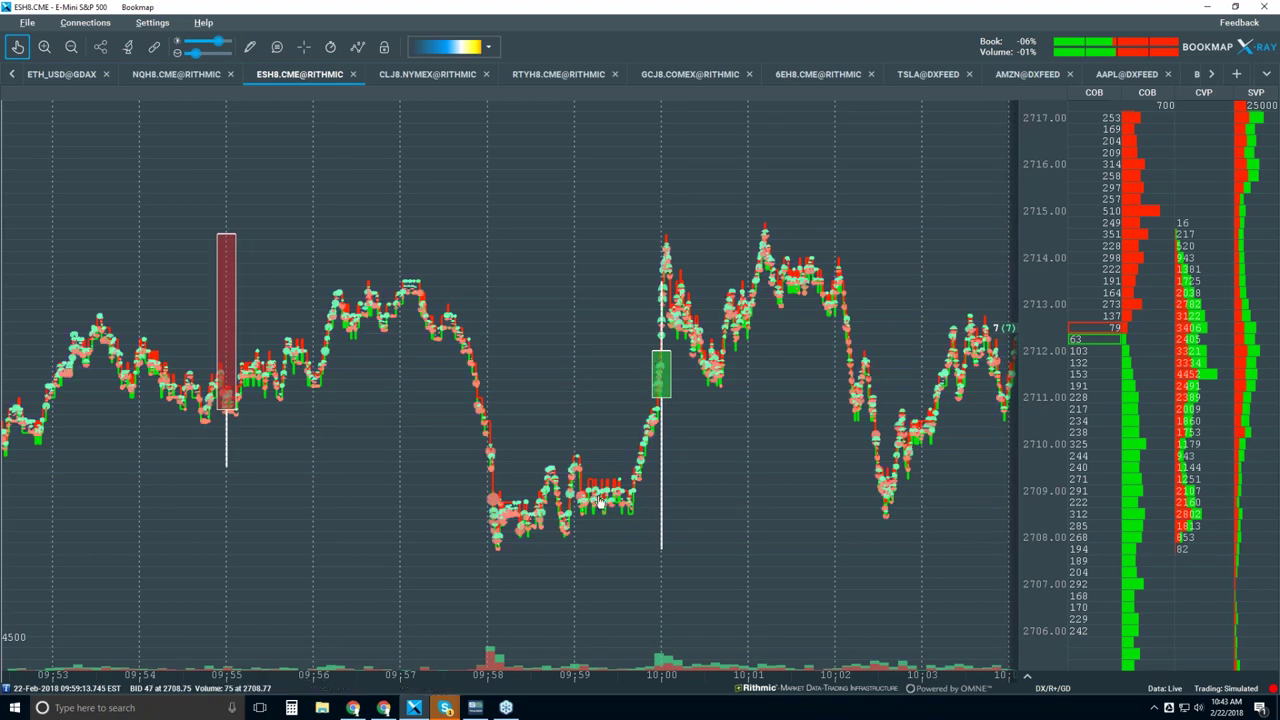
scroll(597, 496, up, 3)
scroll(597, 496, up, 5)
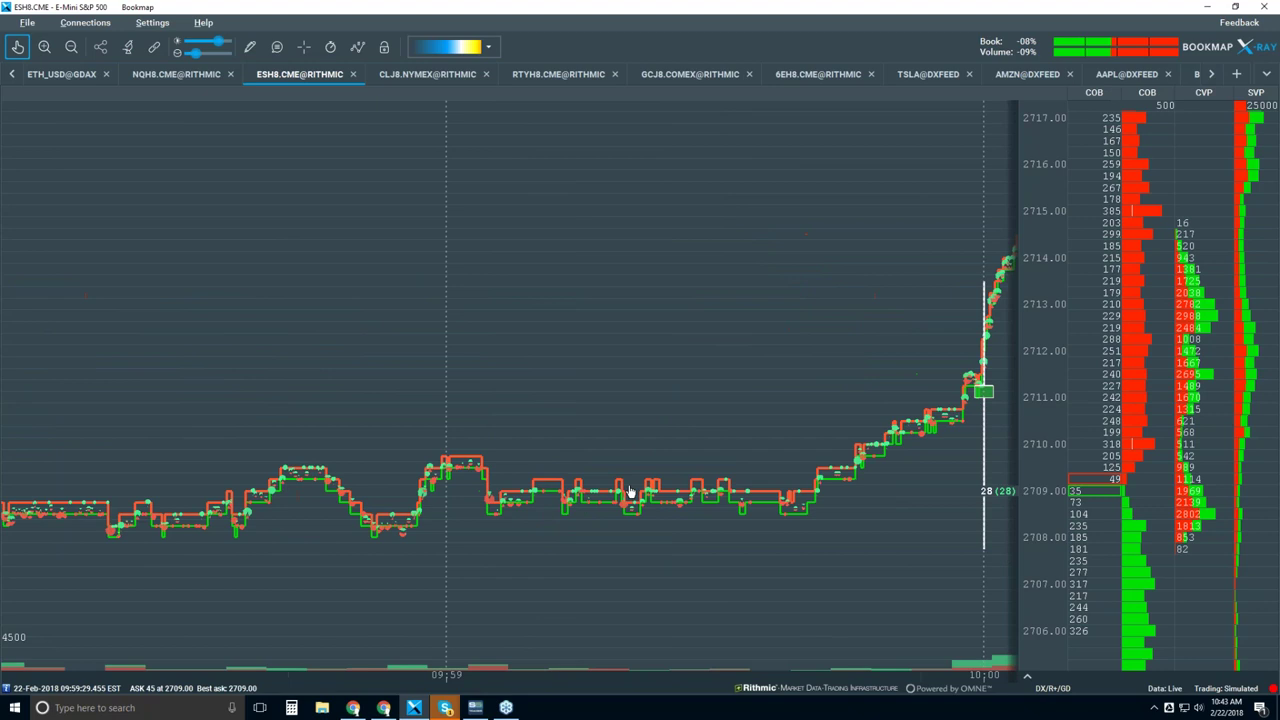
scroll(619, 390, up, 3)
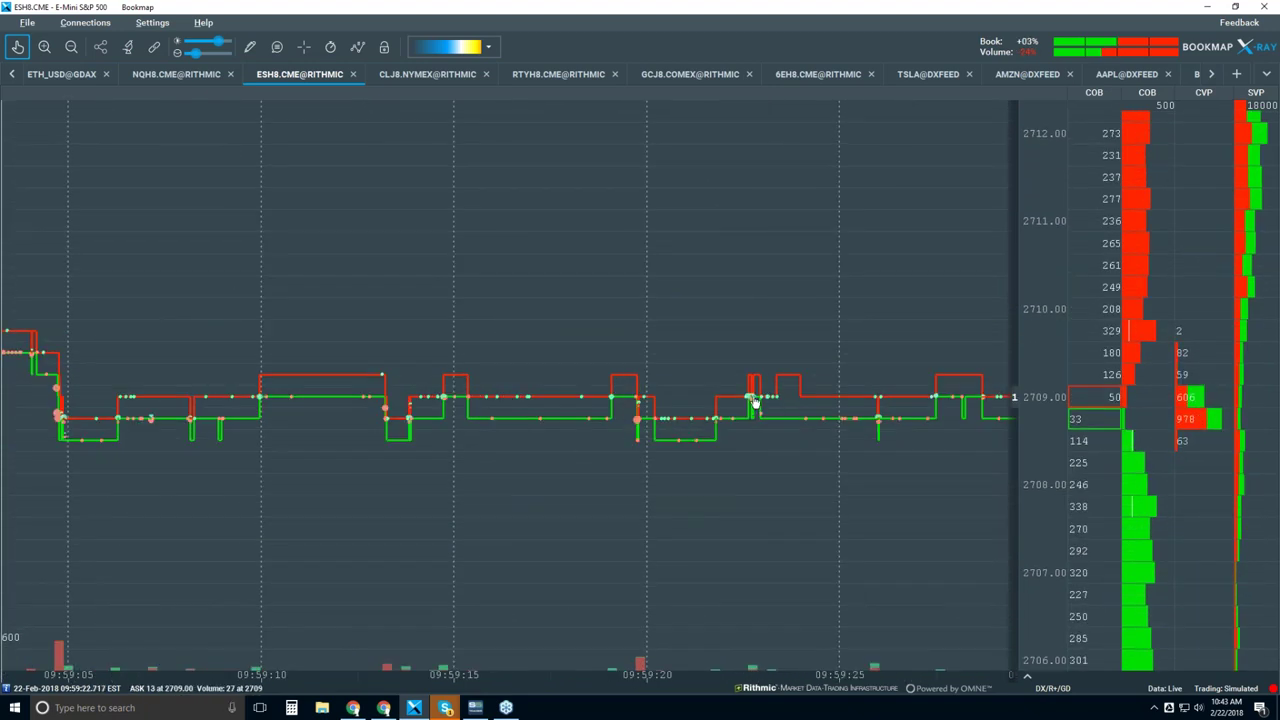
scroll(750, 405, up, 3)
scroll(745, 377, up, 8)
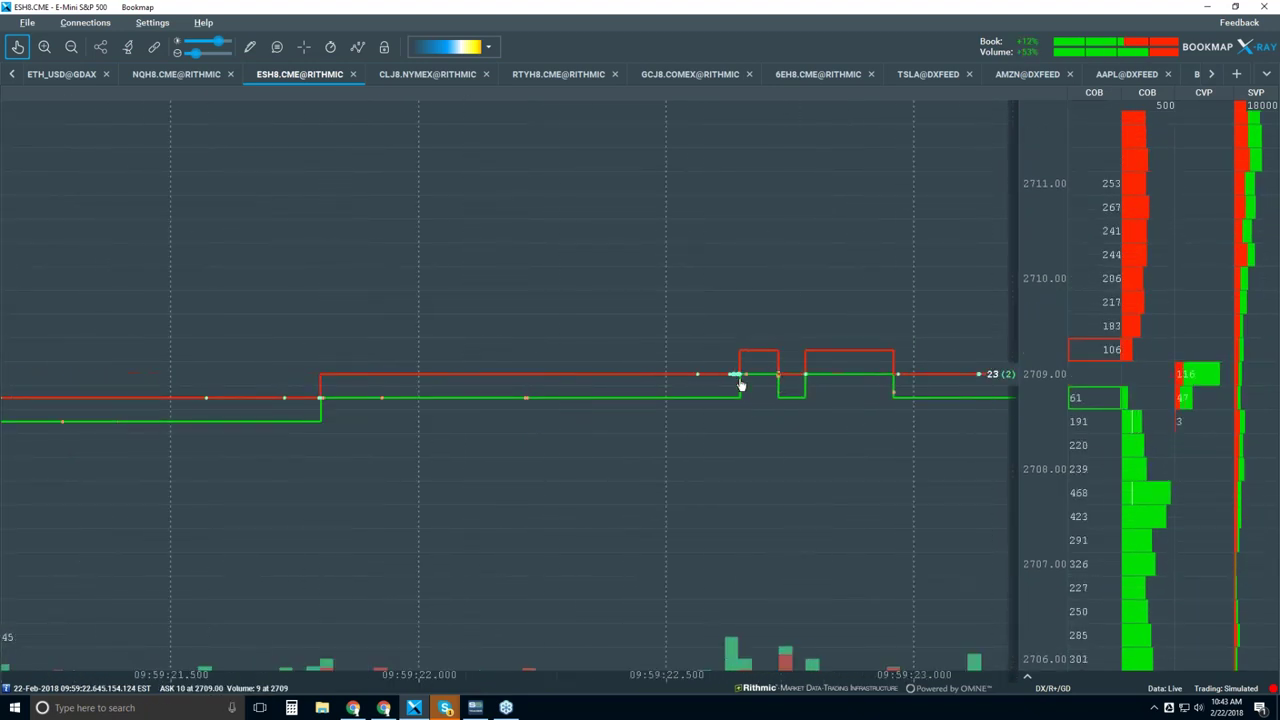
scroll(732, 388, up, 5)
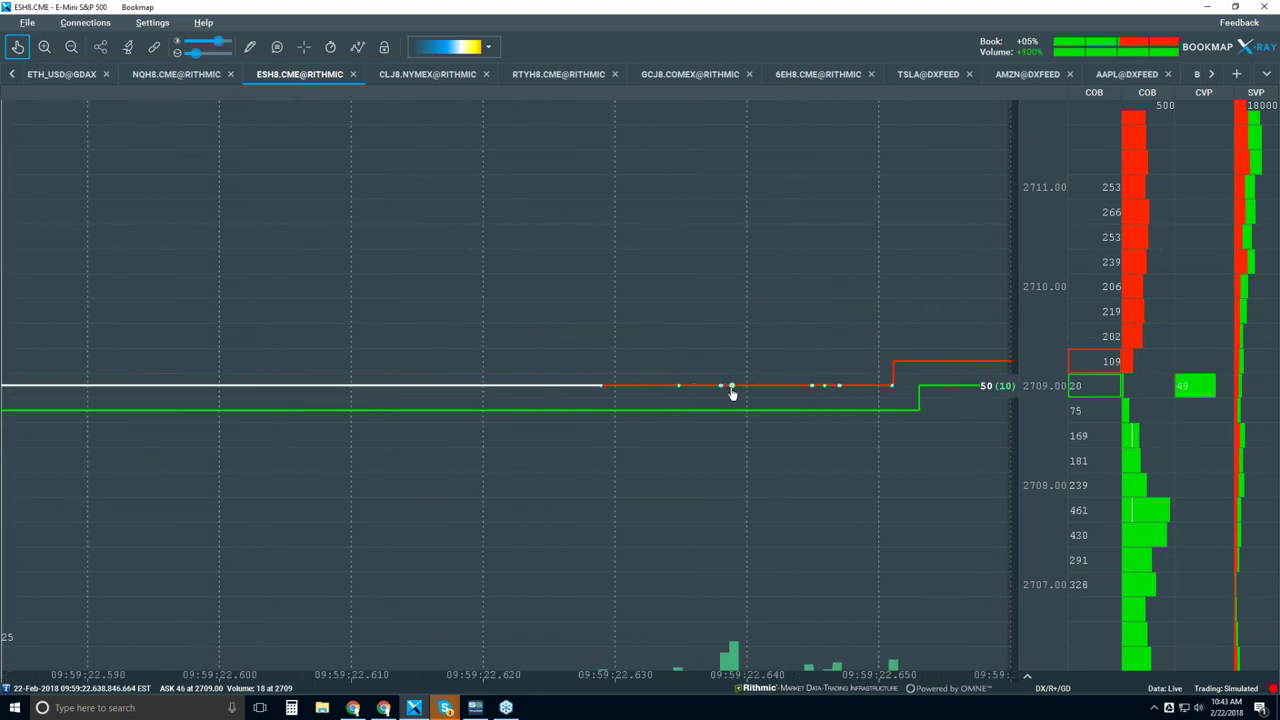
scroll(737, 380, up, 5)
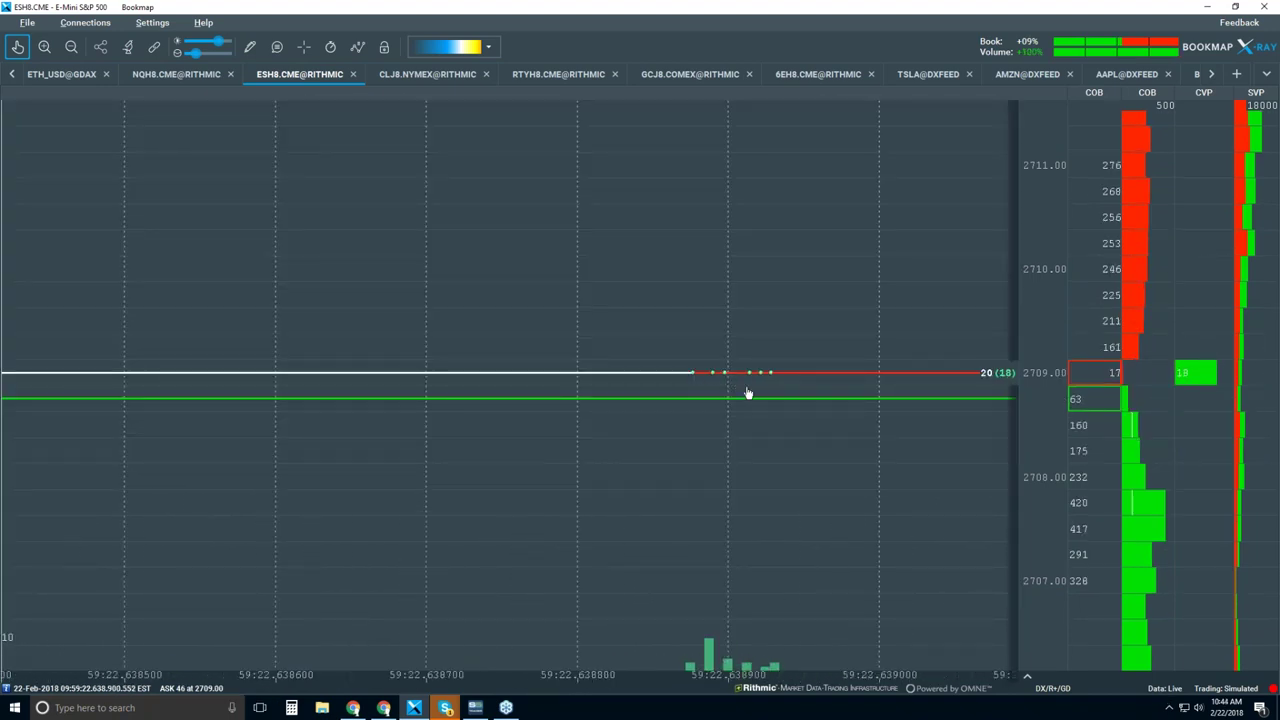
scroll(714, 386, up, 2)
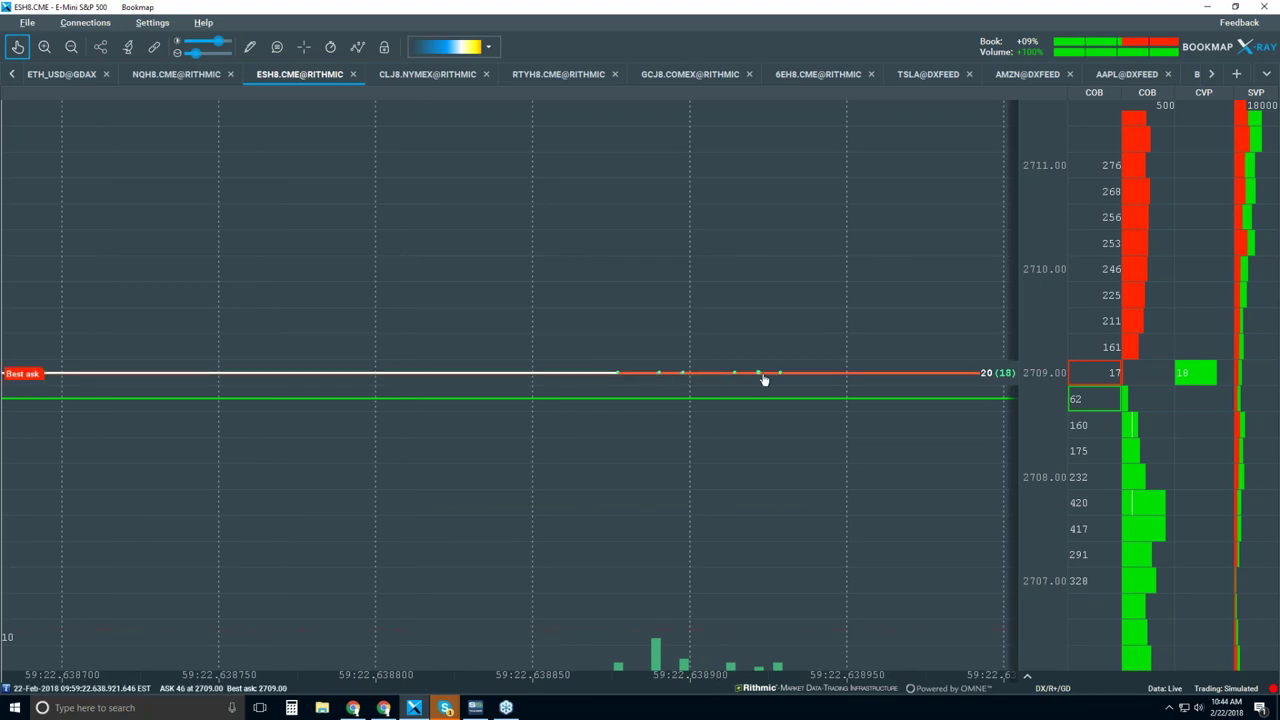
scroll(764, 378, up, 5)
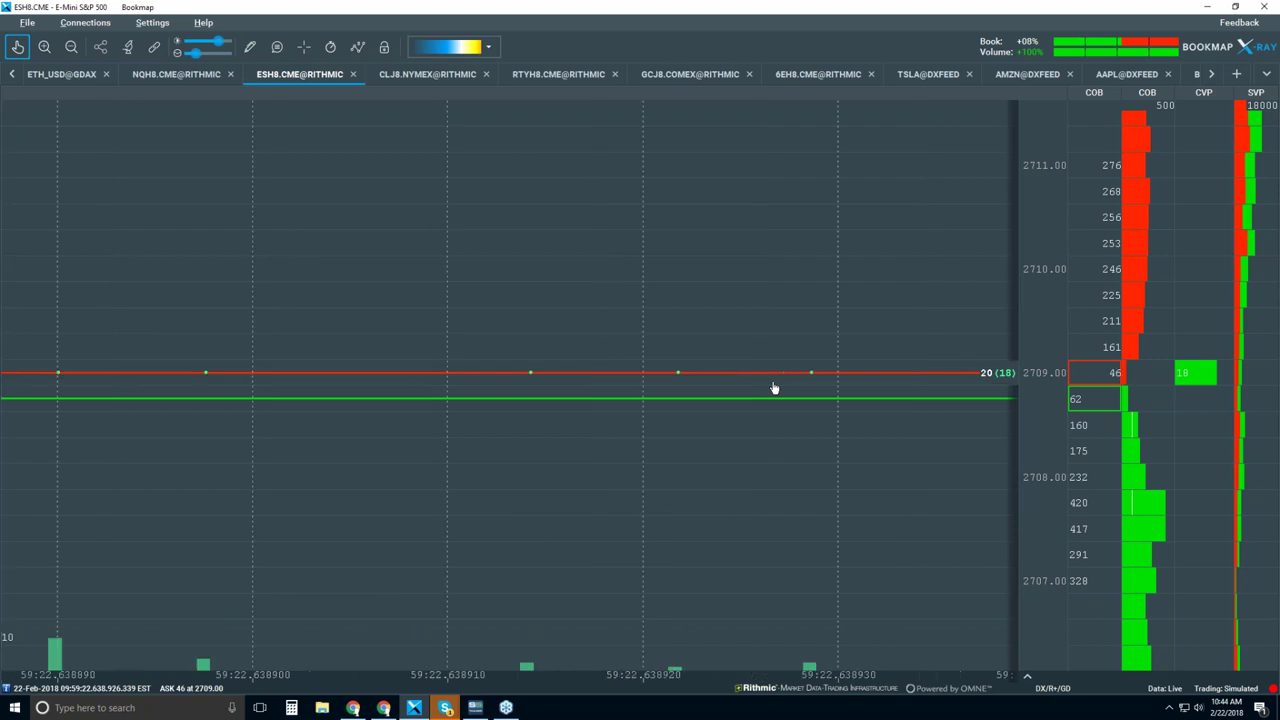
scroll(664, 466, up, 2)
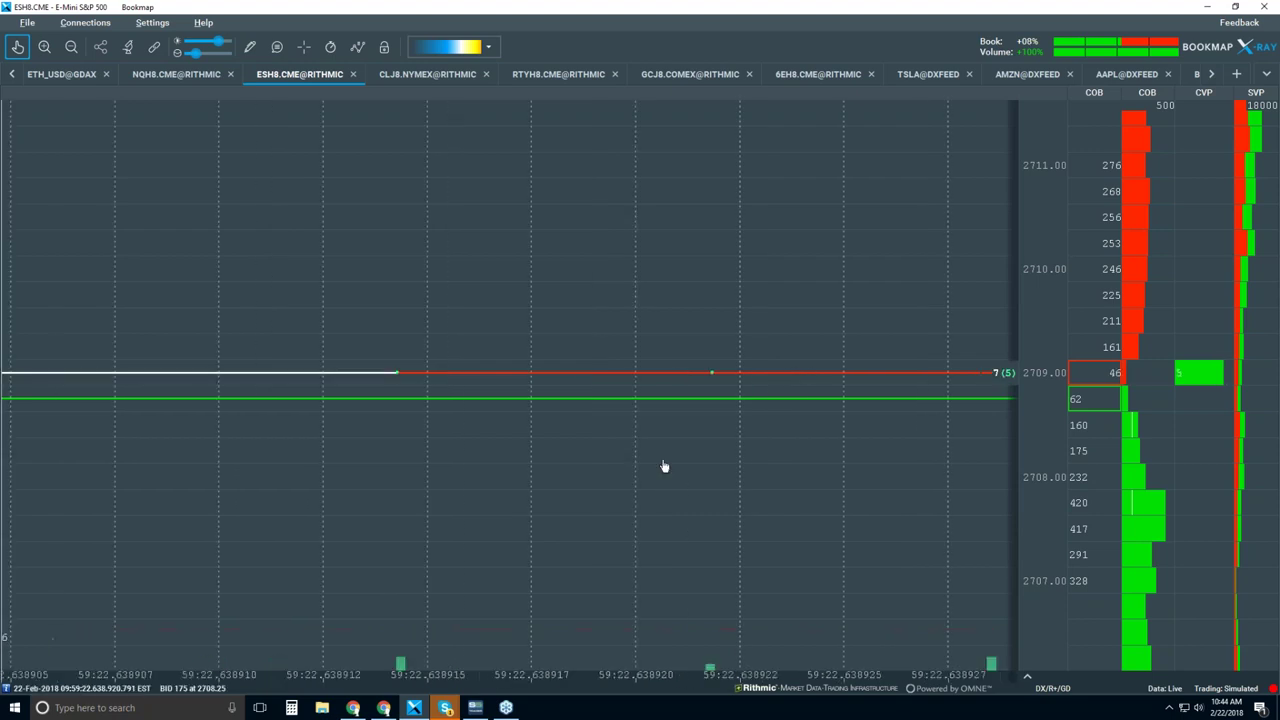
scroll(750, 518, up, 2)
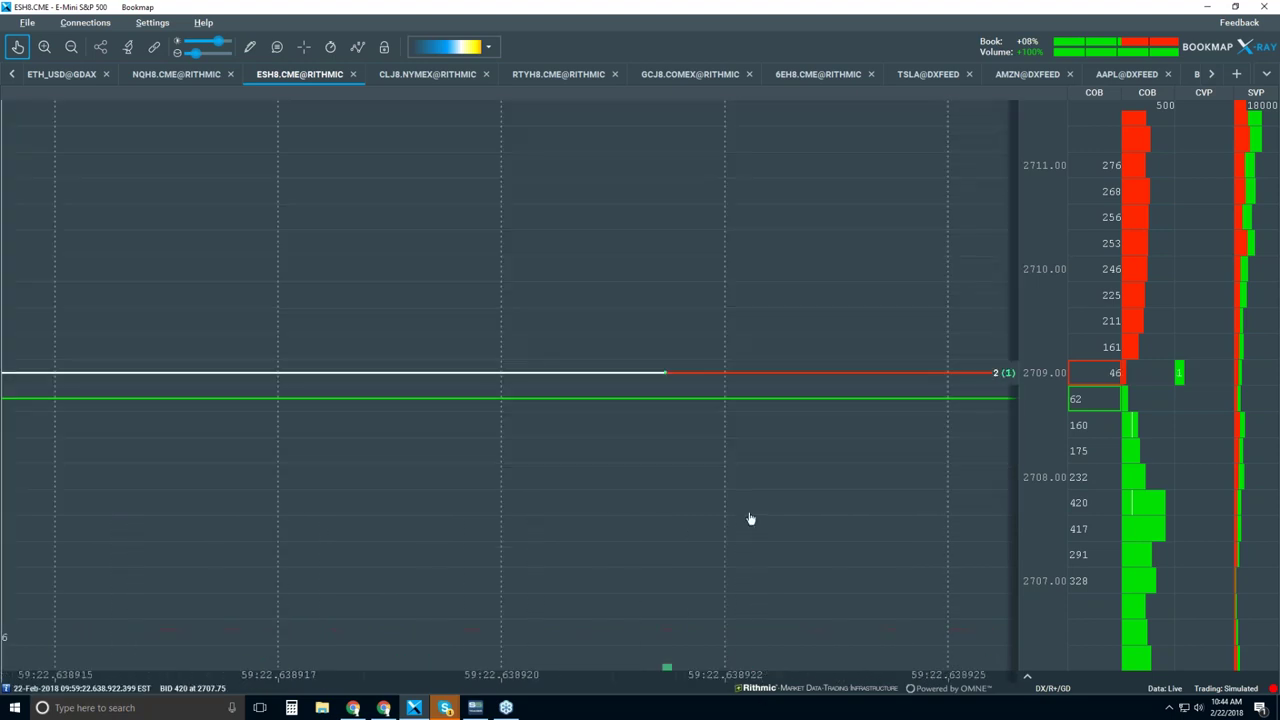
scroll(750, 518, up, 2)
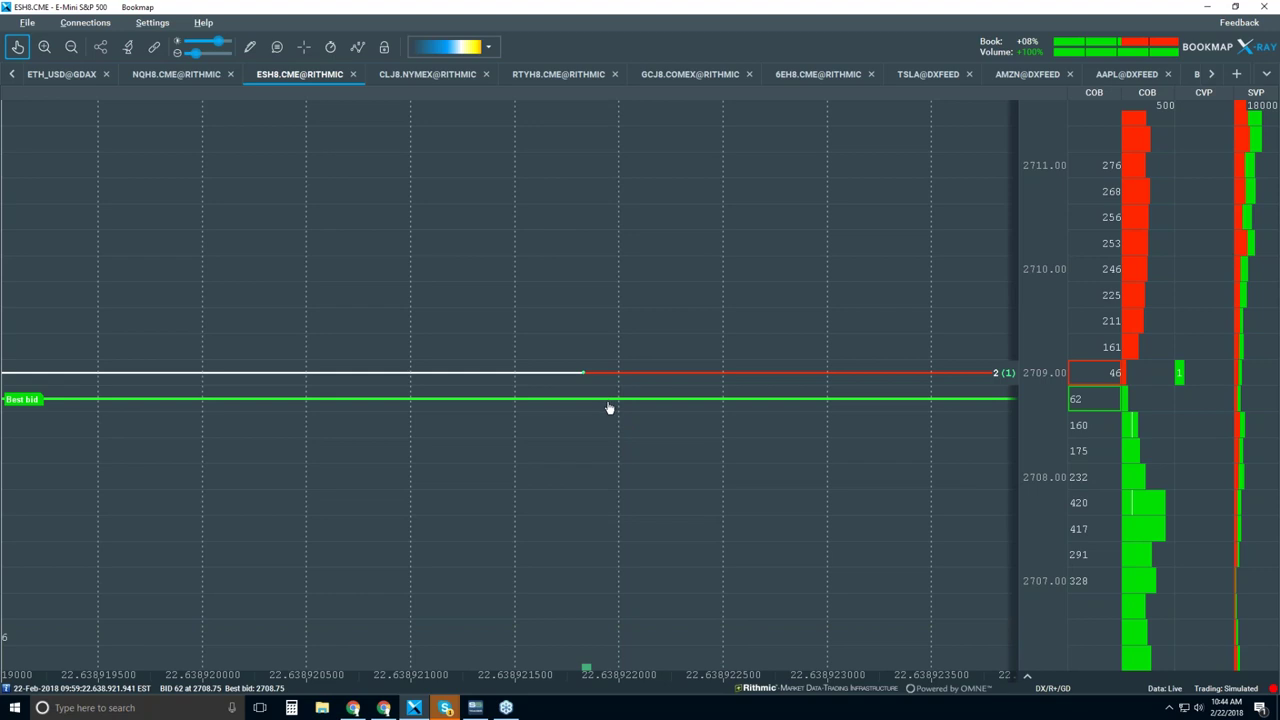
Step: Examine the cluster of volume dots at 09:59:22.638 against the best bid/ask lines, from microsecond to sub-second time scales
scroll(605, 412, down, 5)
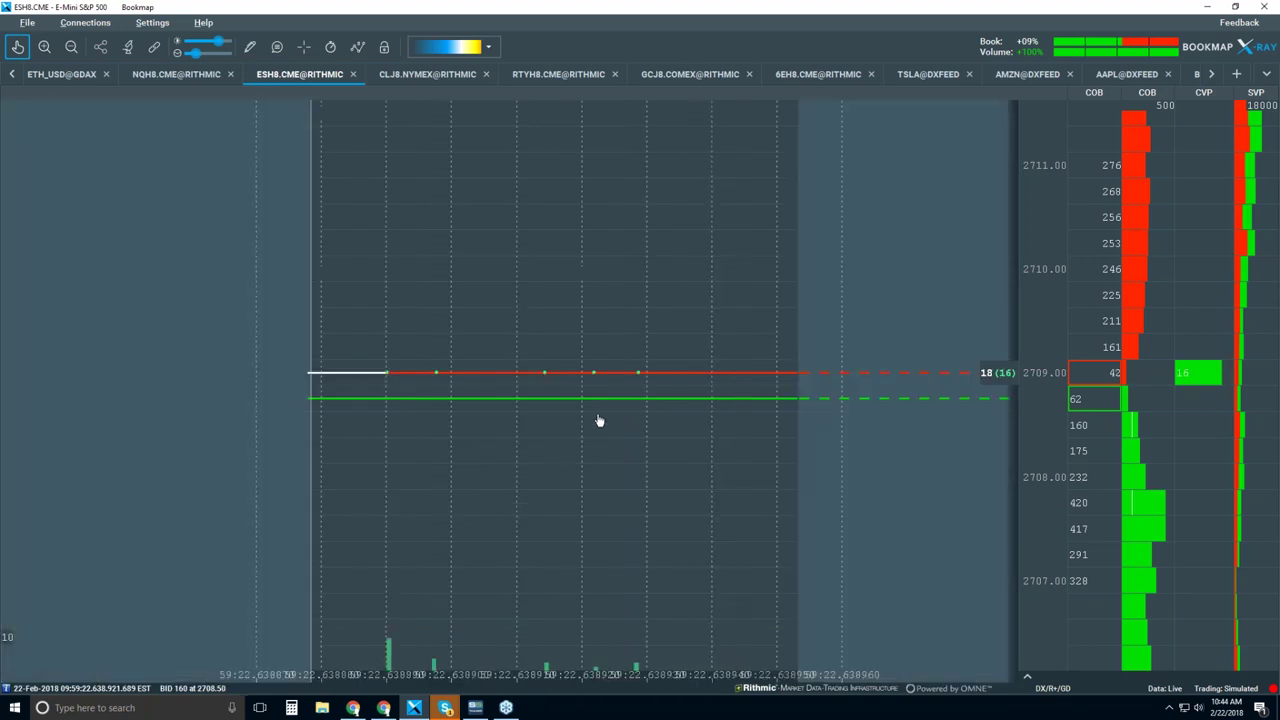
scroll(599, 421, up, 4)
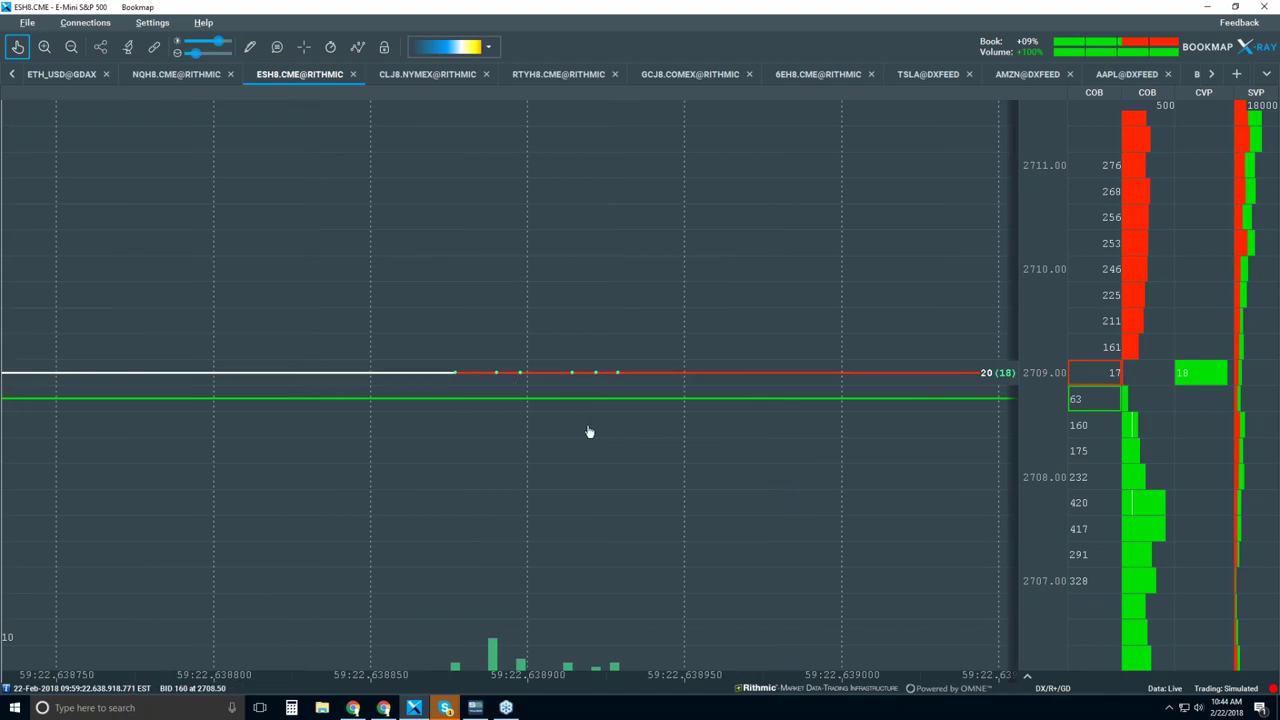
scroll(547, 465, down, 2)
scroll(547, 465, down, 4)
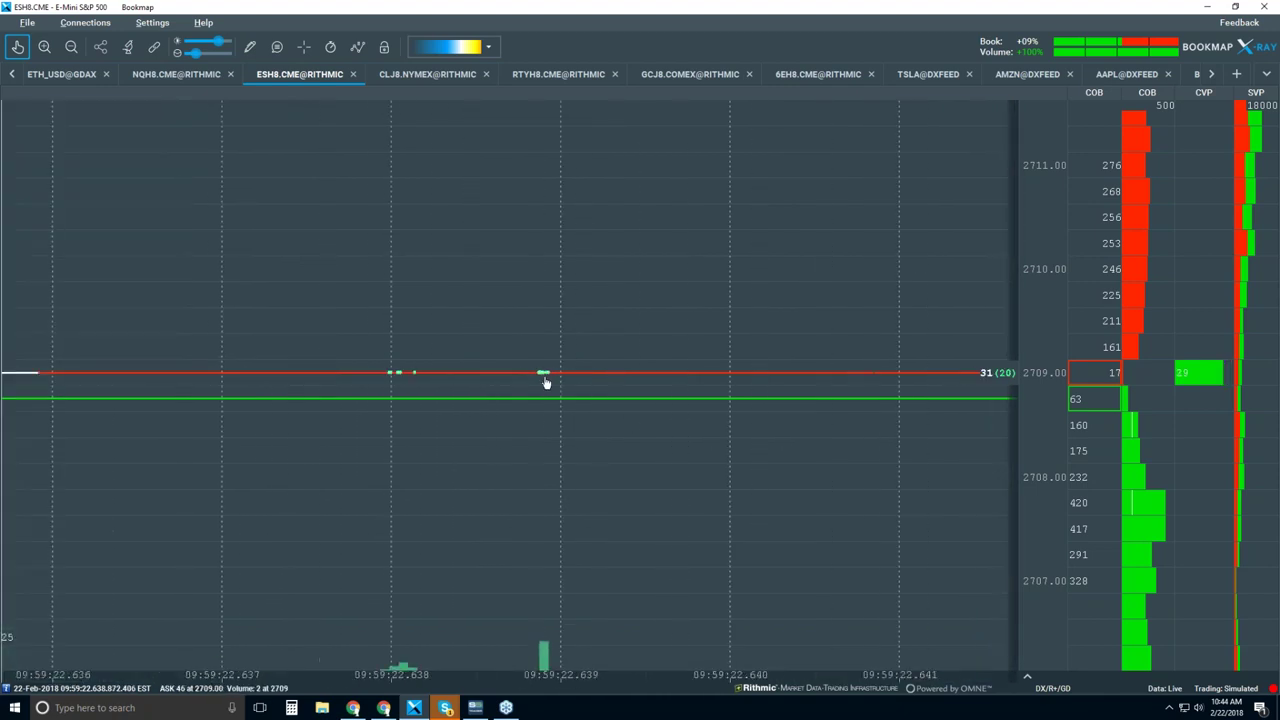
scroll(549, 471, down, 3)
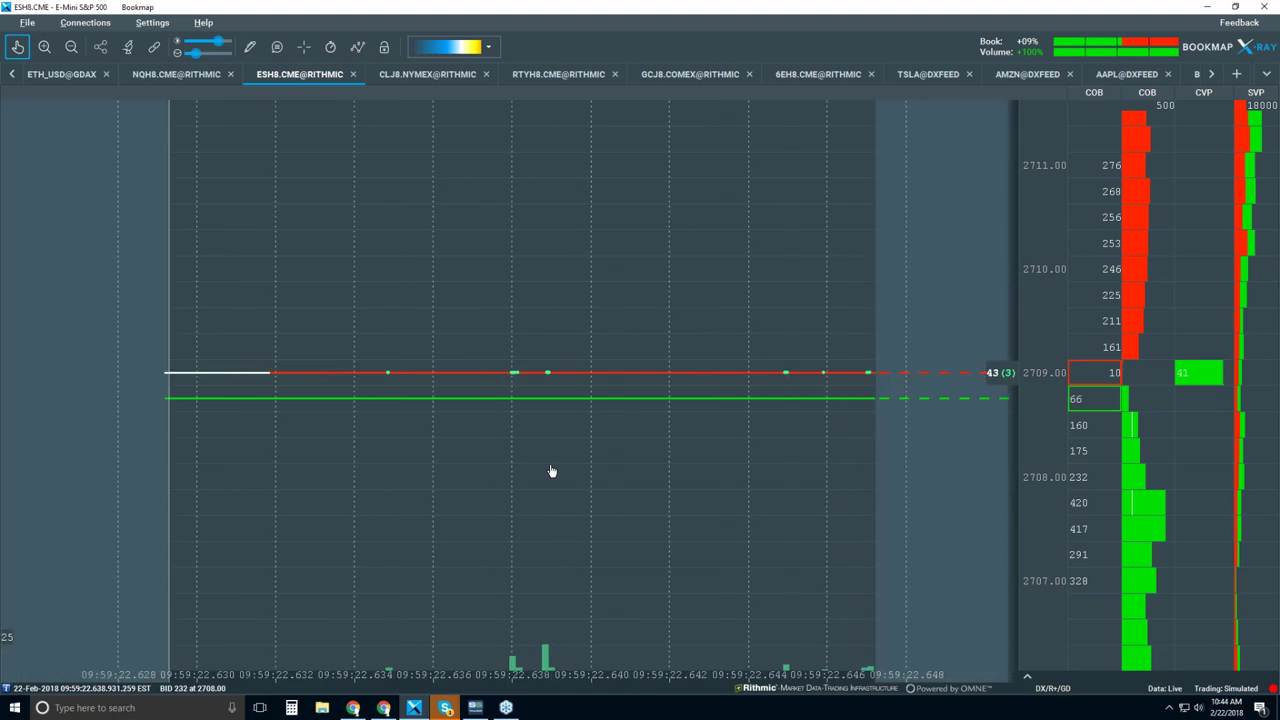
scroll(550, 470, down, 5)
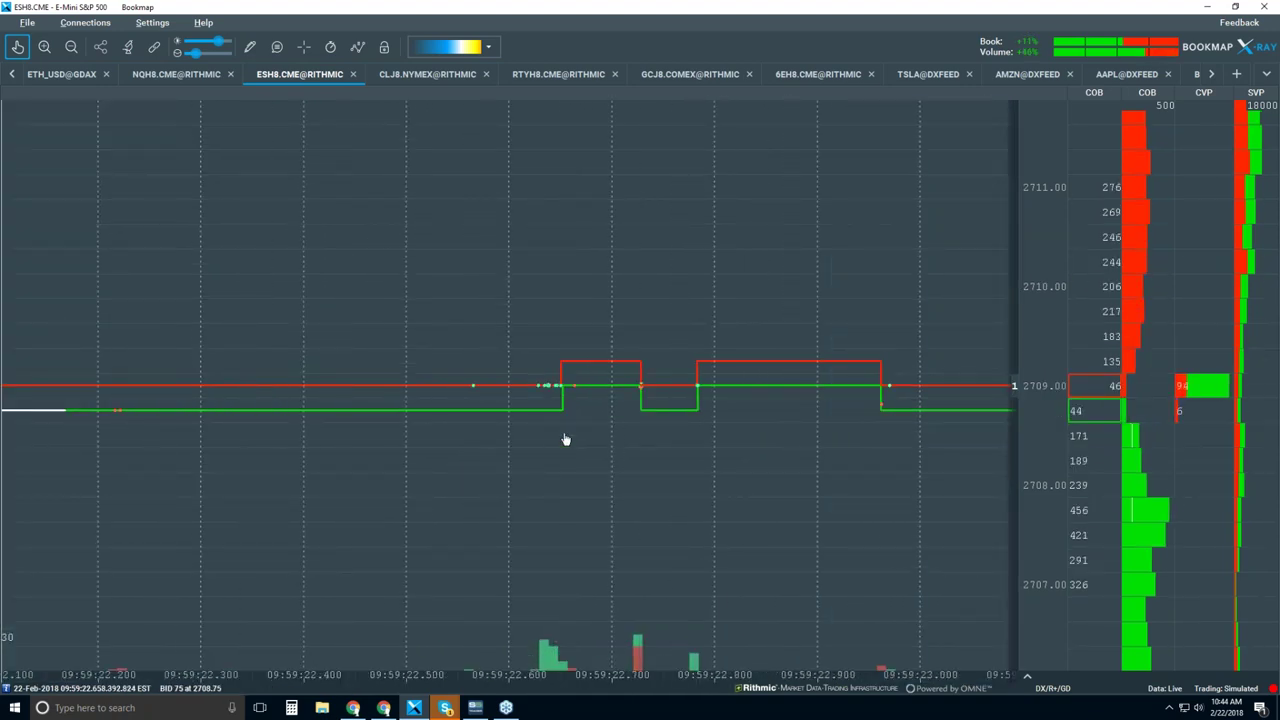
scroll(553, 449, down, 2)
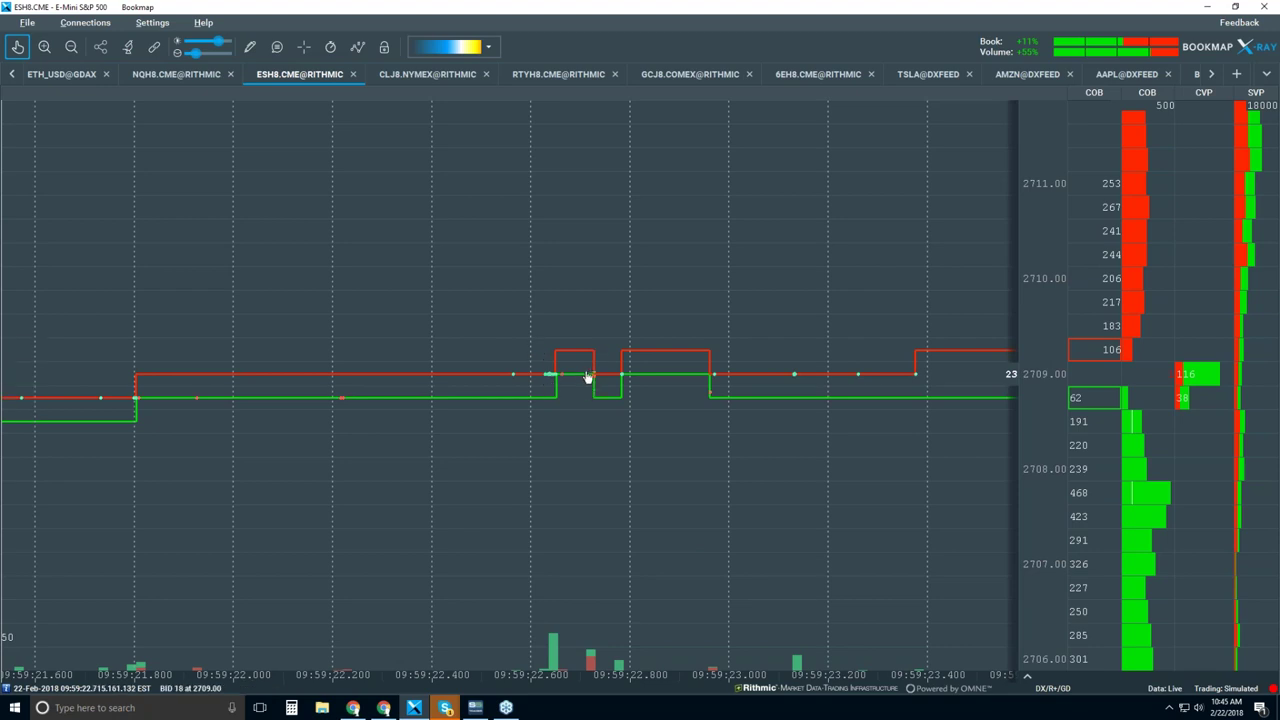
Step: Examine the best bid/ask jumps between about 09:59:22.650 and 09:59:22.740, and their place in the surrounding minute
scroll(590, 377, up, 5)
scroll(590, 377, up, 3)
scroll(581, 374, down, 2)
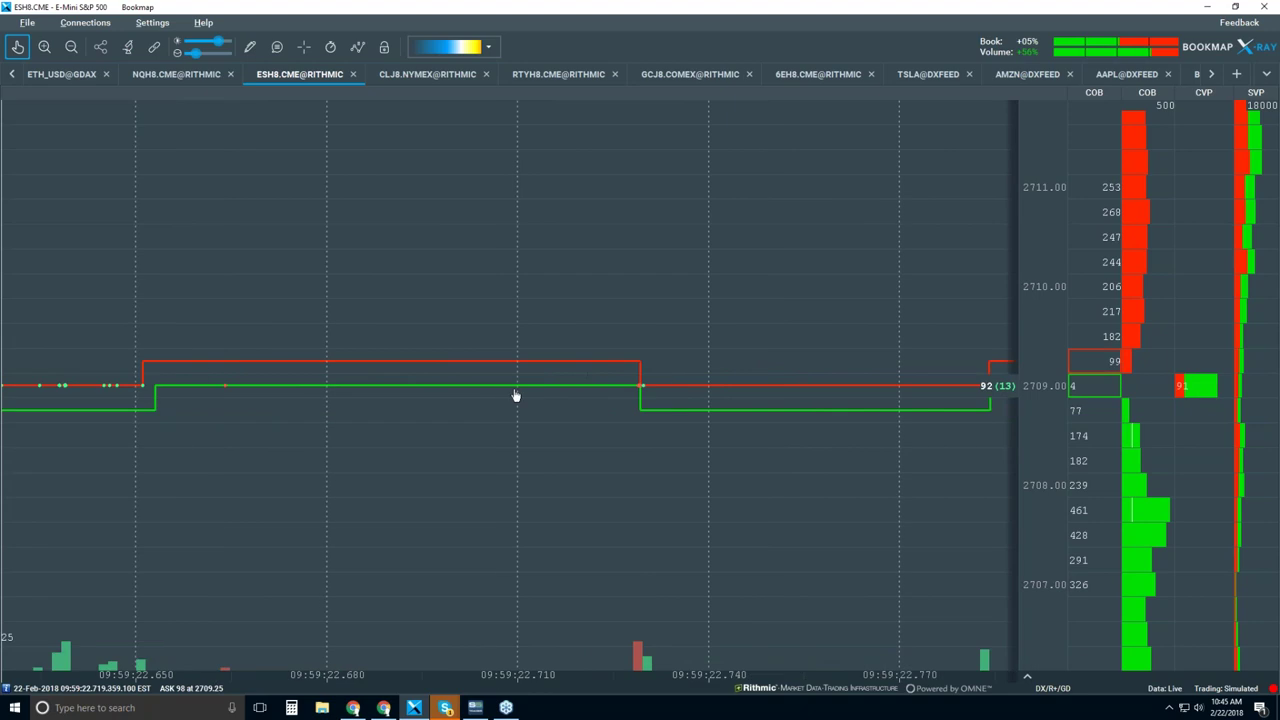
drag(514, 394, 546, 397)
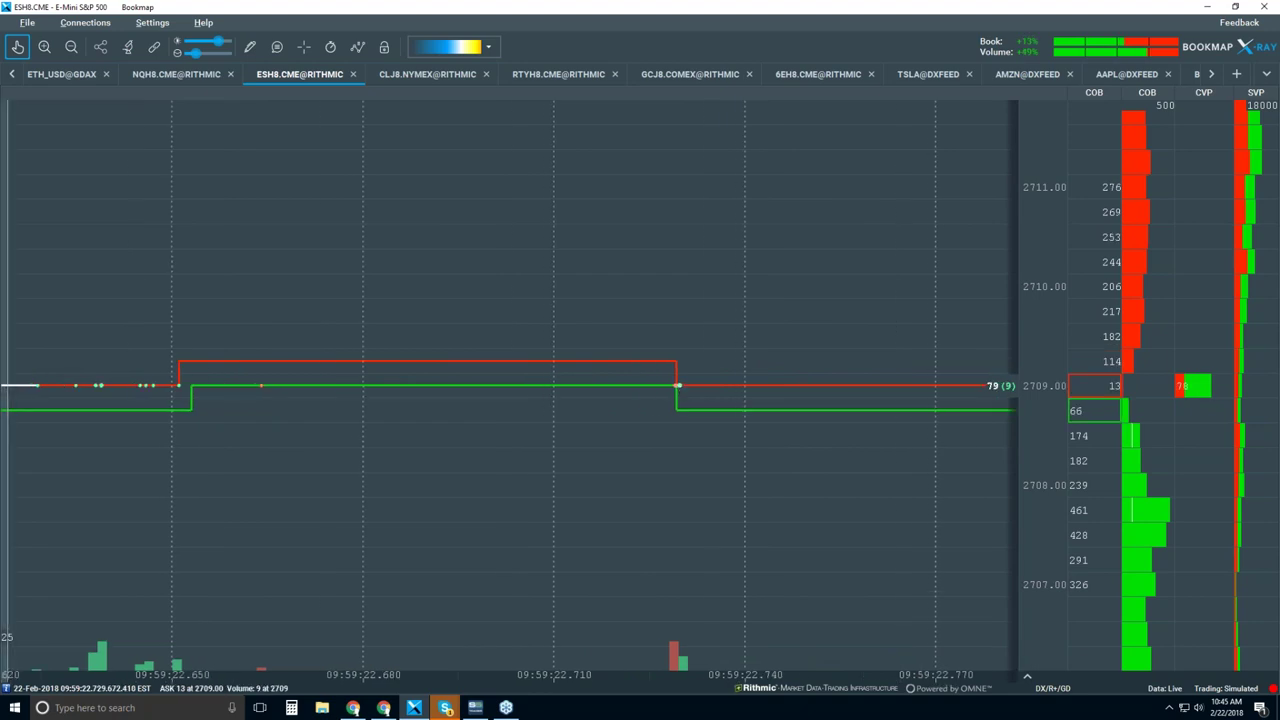
drag(646, 389, 647, 390)
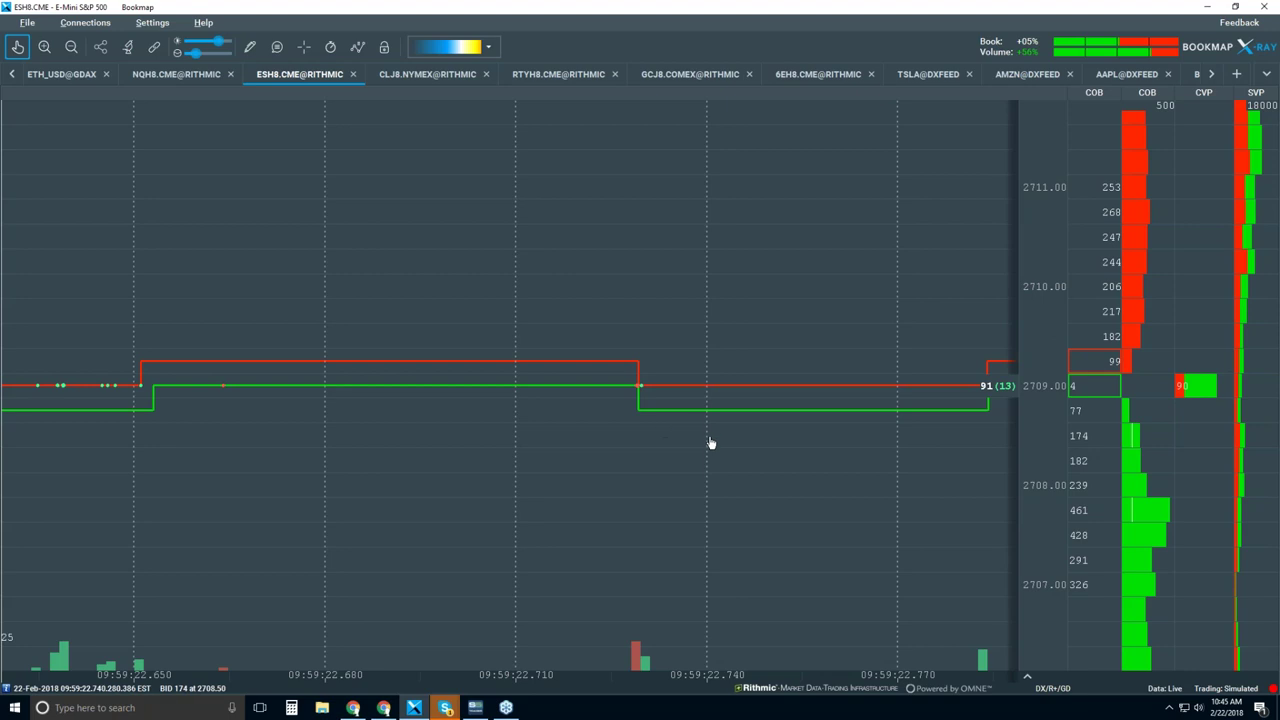
scroll(686, 428, down, 5)
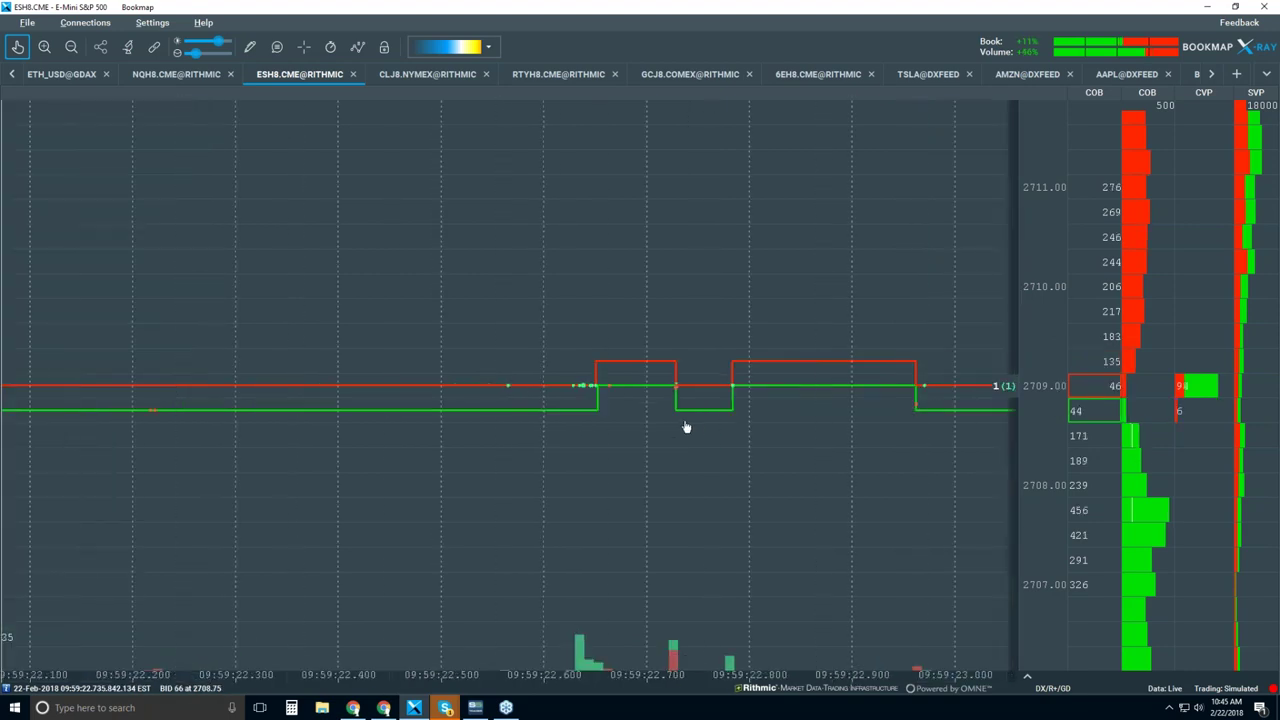
scroll(686, 428, down, 1)
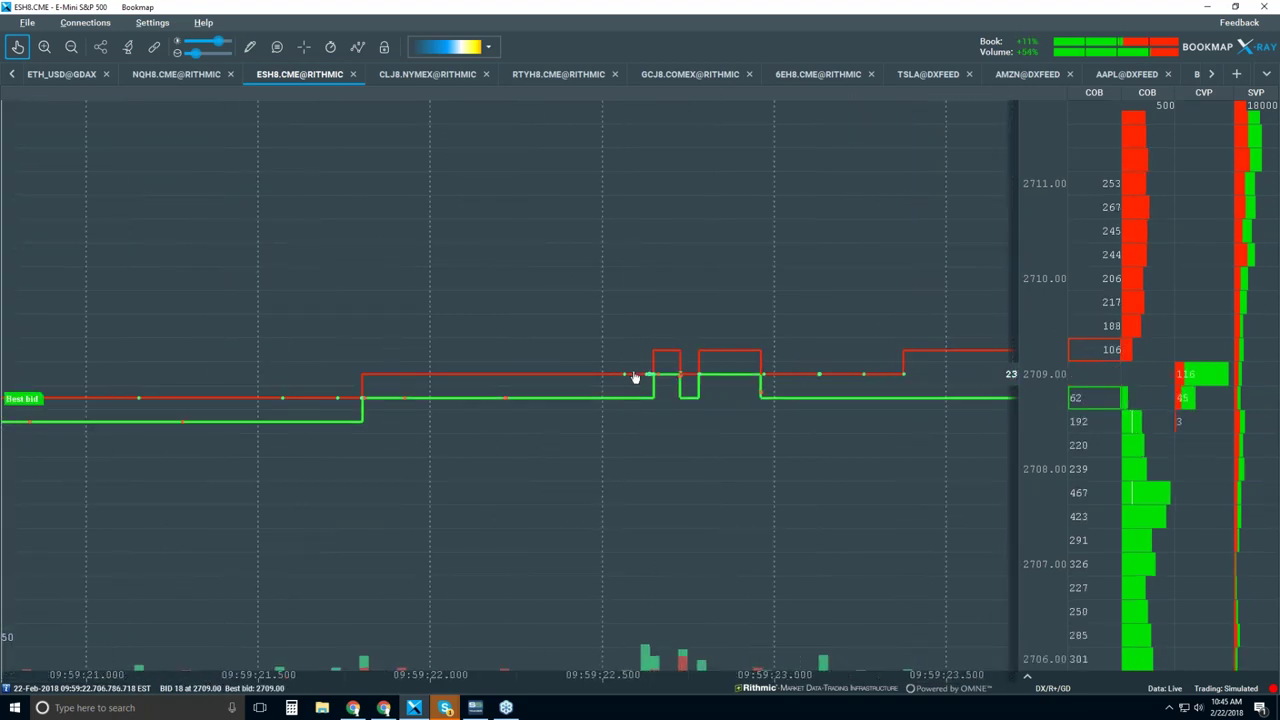
scroll(671, 474, down, 4)
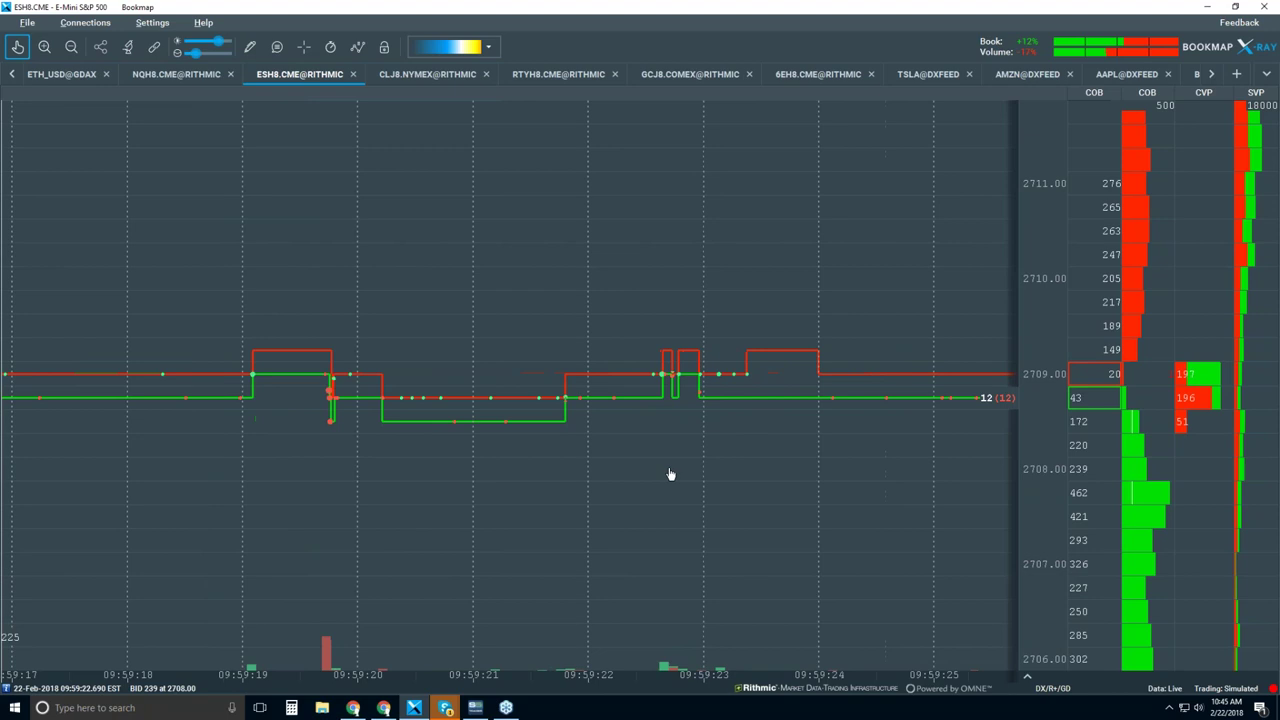
scroll(671, 474, down, 4)
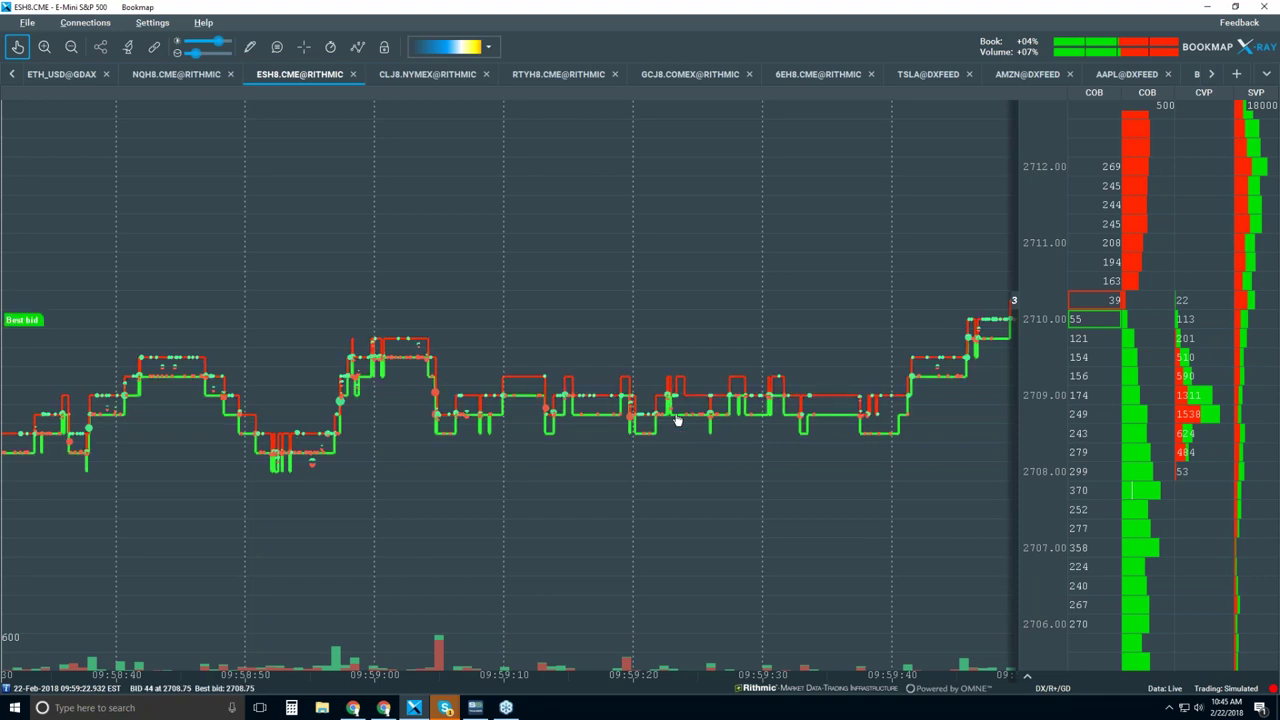
Step: Inspect the volume dots near 09:59:26 and compare the price action with the candlesticks from 09:45 to 10:05
scroll(697, 398, up, 5)
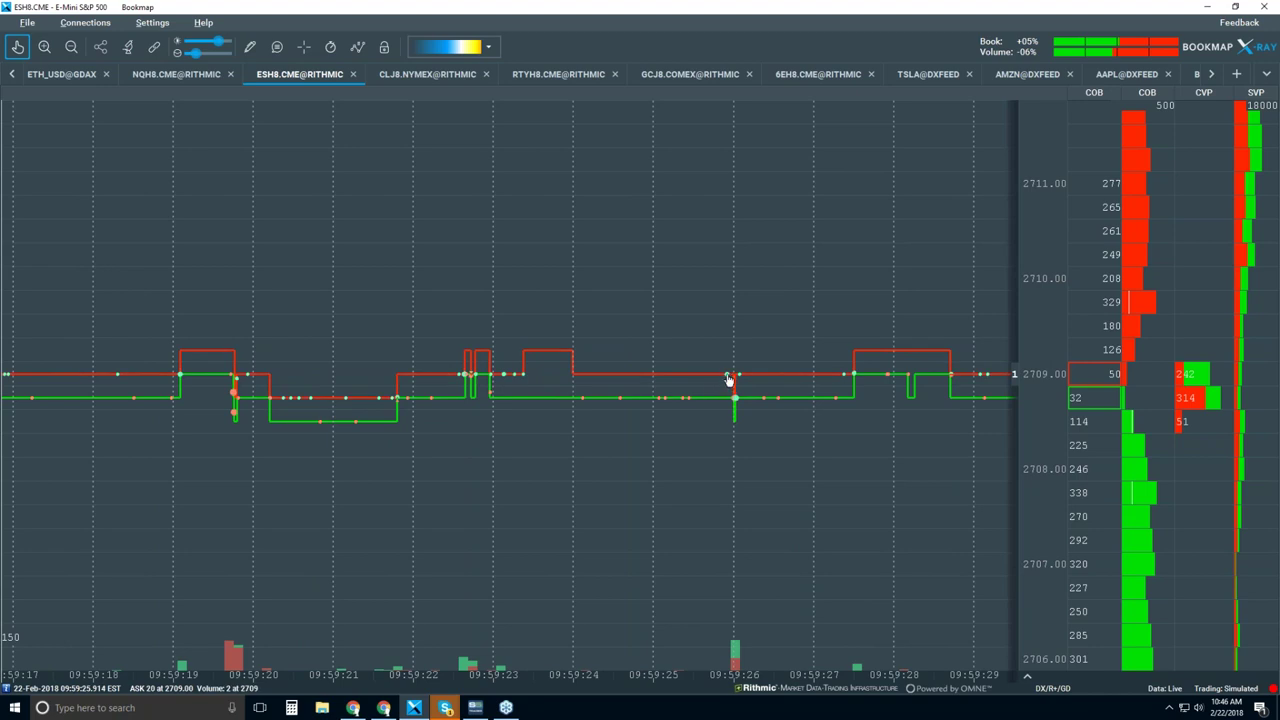
scroll(729, 380, down, 2)
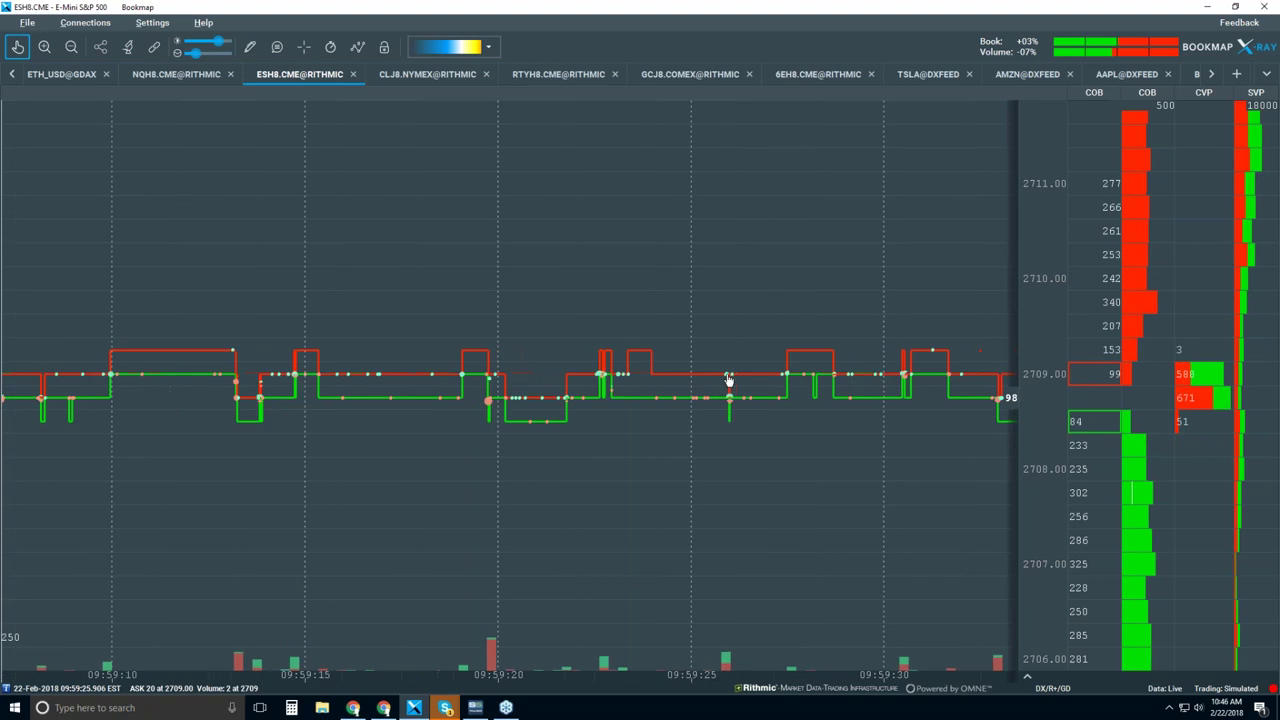
scroll(729, 380, down, 4)
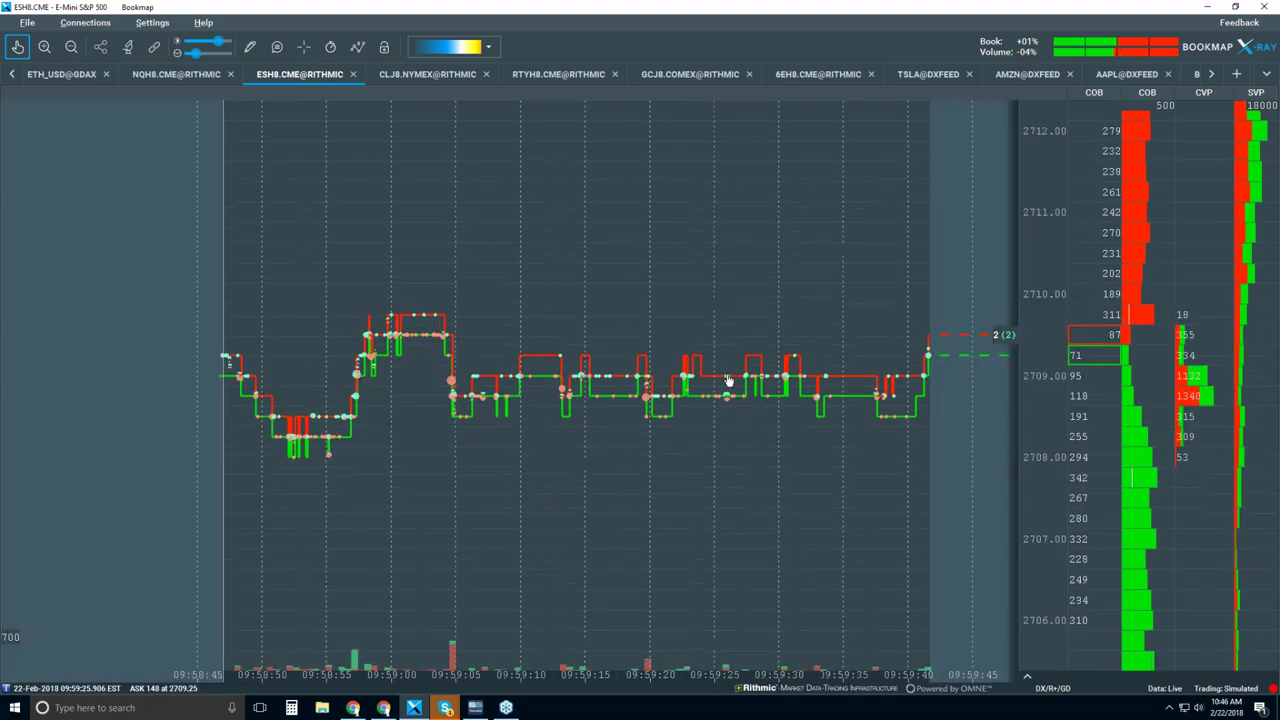
scroll(729, 380, down, 6)
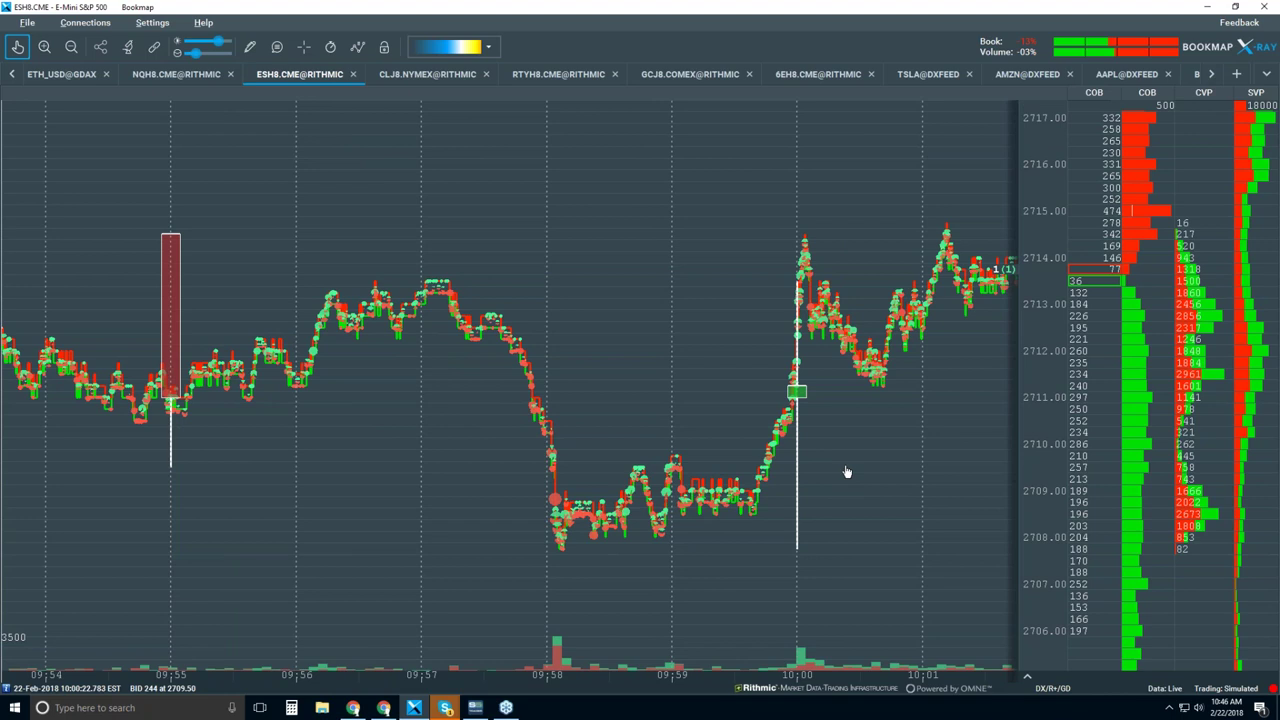
drag(766, 480, 685, 482)
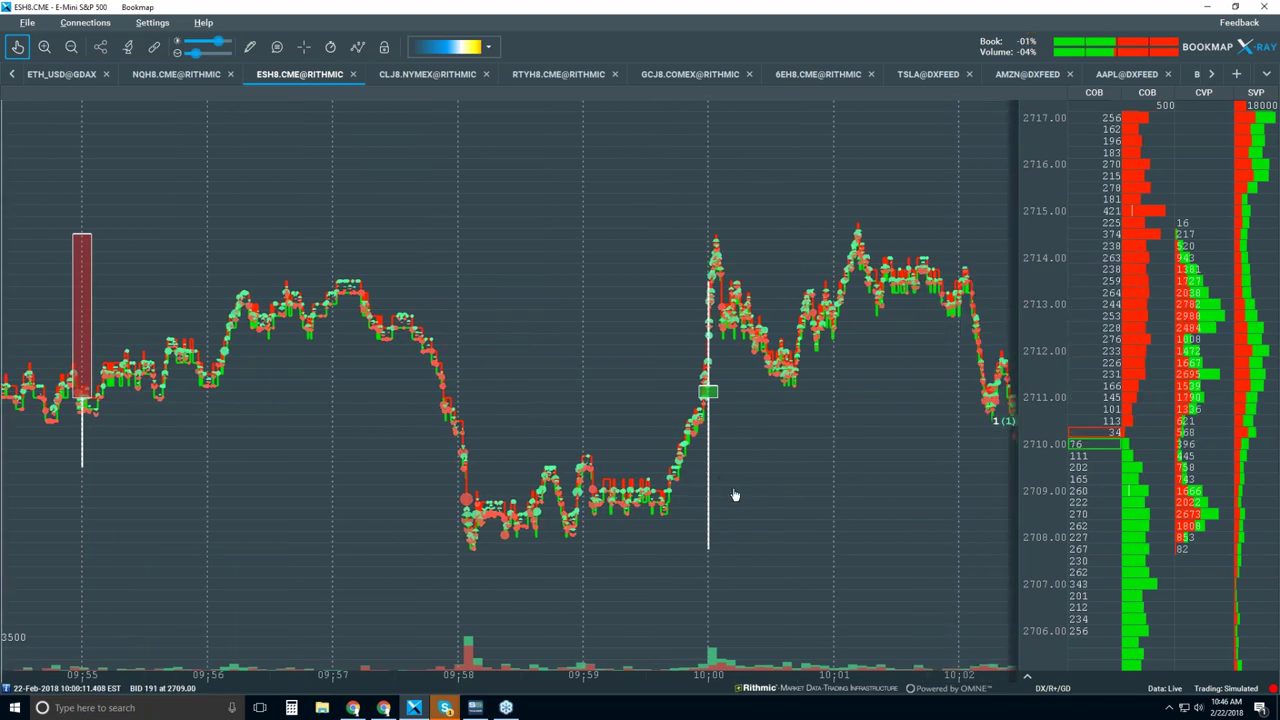
scroll(732, 494, down, 2)
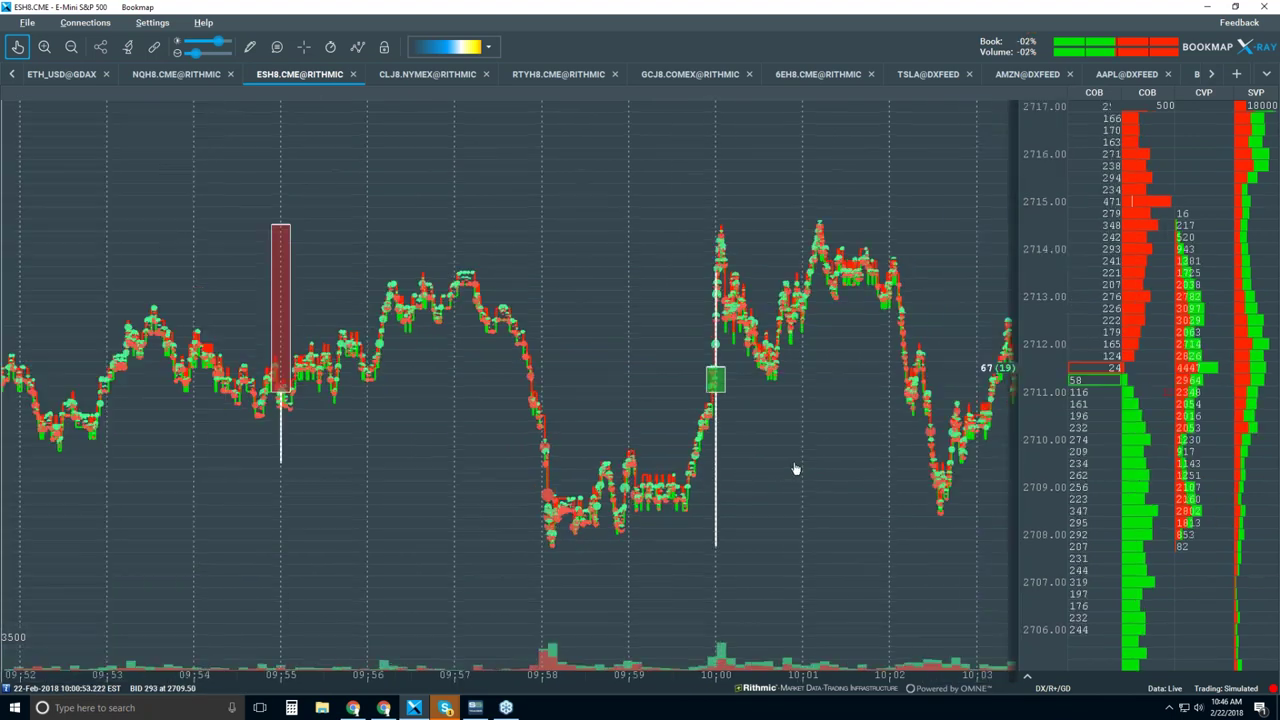
drag(794, 466, 735, 463)
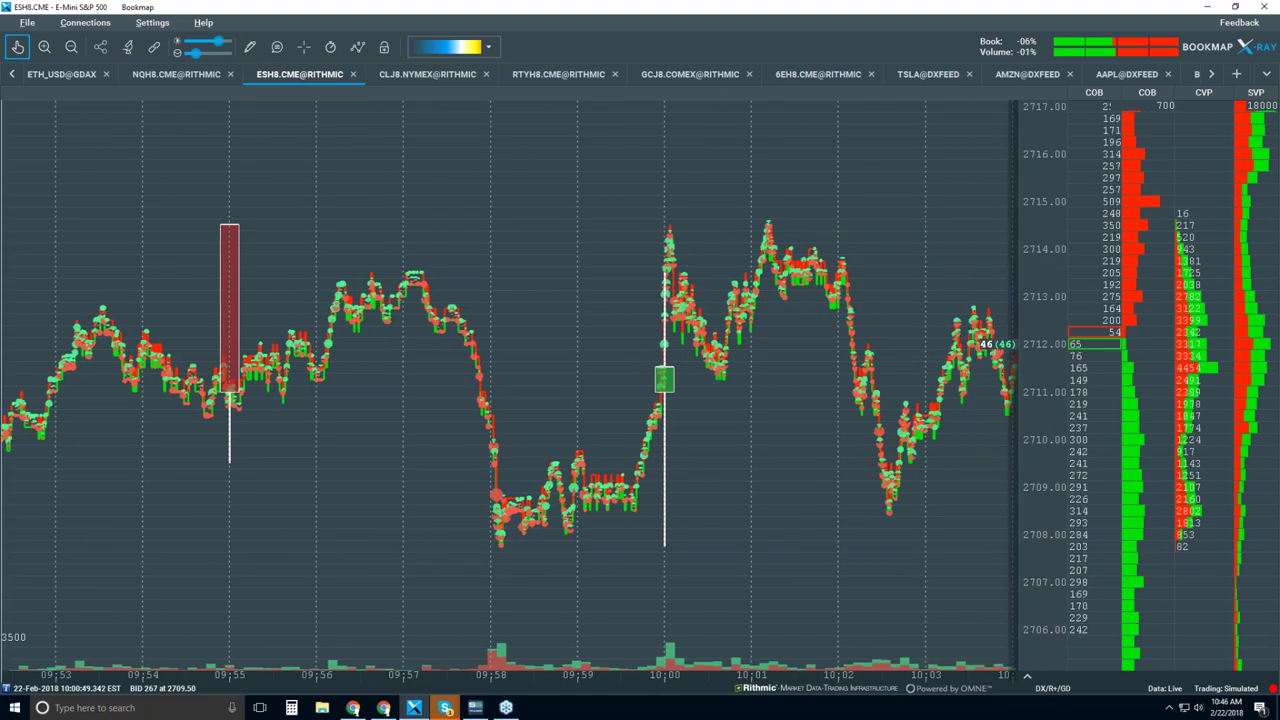
scroll(737, 460, down, 2)
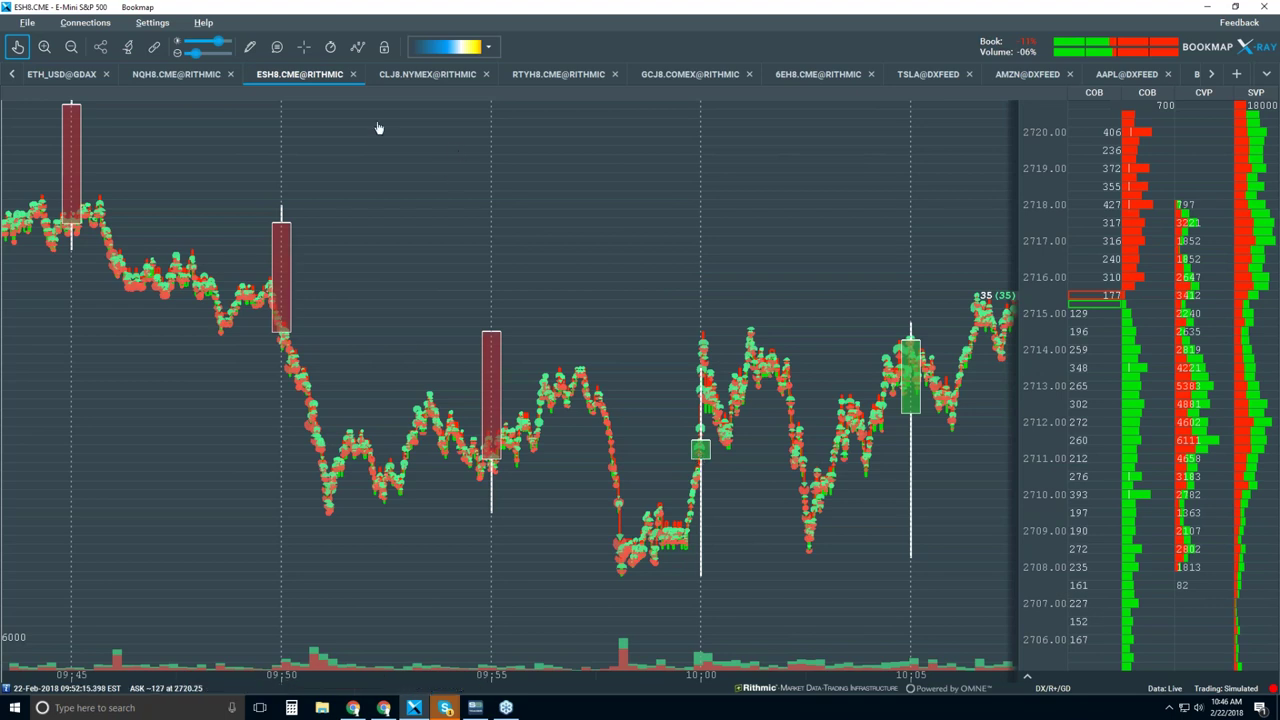
Step: Hide the Candlestick Bars on the ESH8.CME chart, keeping the Best Bid/Ask and Volume Dots
click(362, 47)
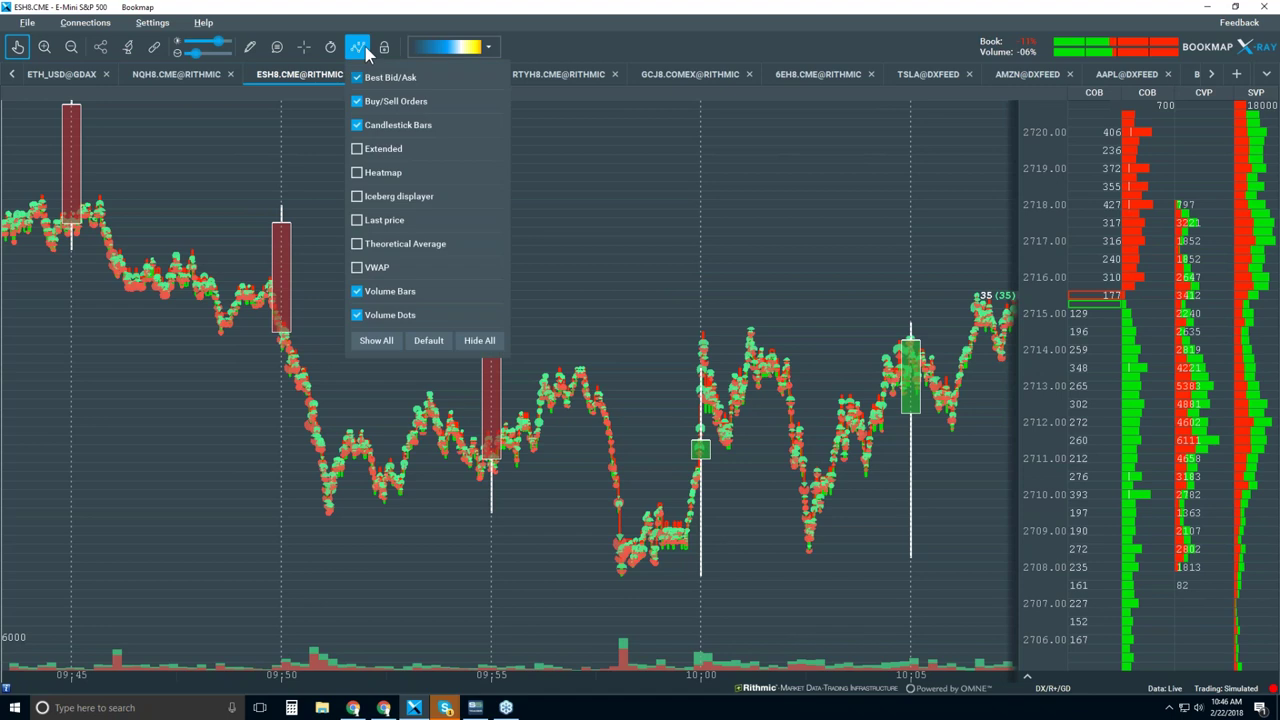
click(357, 125)
click(649, 225)
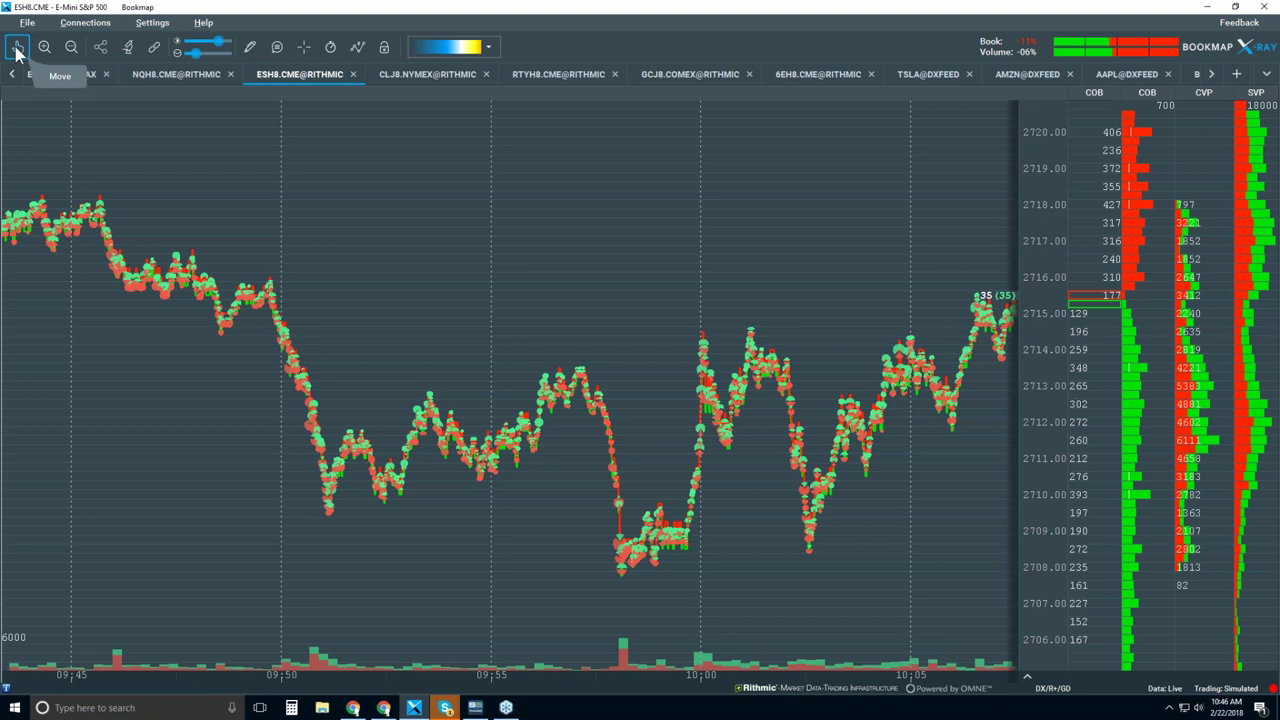
click(251, 47)
click(276, 47)
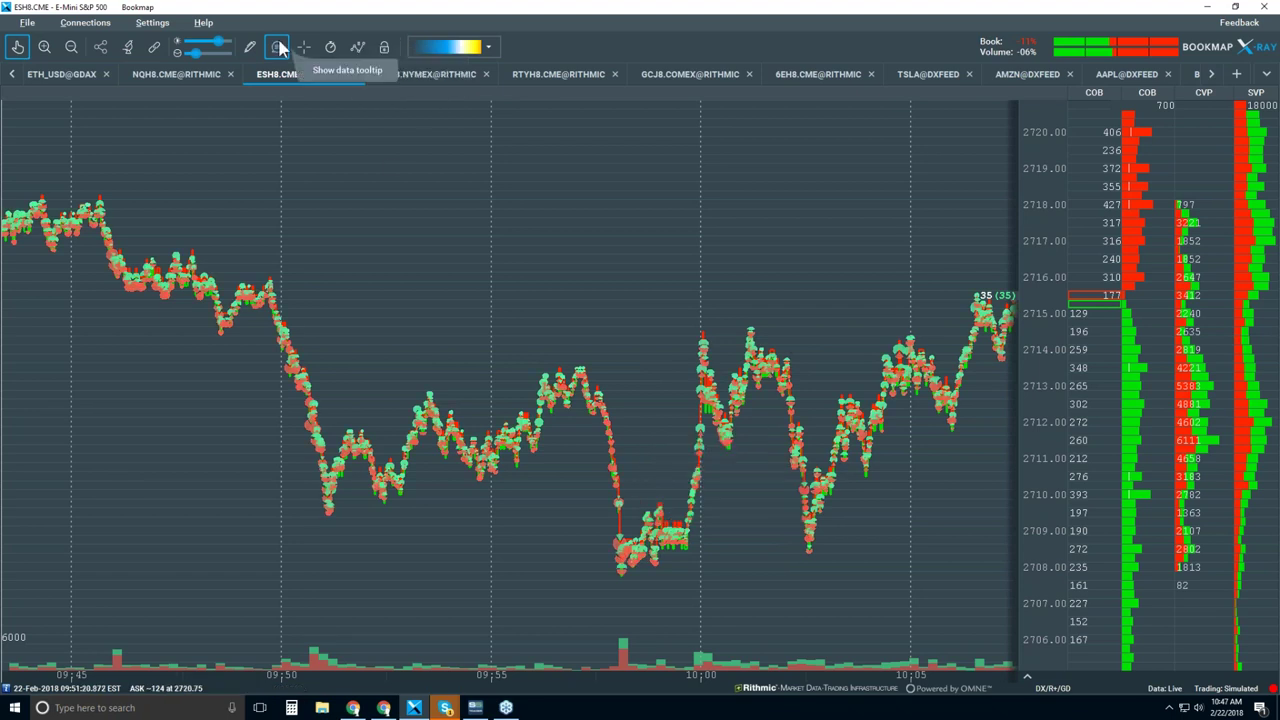
Step: Inspect the price drop near 09:57:50 with the data tooltip and make the volume dots larger
scroll(623, 514, up, 3)
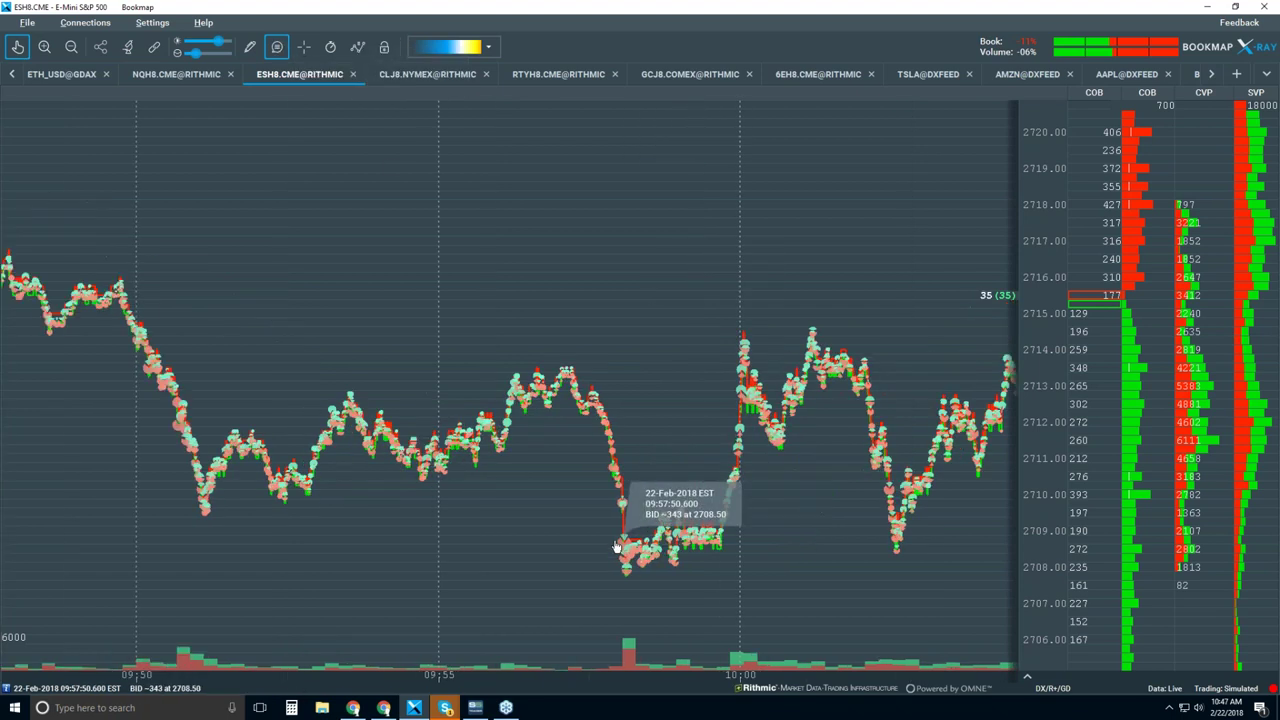
scroll(618, 506, up, 1)
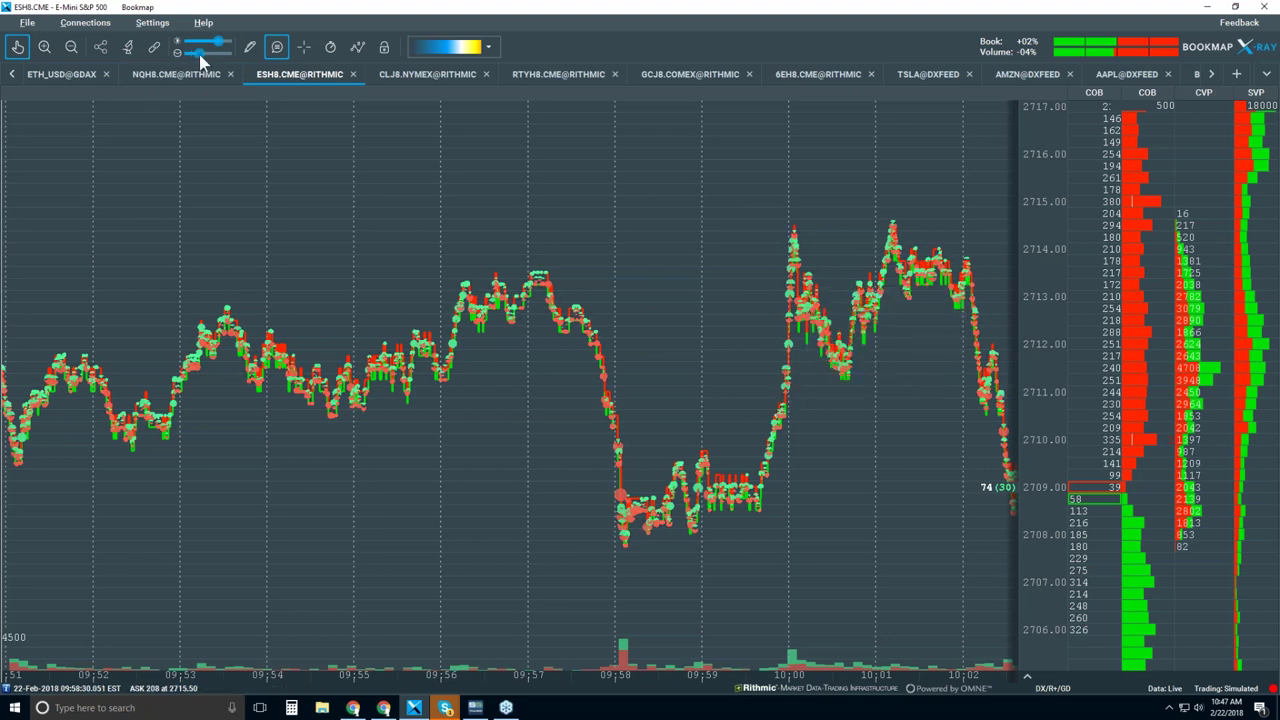
scroll(198, 57, up, 2)
scroll(198, 57, down, 2)
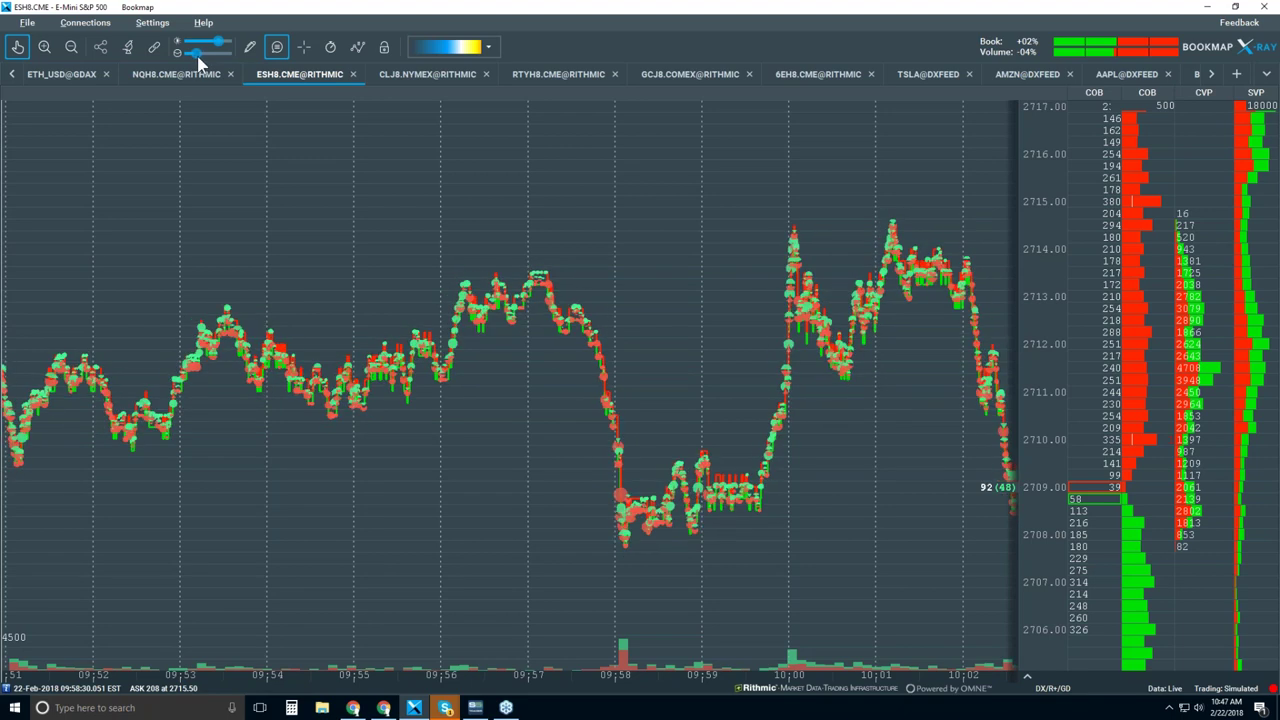
scroll(199, 63, up, 1)
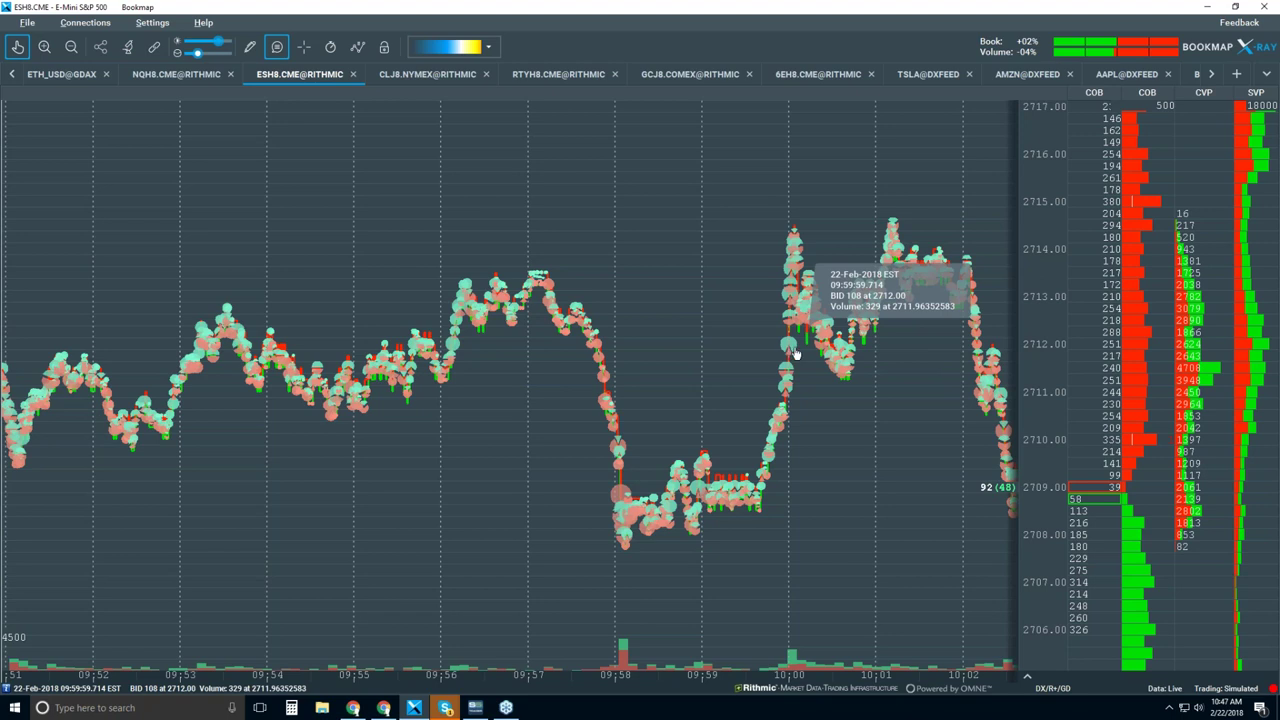
Step: Bring the ESH8.CME chart back to the live price and turn off the data tooltip
click(278, 50)
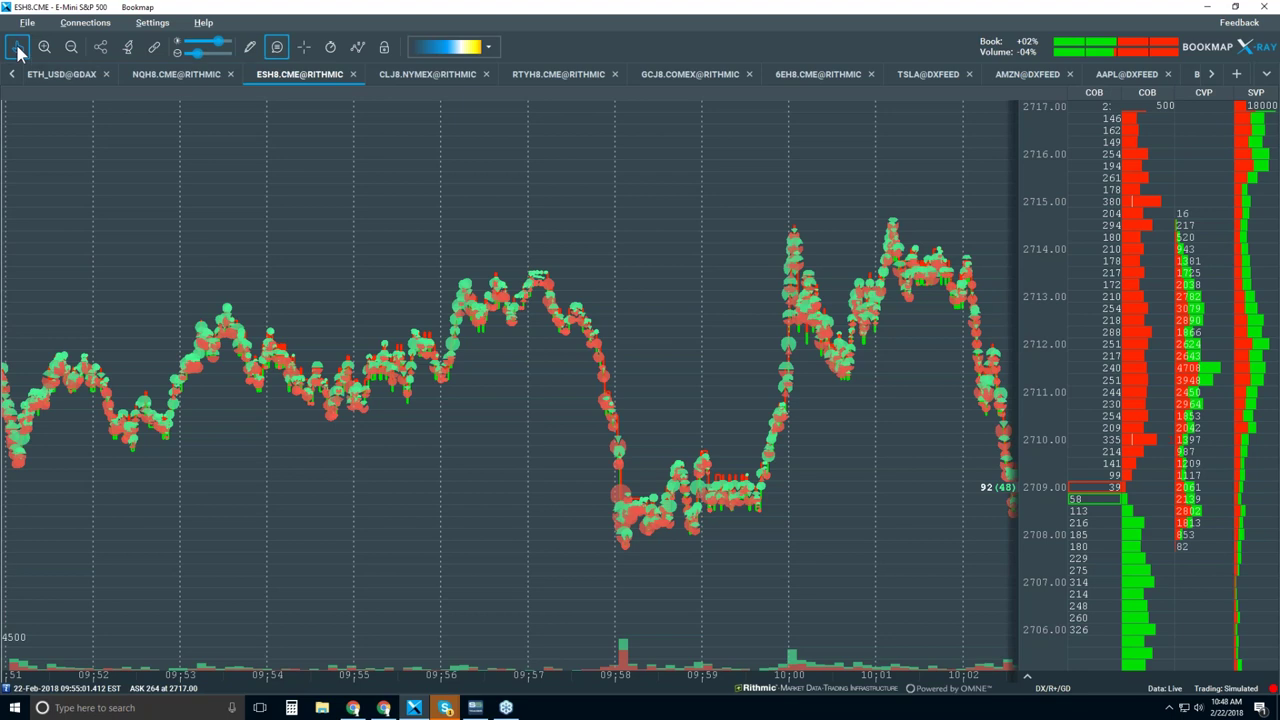
scroll(593, 262, down, 3)
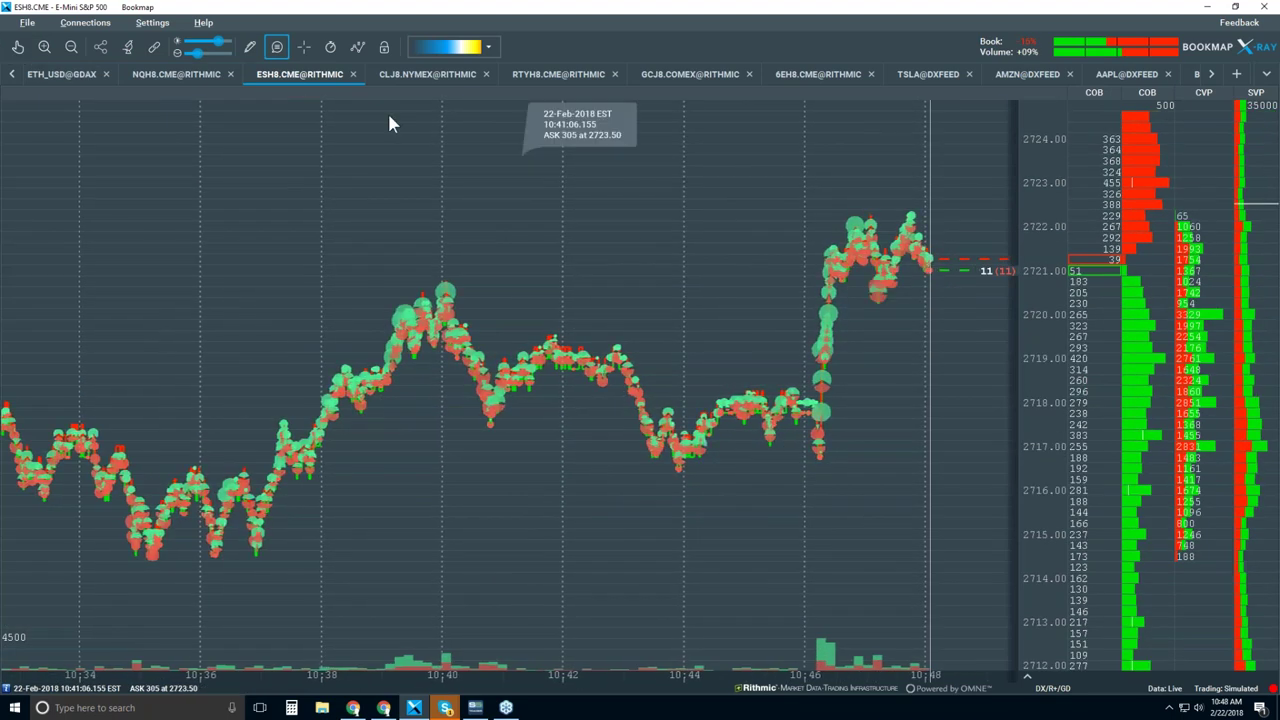
click(277, 47)
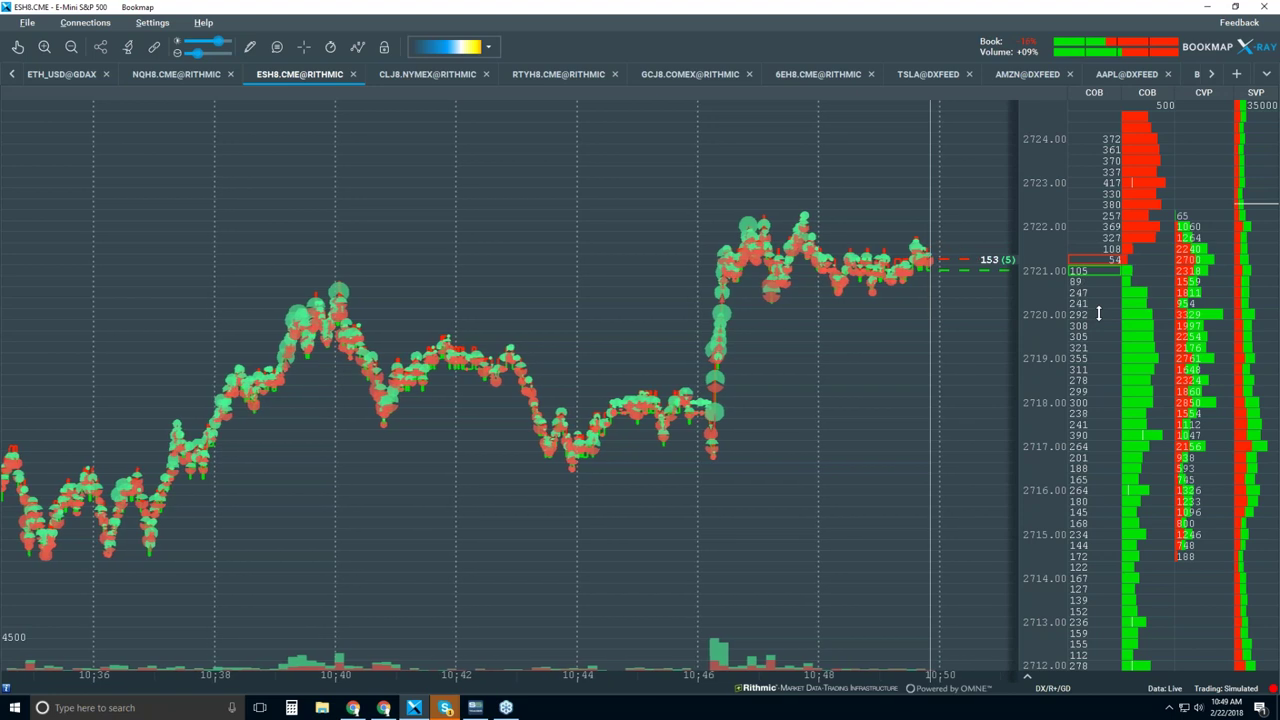
Step: Show the Heatmap on the ESH8.CME chart together with the Best Bid/Ask and Volume Dots
click(357, 46)
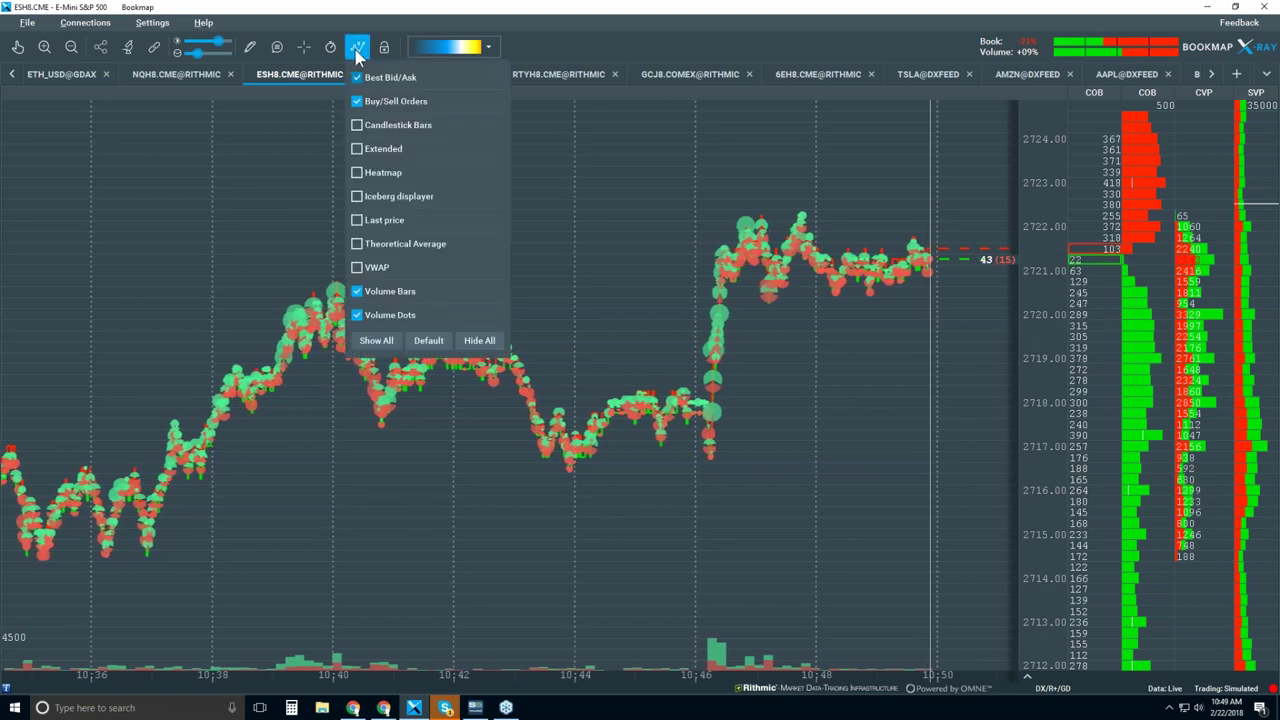
click(358, 172)
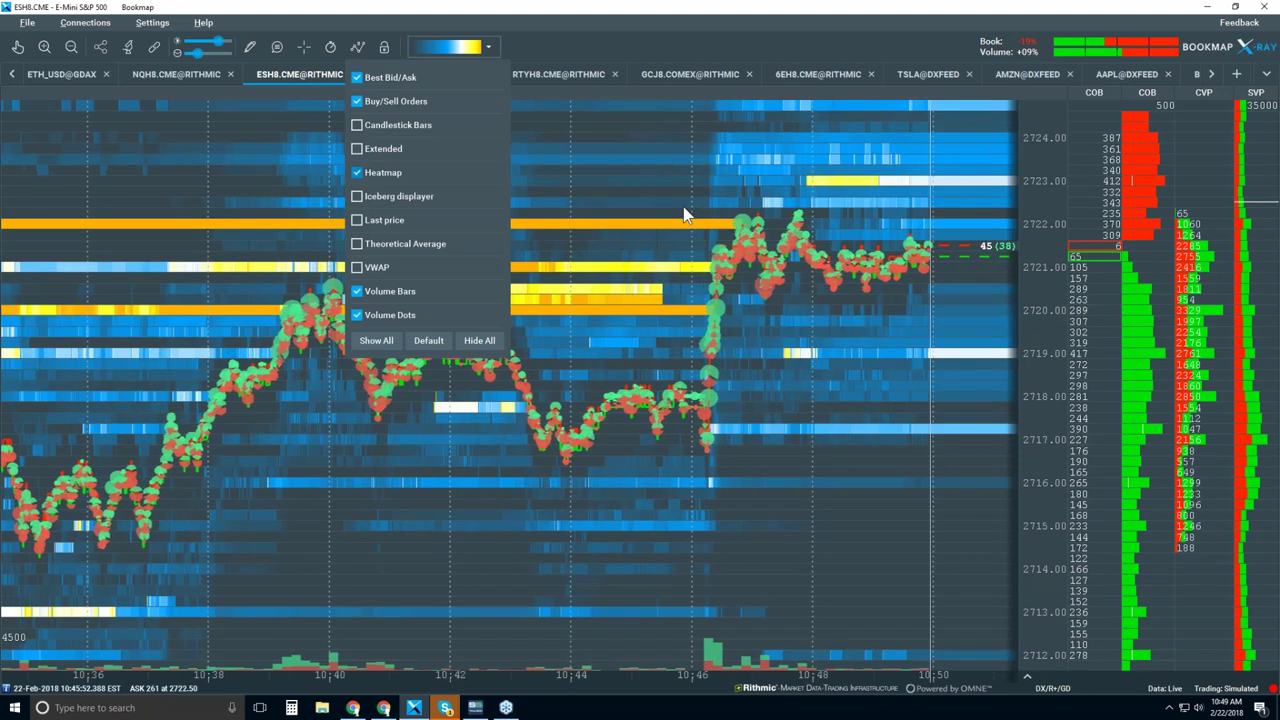
click(725, 157)
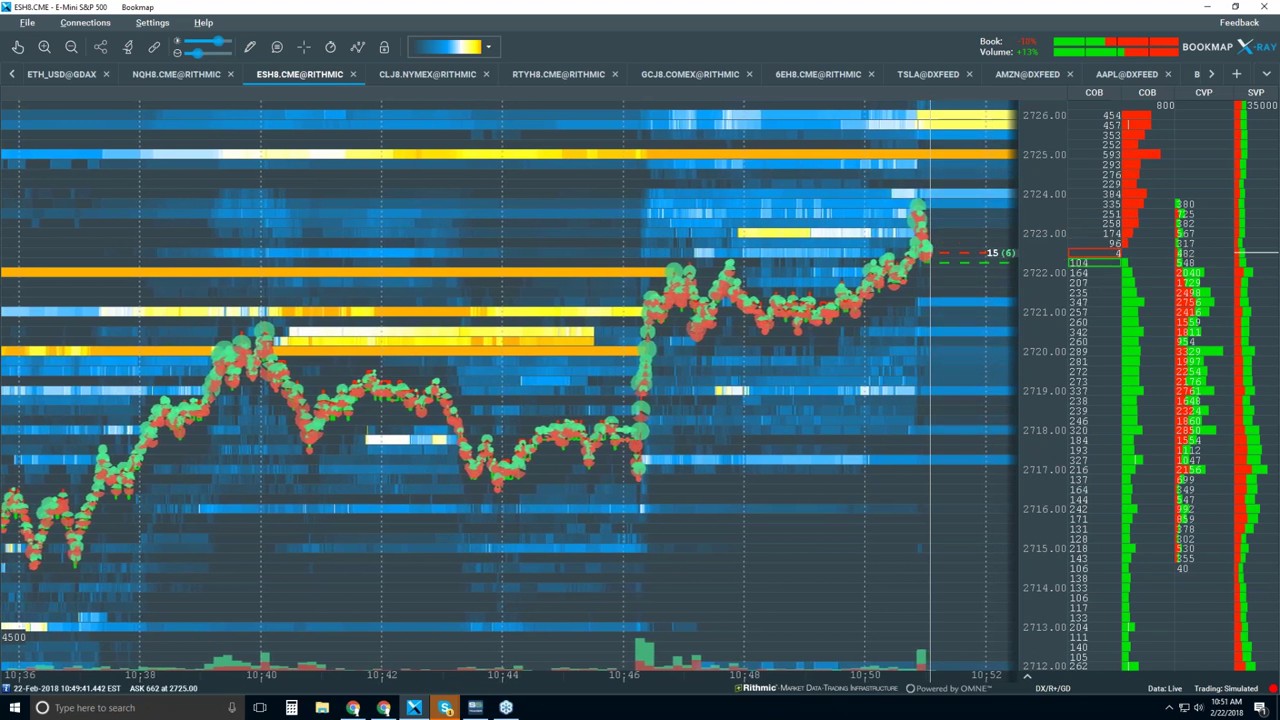
Step: Examine the heatmap's liquidity bands against the price action from about 08:45 to the current price, at several time scales
scroll(840, 218, down, 3)
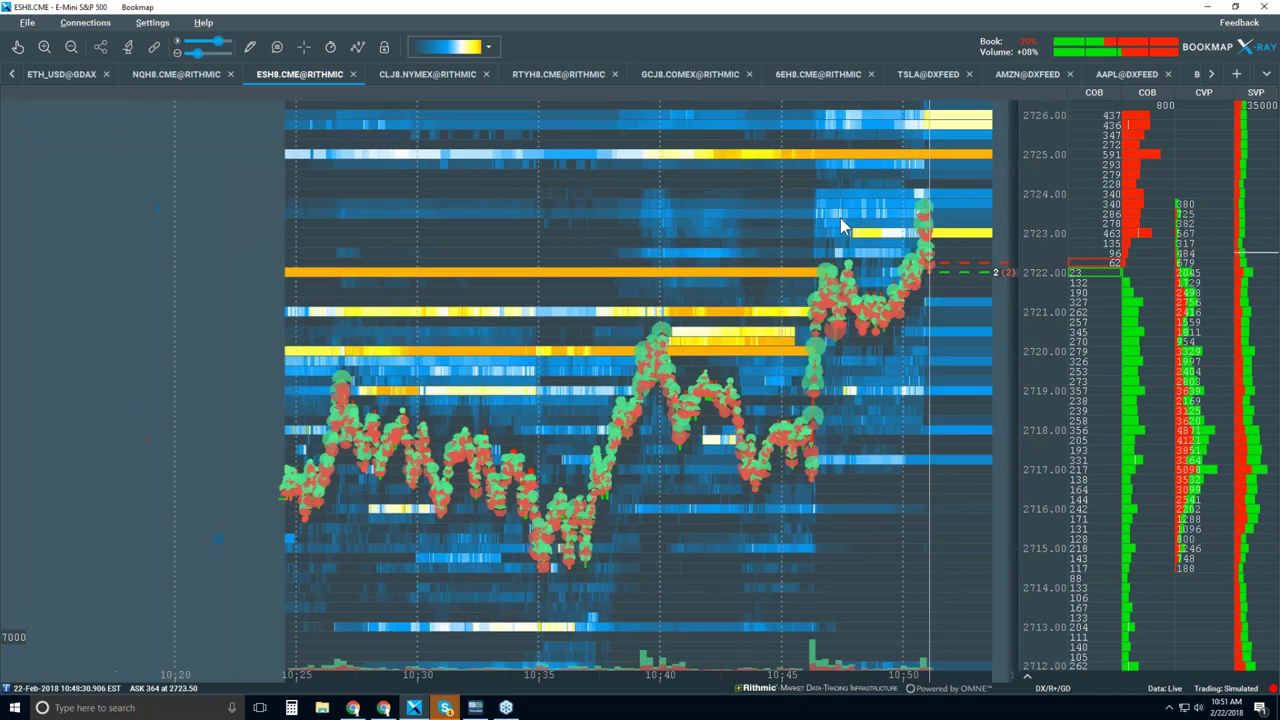
scroll(840, 218, down, 4)
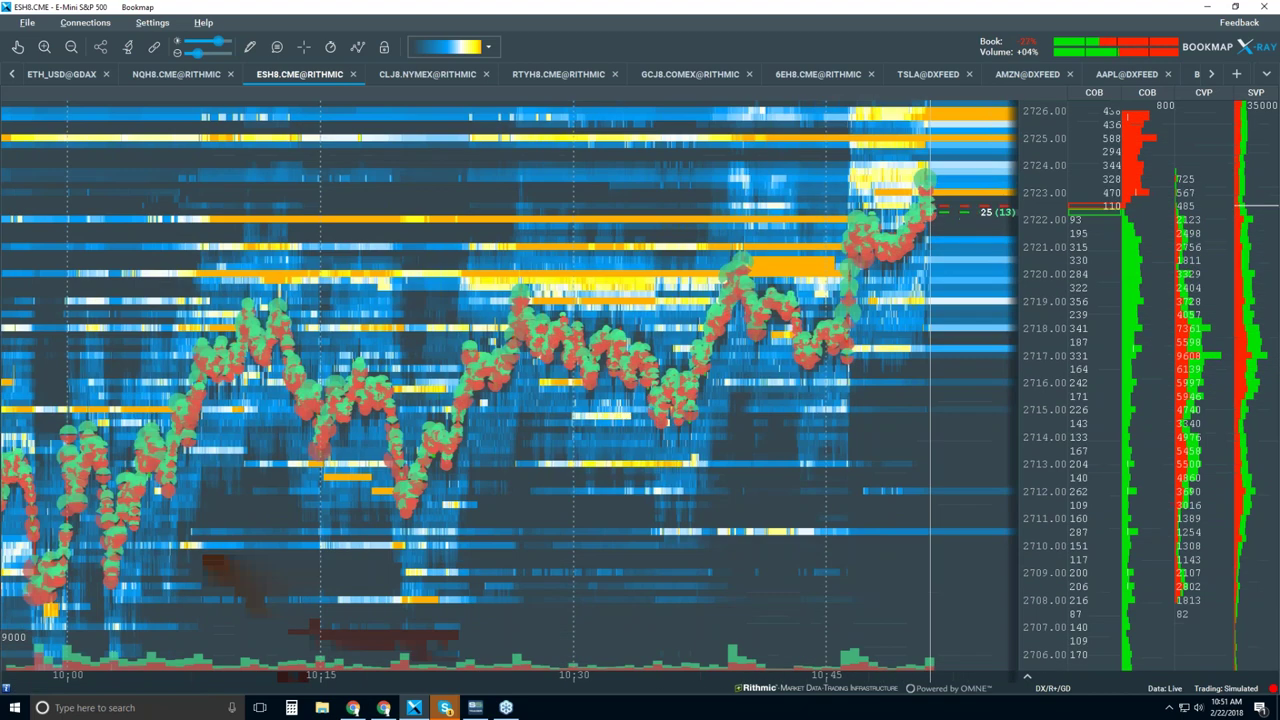
scroll(840, 218, down, 2)
scroll(840, 218, down, 4)
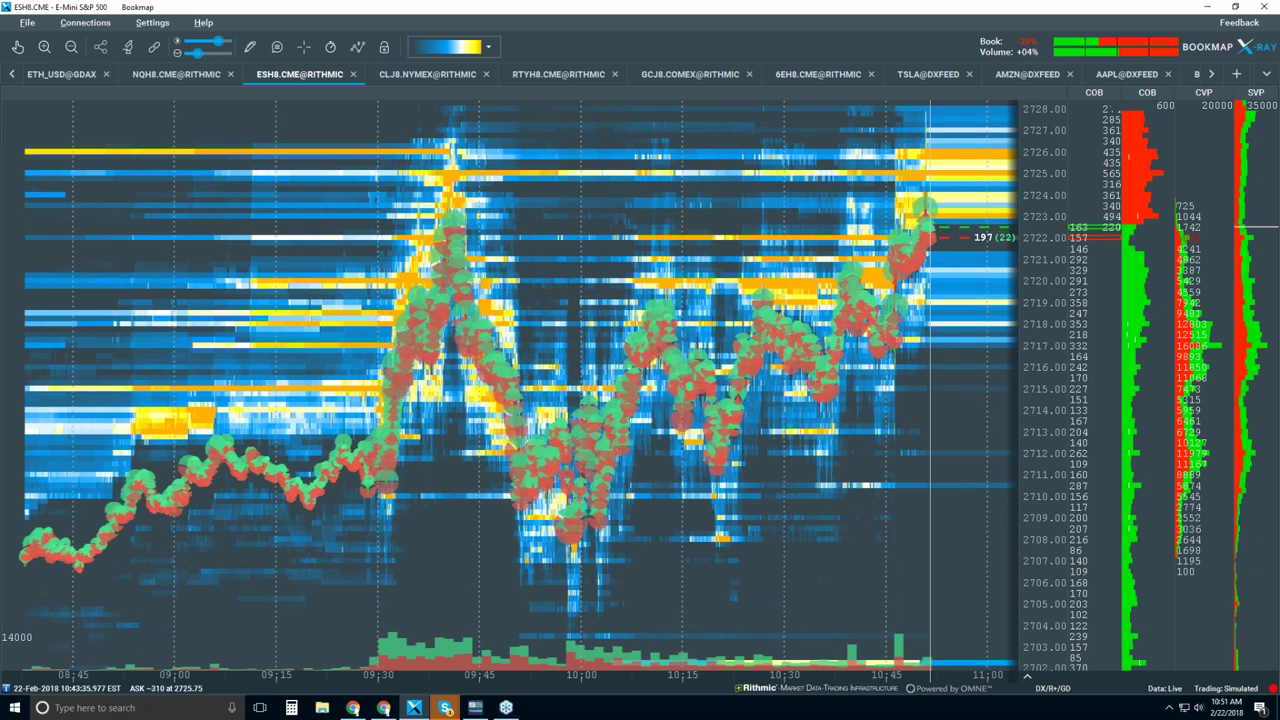
scroll(897, 155, up, 2)
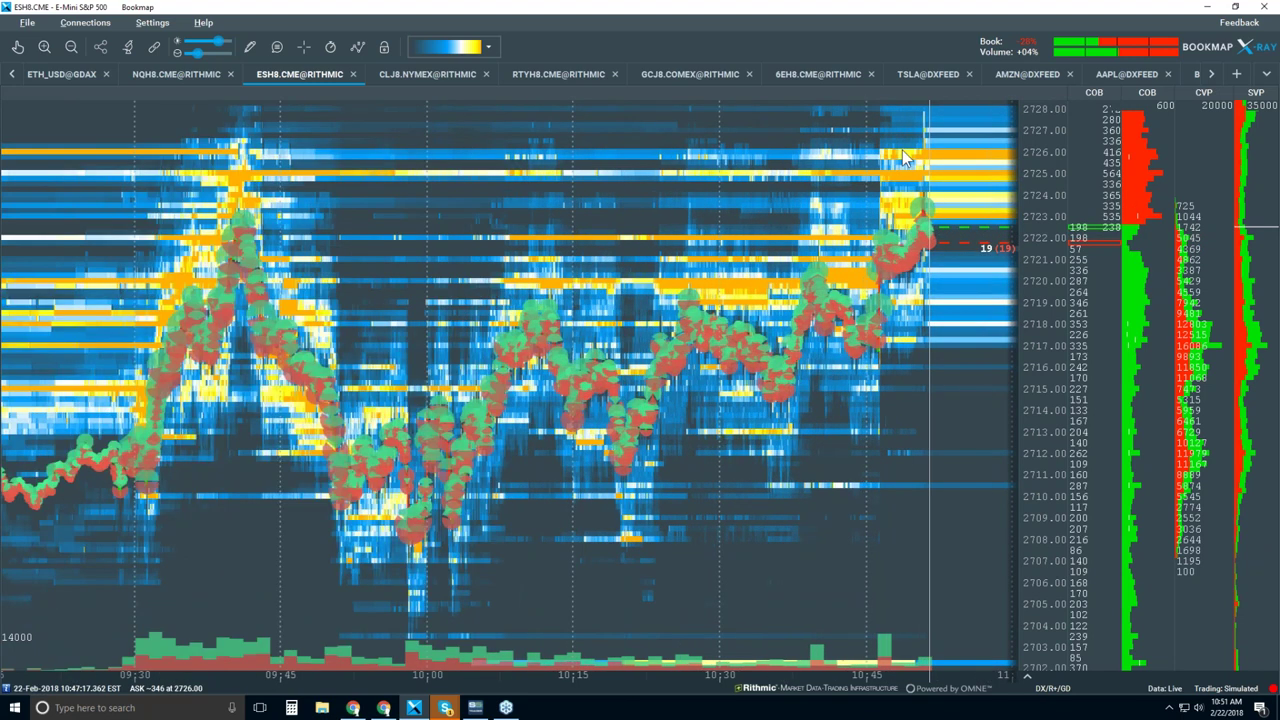
scroll(1052, 167, up, 1)
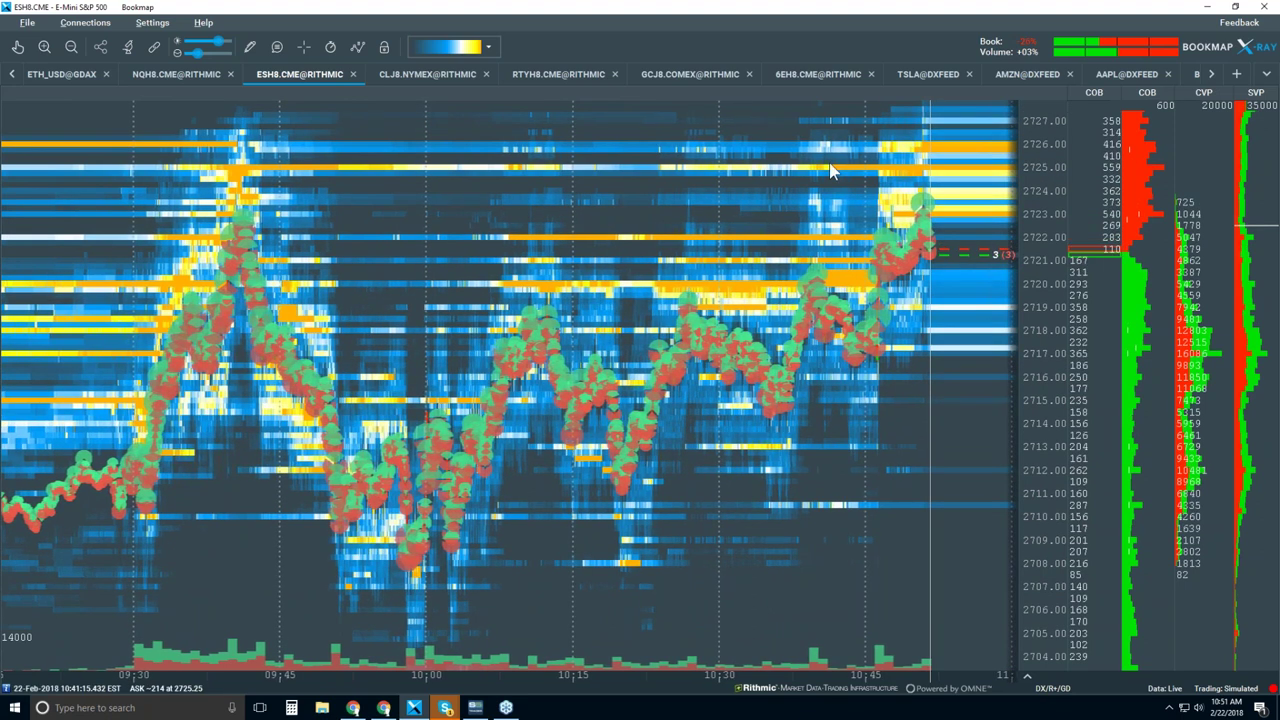
scroll(870, 171, up, 2)
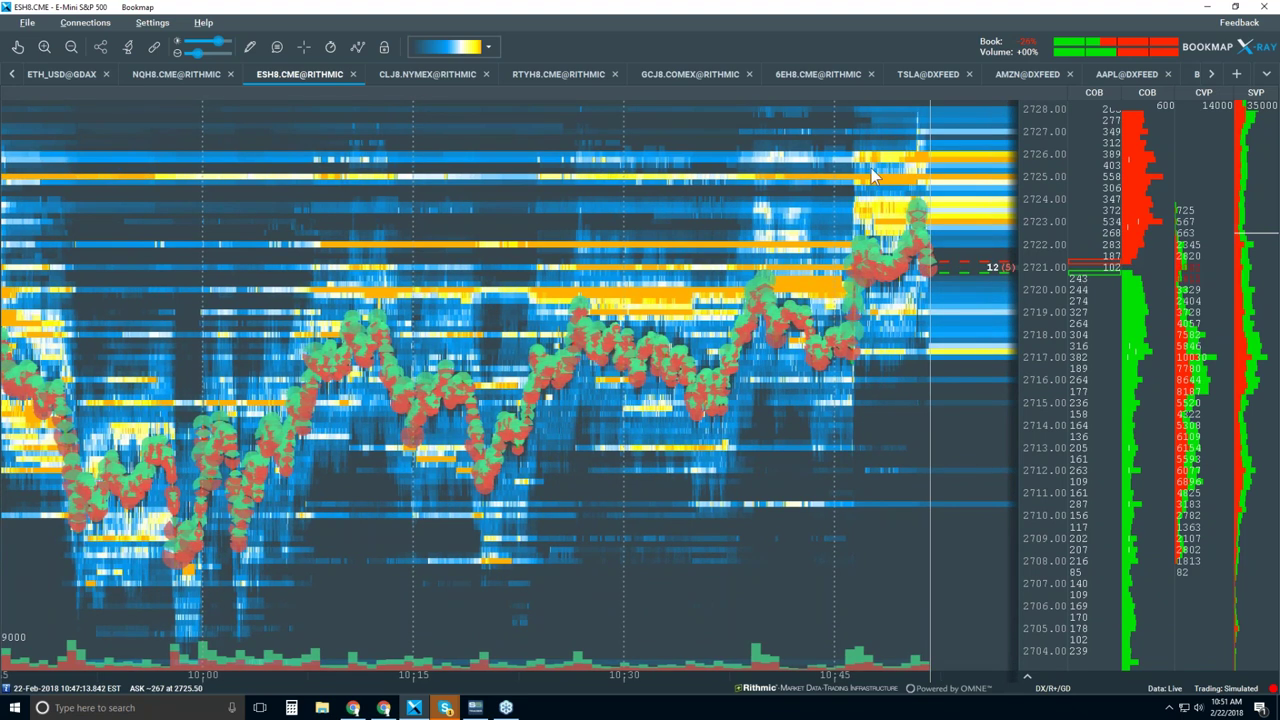
scroll(878, 181, up, 5)
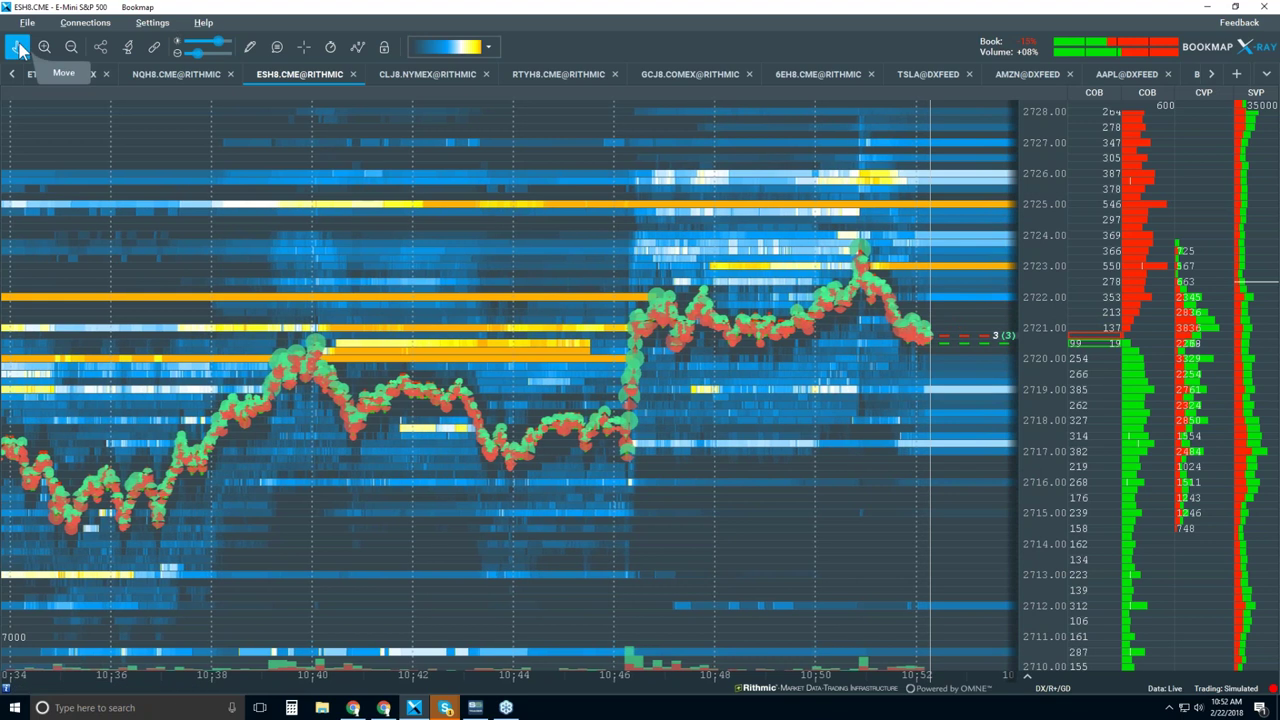
Step: Enable the Move mode and examine the price rise through the 2720.00 liquidity band between 10:46:14 and 10:46:28
click(631, 340)
scroll(631, 340, up, 10)
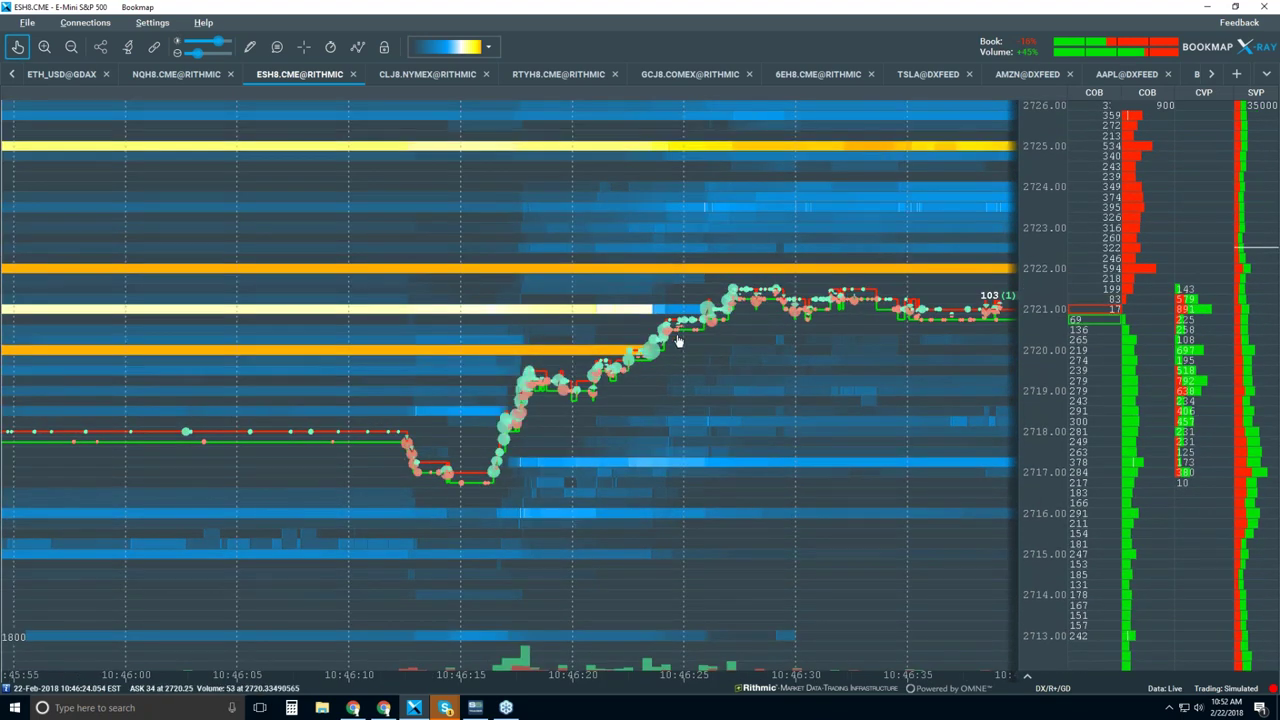
scroll(661, 328, up, 5)
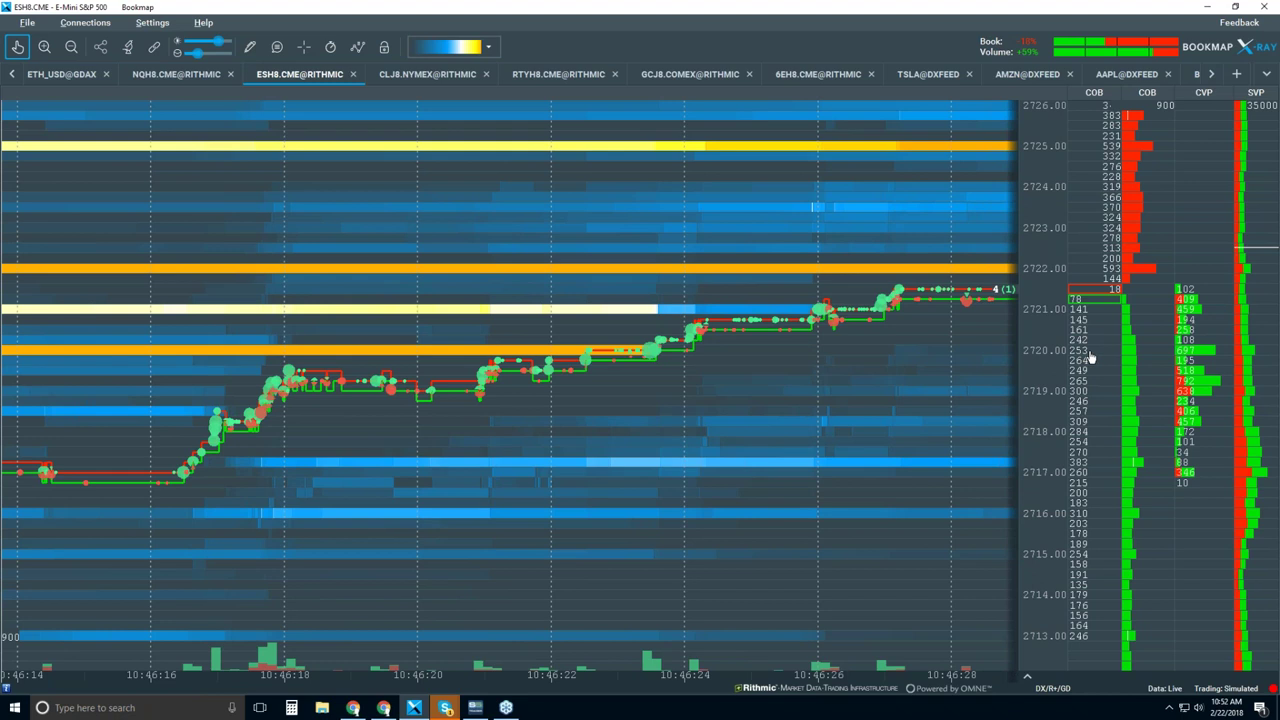
scroll(1055, 372, up, 3)
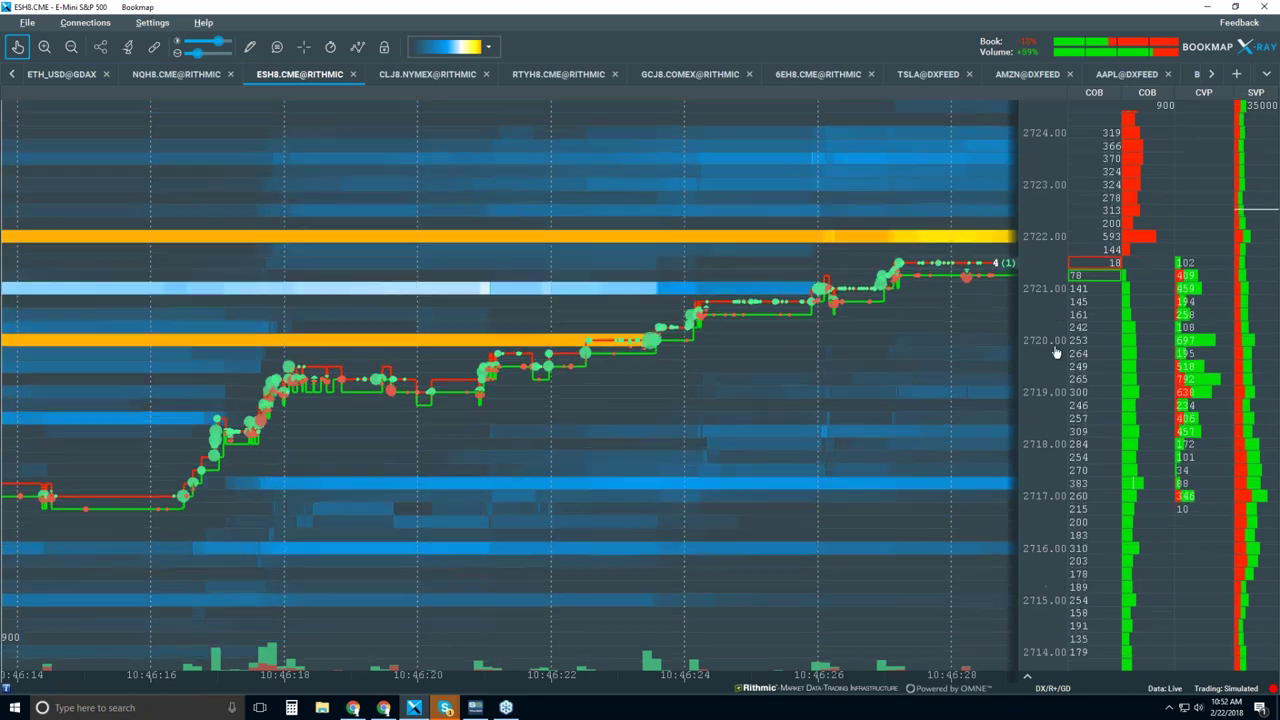
scroll(620, 345, up, 2)
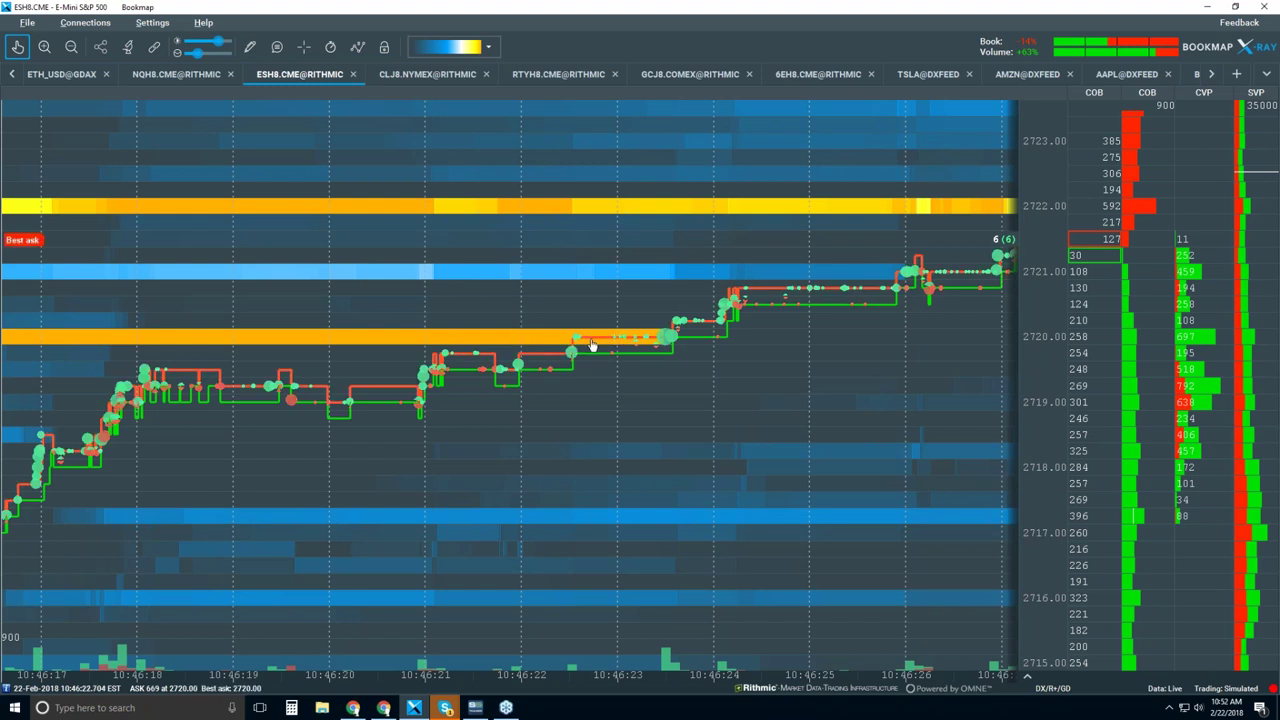
Step: Turn on the data tooltip and inspect the ask liquidity and volume dots at 2721.00 around 10:46:26
click(276, 46)
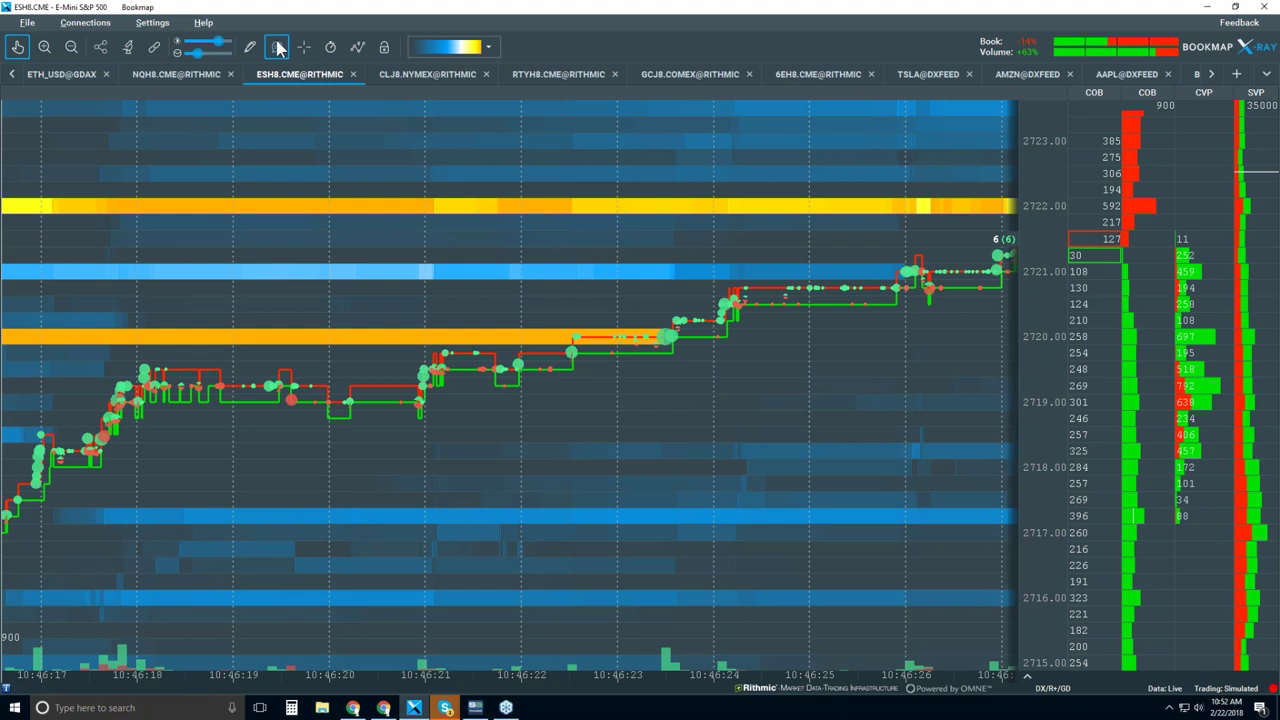
mouse_move(540, 341)
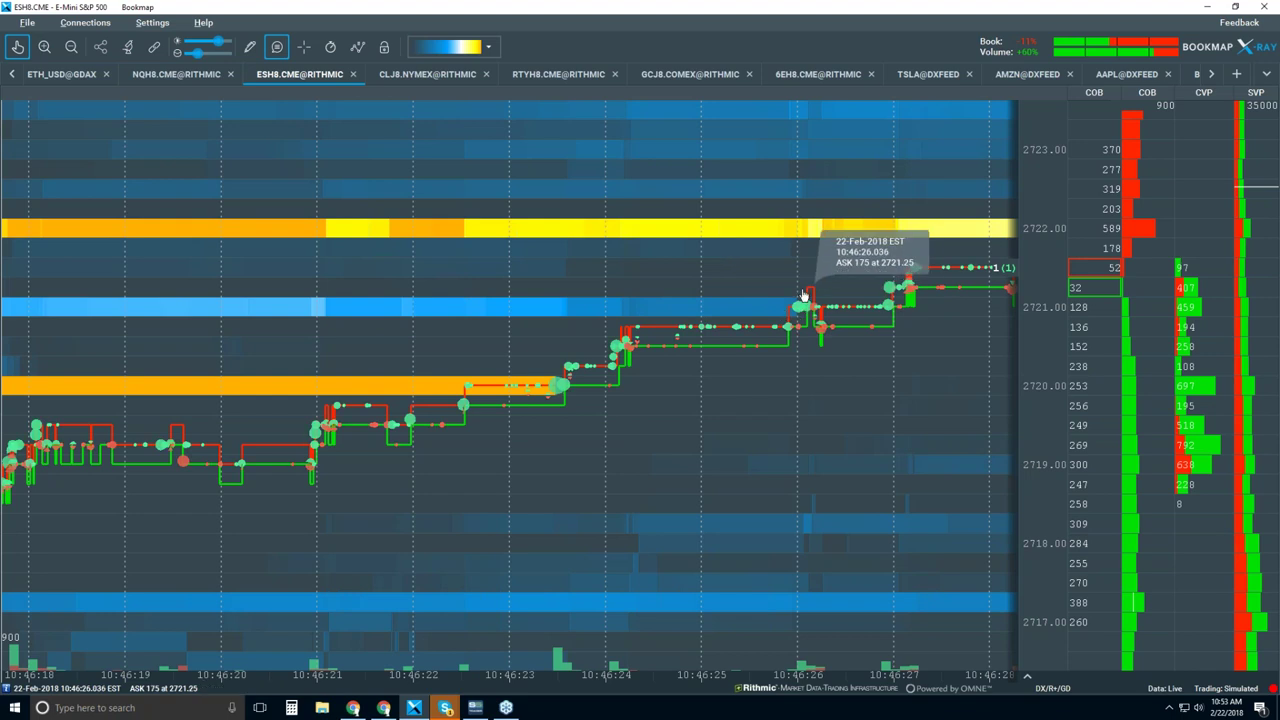
scroll(800, 300, up, 5)
scroll(780, 371, up, 3)
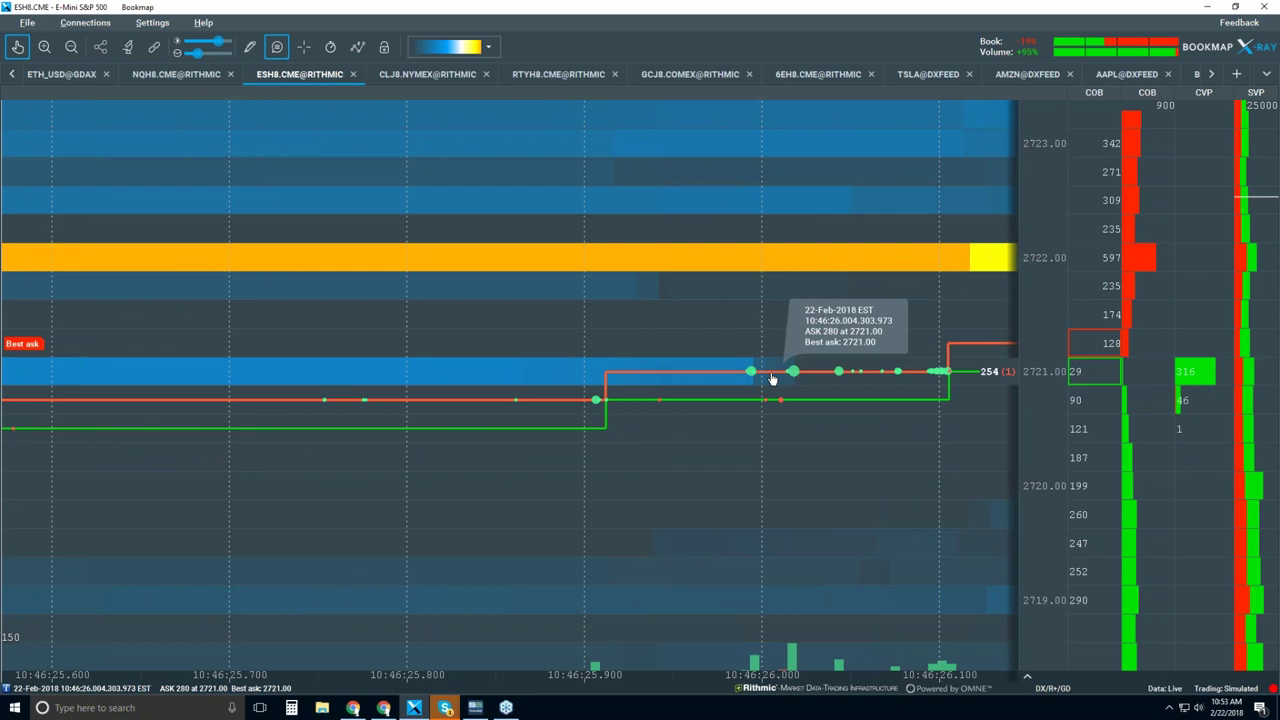
scroll(772, 378, down, 4)
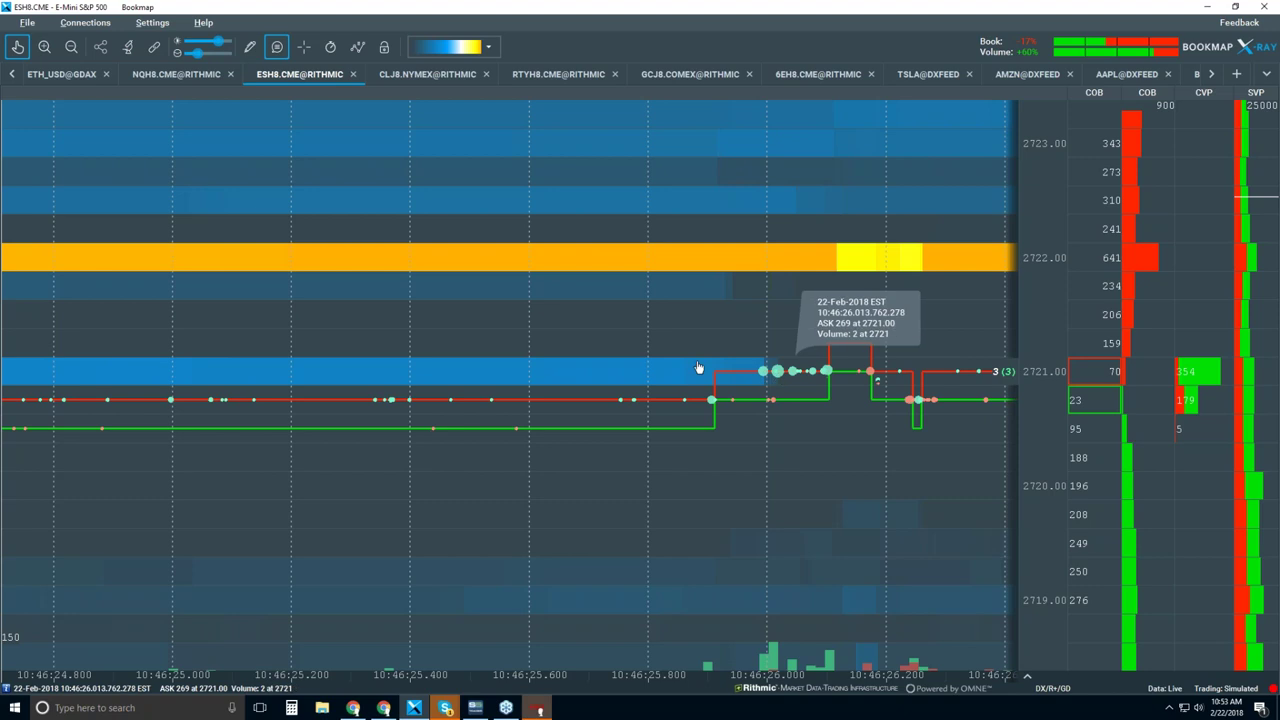
scroll(646, 371, down, 3)
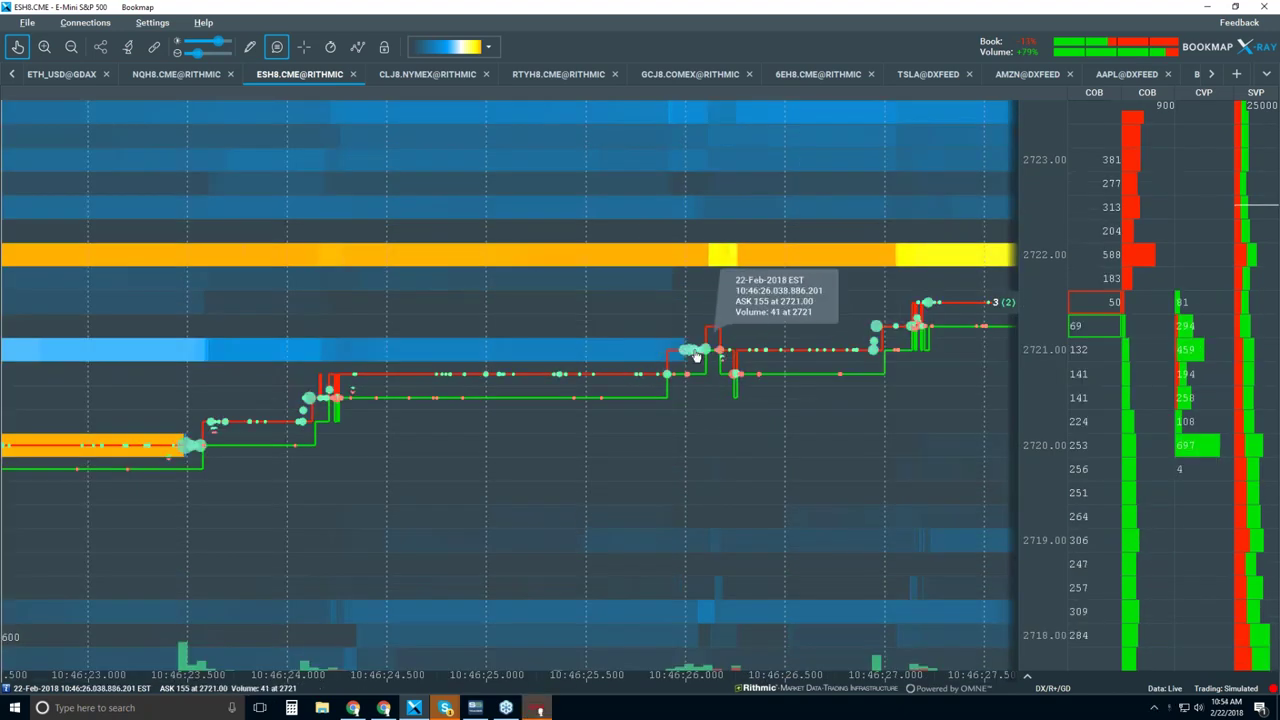
scroll(697, 356, down, 4)
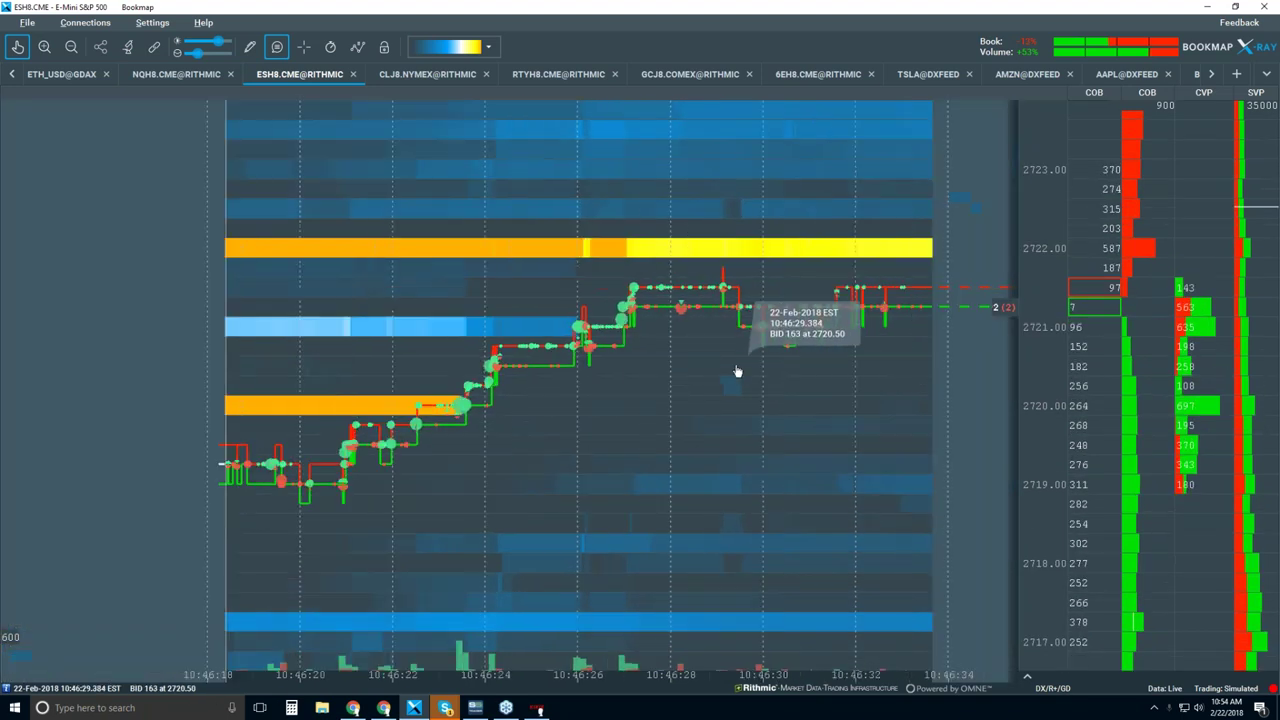
Step: Inspect the volume dots hitting the 2722.00 liquidity band around 10:46:50 and their place in the surrounding two minutes
scroll(700, 350, down, 2)
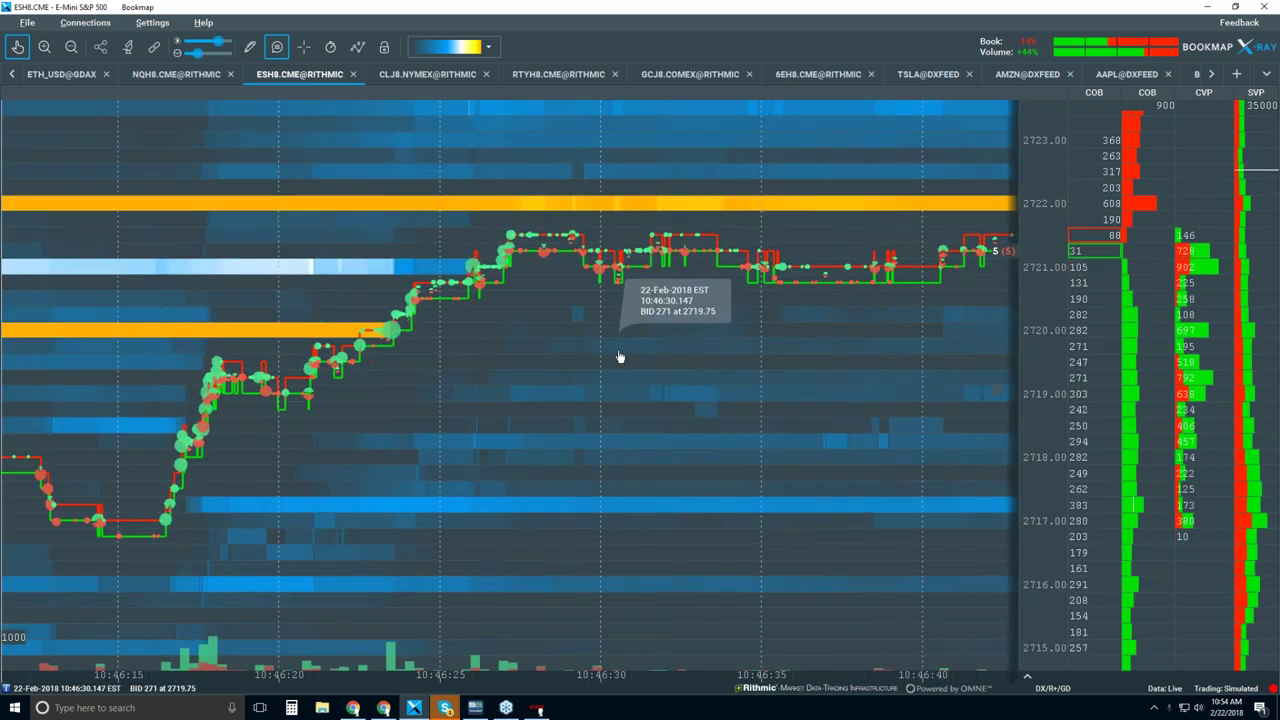
scroll(676, 355, down, 2)
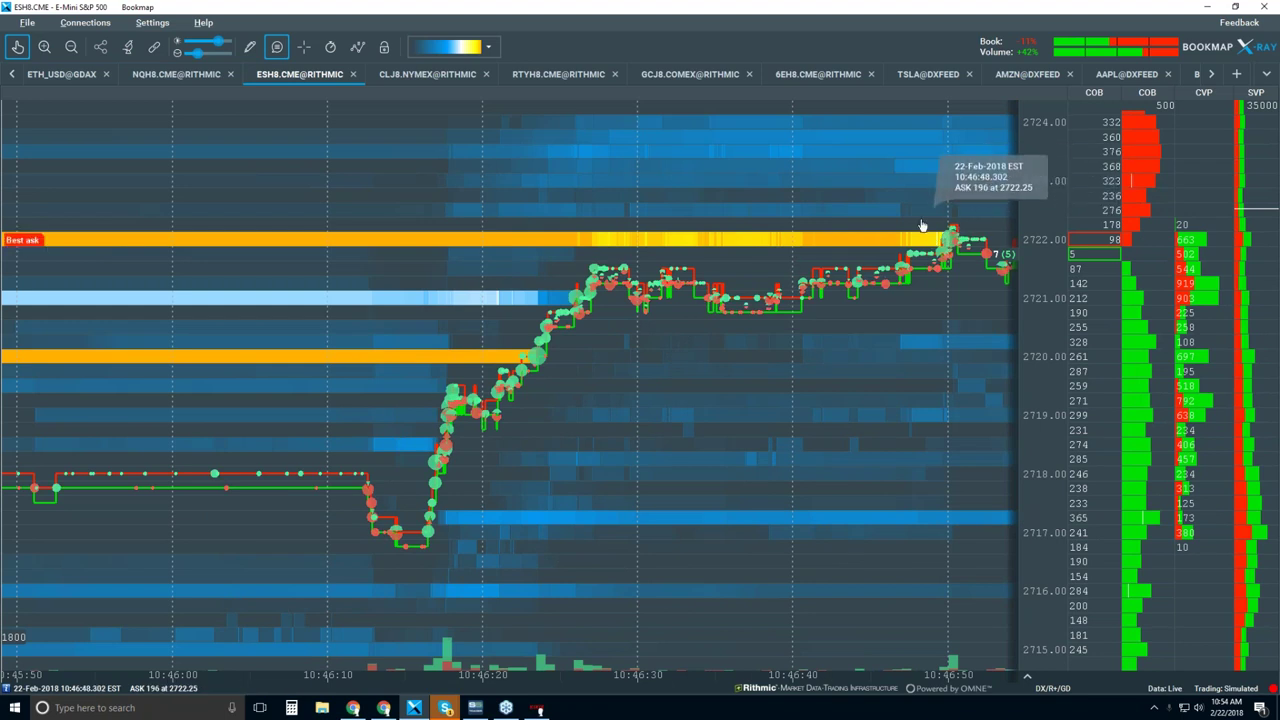
scroll(940, 230, up, 6)
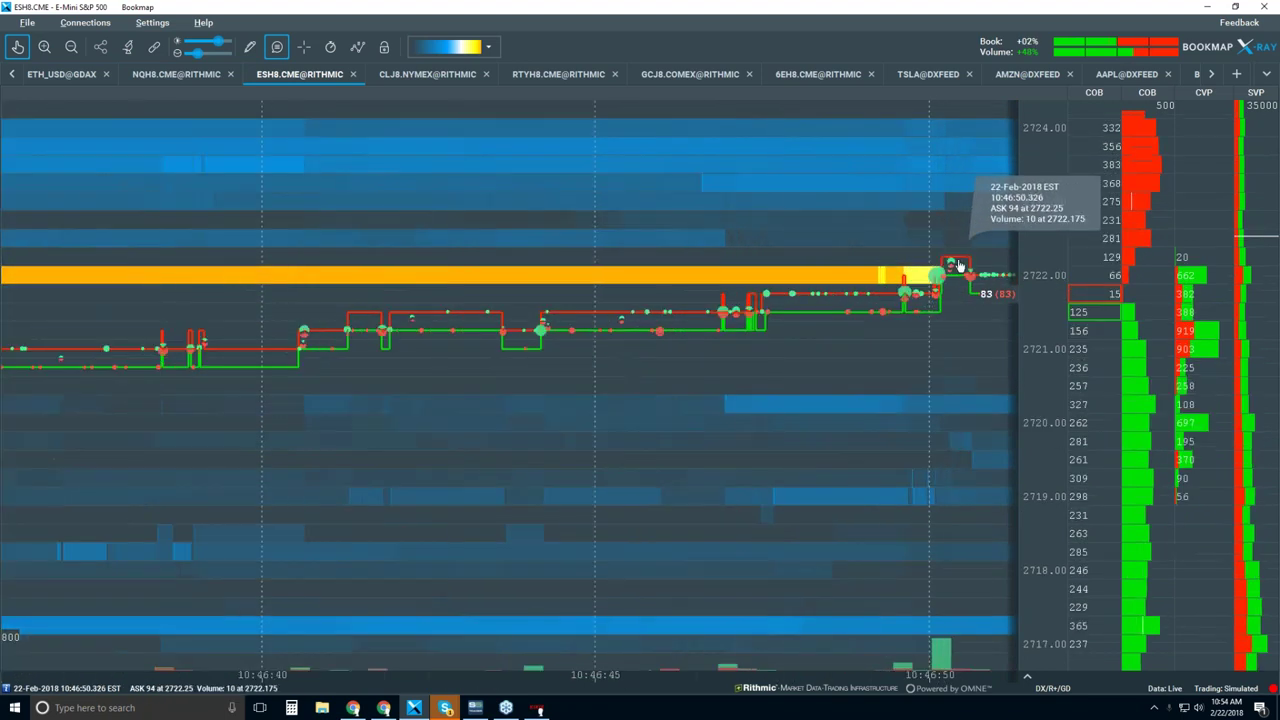
scroll(938, 308, up, 2)
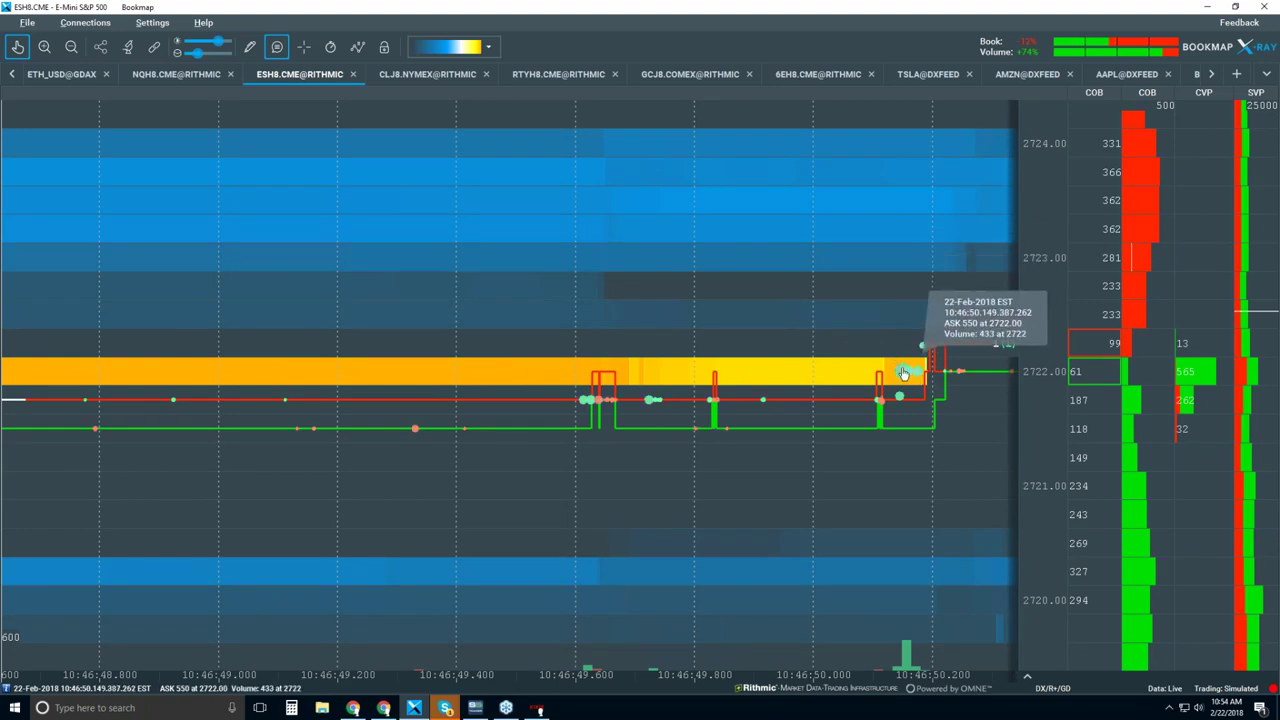
scroll(766, 327, down, 2)
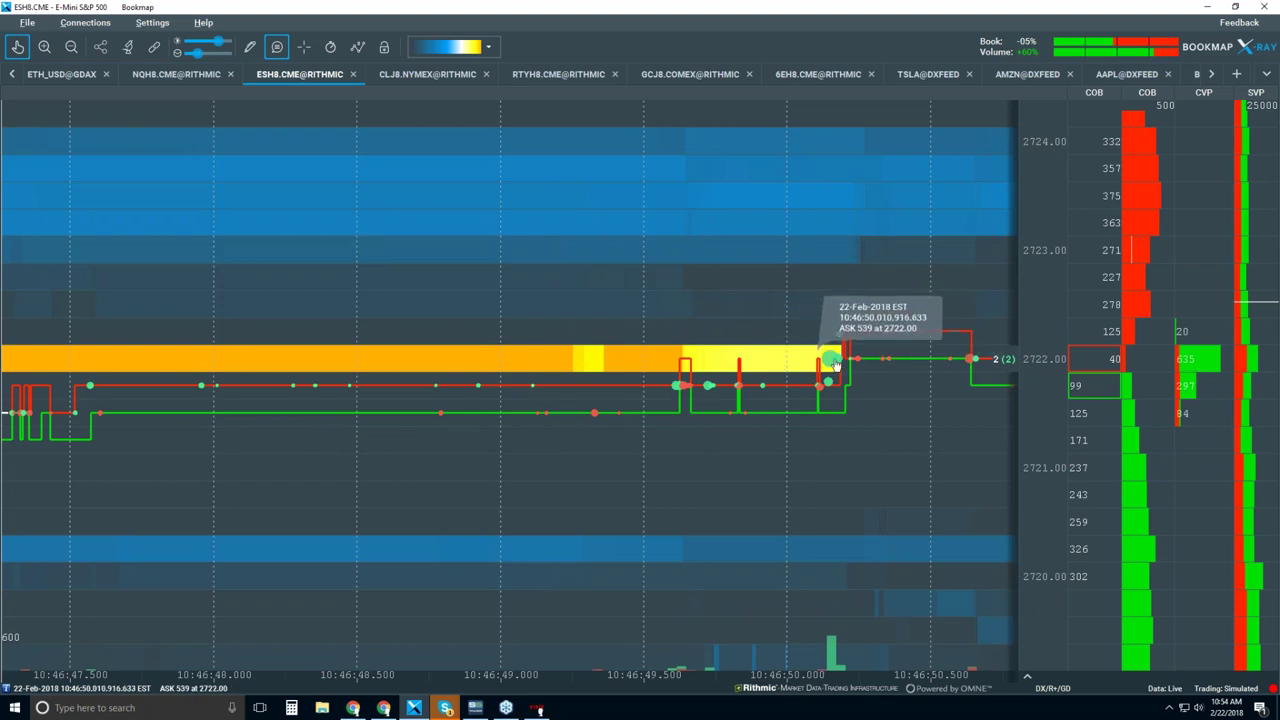
scroll(818, 357, down, 2)
scroll(818, 357, down, 5)
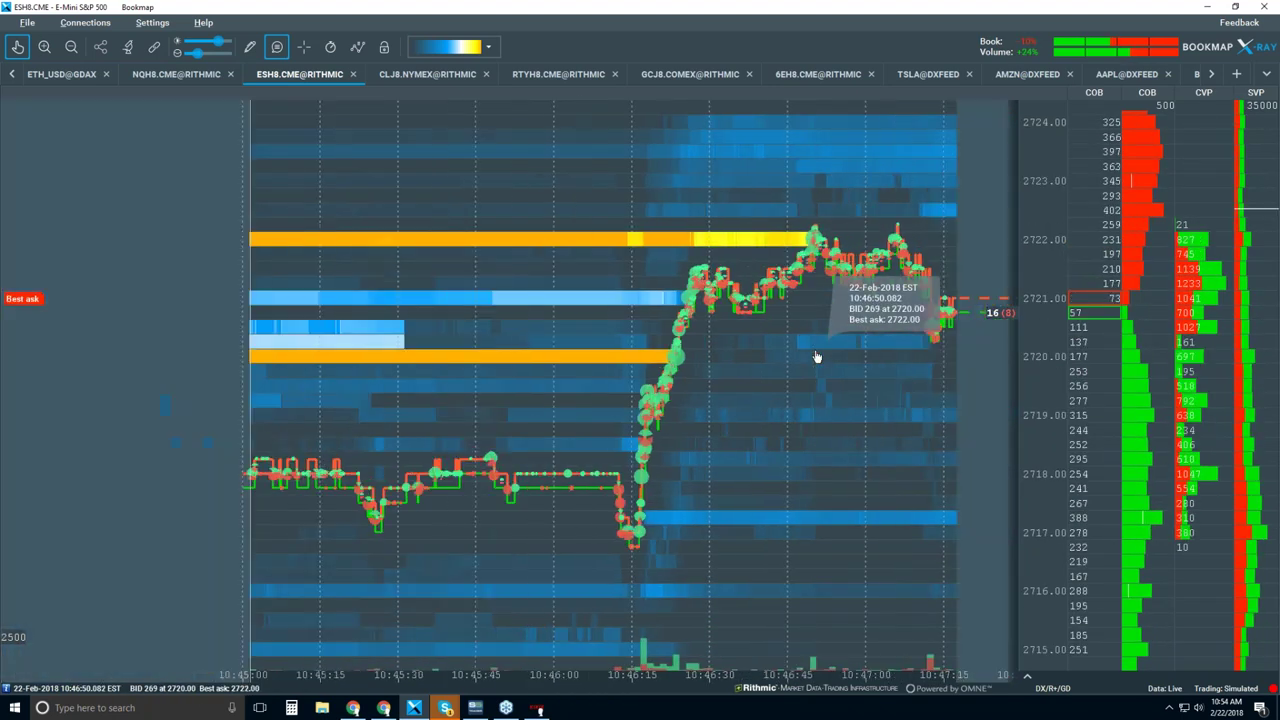
Step: Examine the heatmap bands and best bid/ask lines between 10:49:40 and 10:50:05, near the 2722.00 and 2723.00 levels
scroll(720, 378, down, 2)
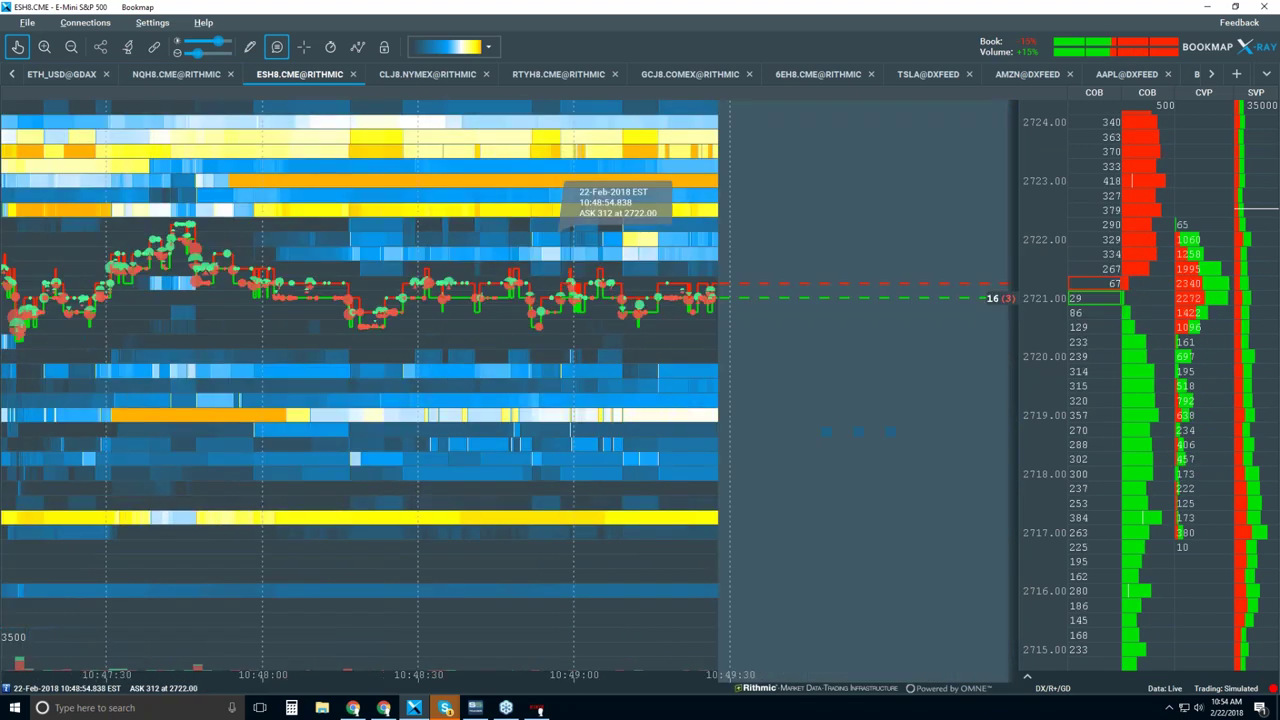
scroll(540, 246, up, 3)
scroll(909, 318, up, 3)
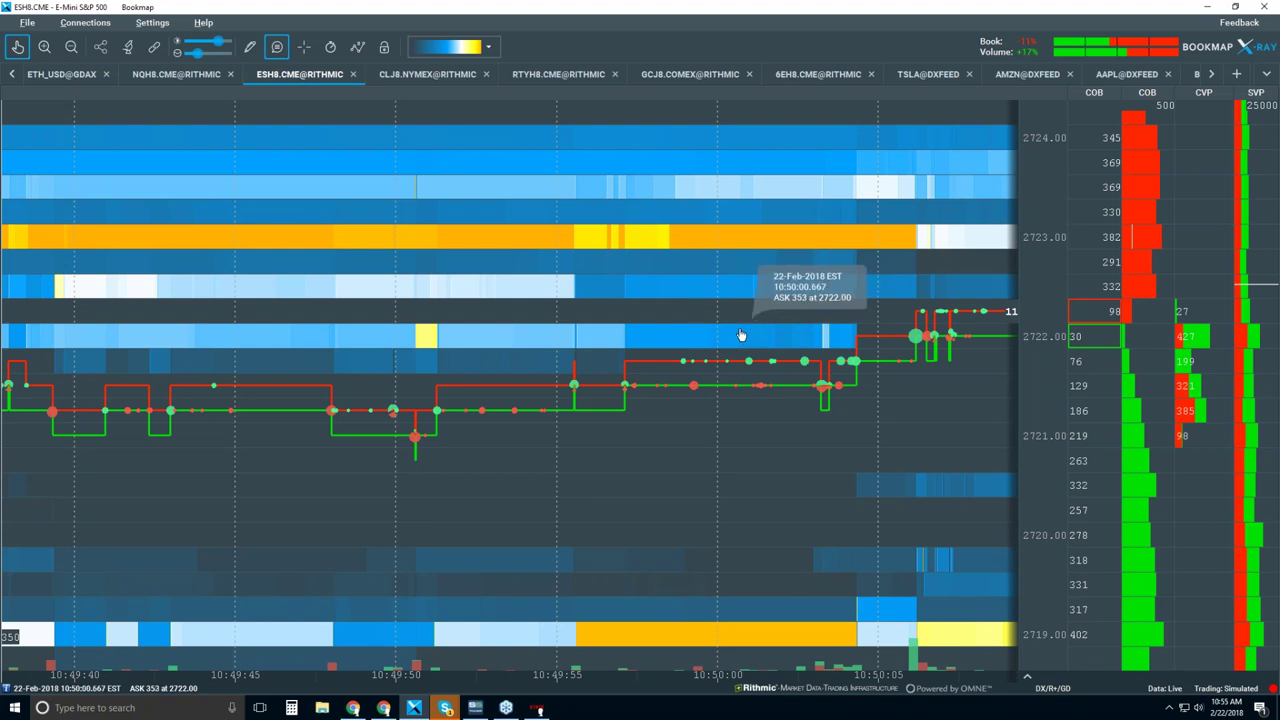
Step: Examine the wider price action from 10:35 to 10:55 against the liquidity bands at 2722.00, 2723.00 and 2725.00
scroll(737, 335, down, 4)
scroll(705, 345, down, 3)
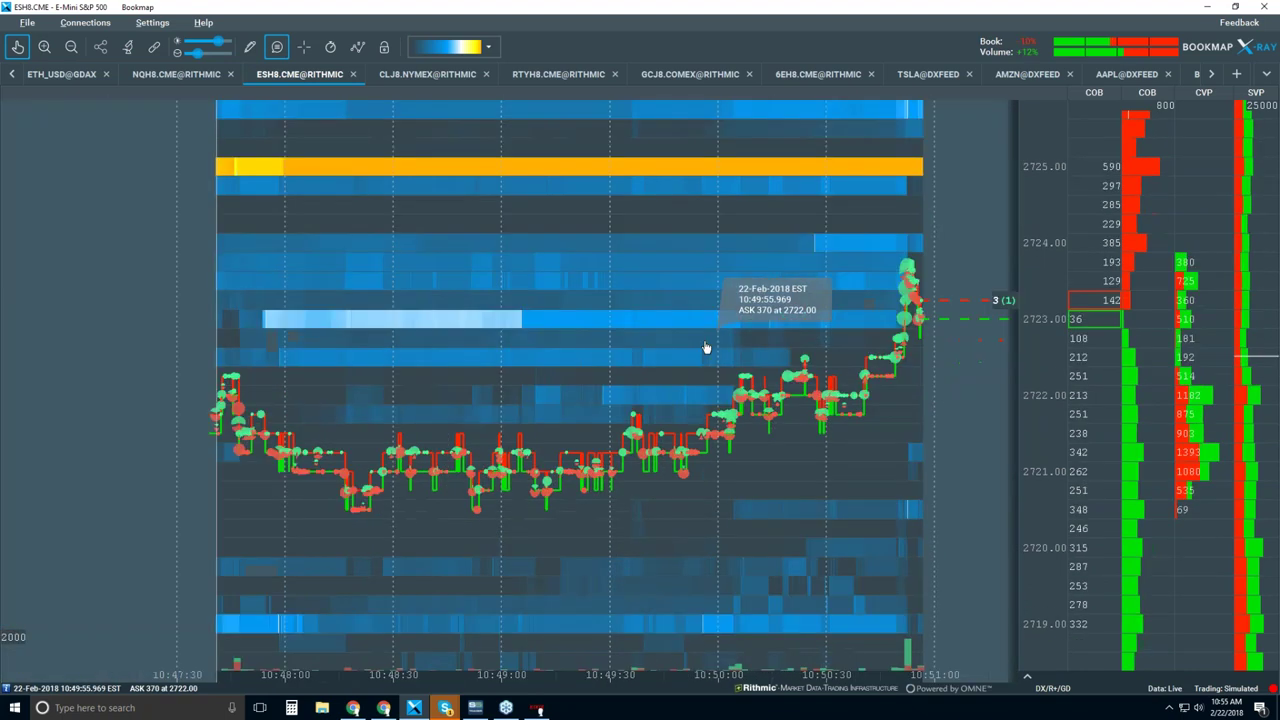
scroll(778, 268, down, 2)
scroll(778, 268, down, 2)
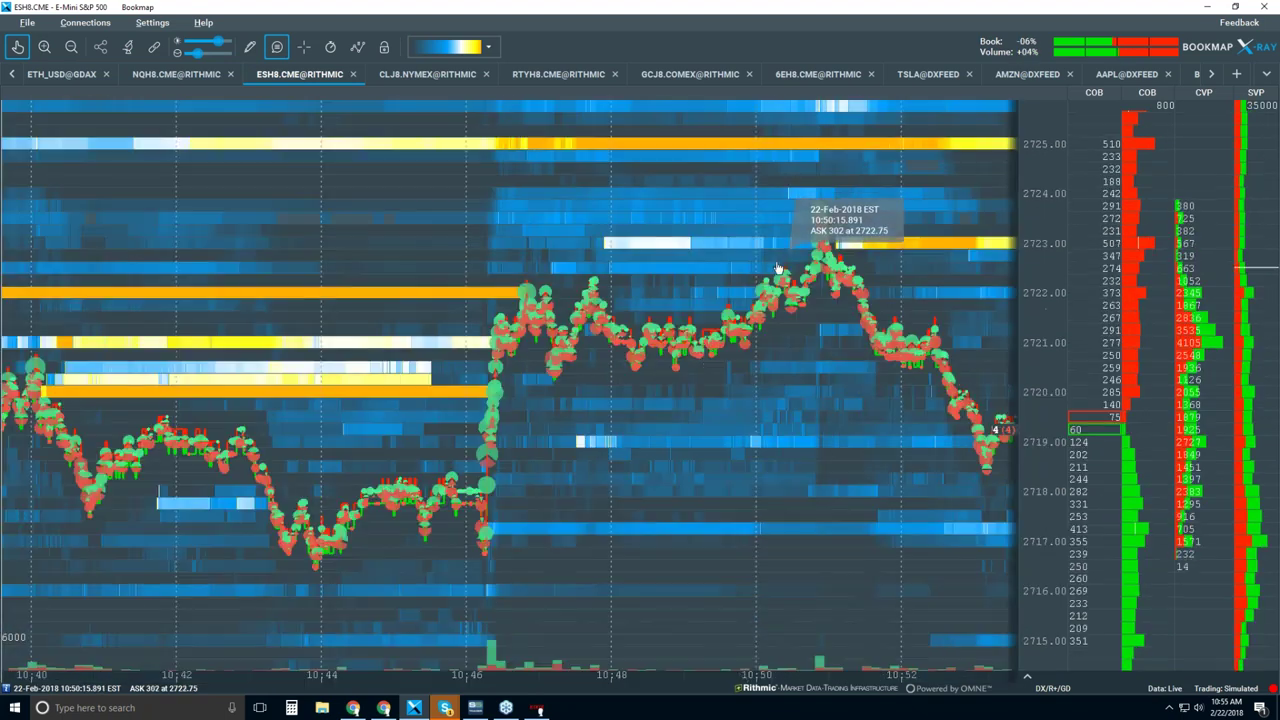
drag(780, 268, 680, 271)
scroll(680, 271, down, 3)
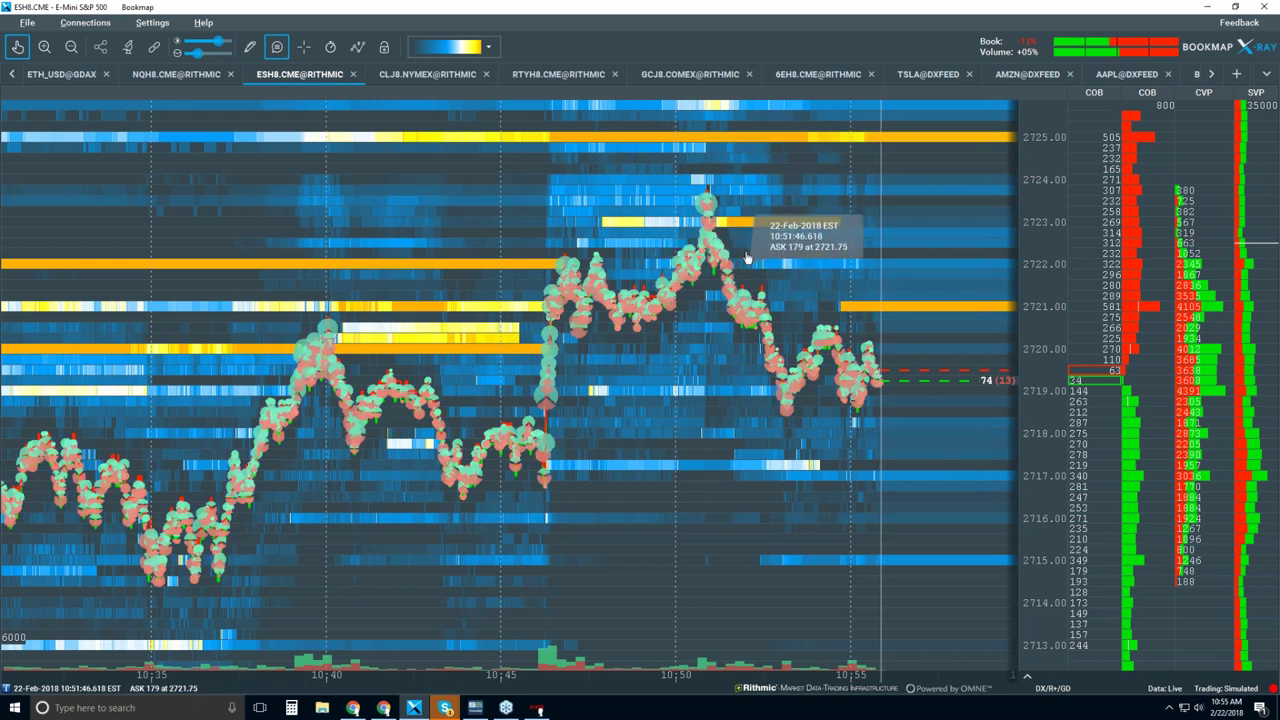
Step: Inspect the liquidity between 2720.00 and 2723.00 before and after the 10:46 price rise, including the 2723.00 and 2721.00 bands around 10:54
scroll(750, 250, down, 2)
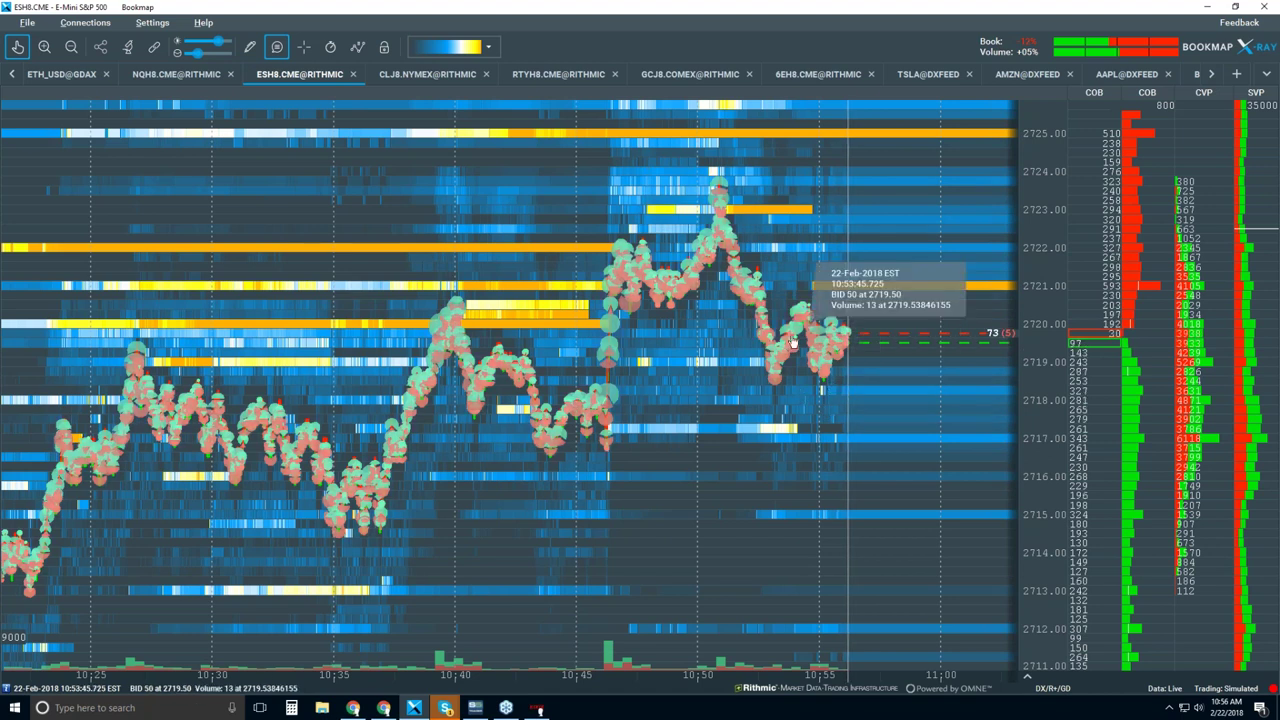
scroll(800, 330, up, 2)
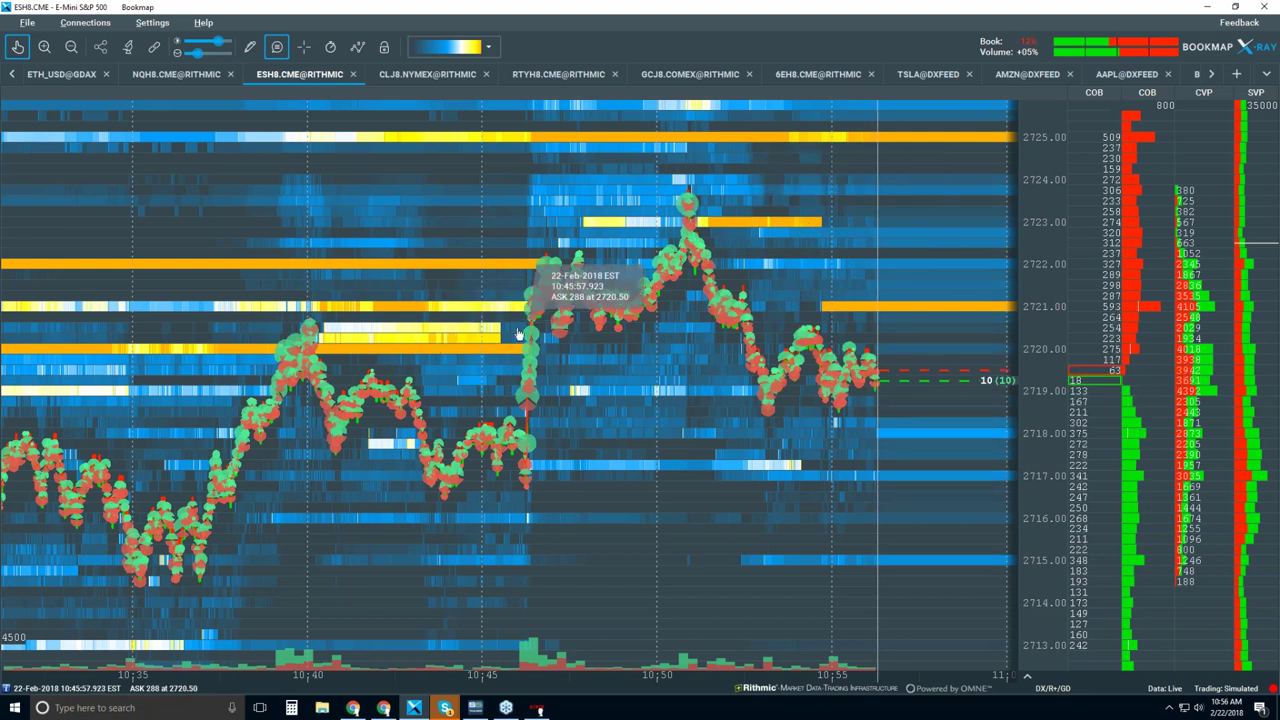
scroll(518, 333, down, 2)
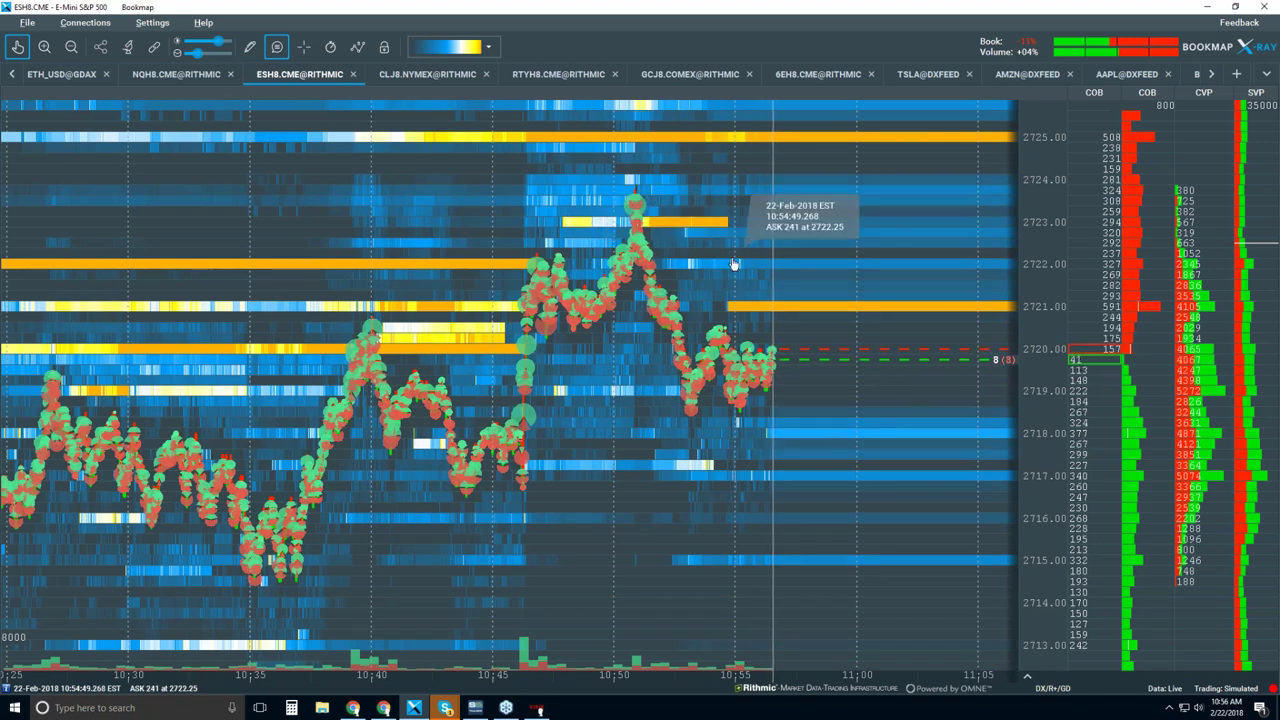
scroll(718, 258, down, 2)
scroll(716, 217, up, 2)
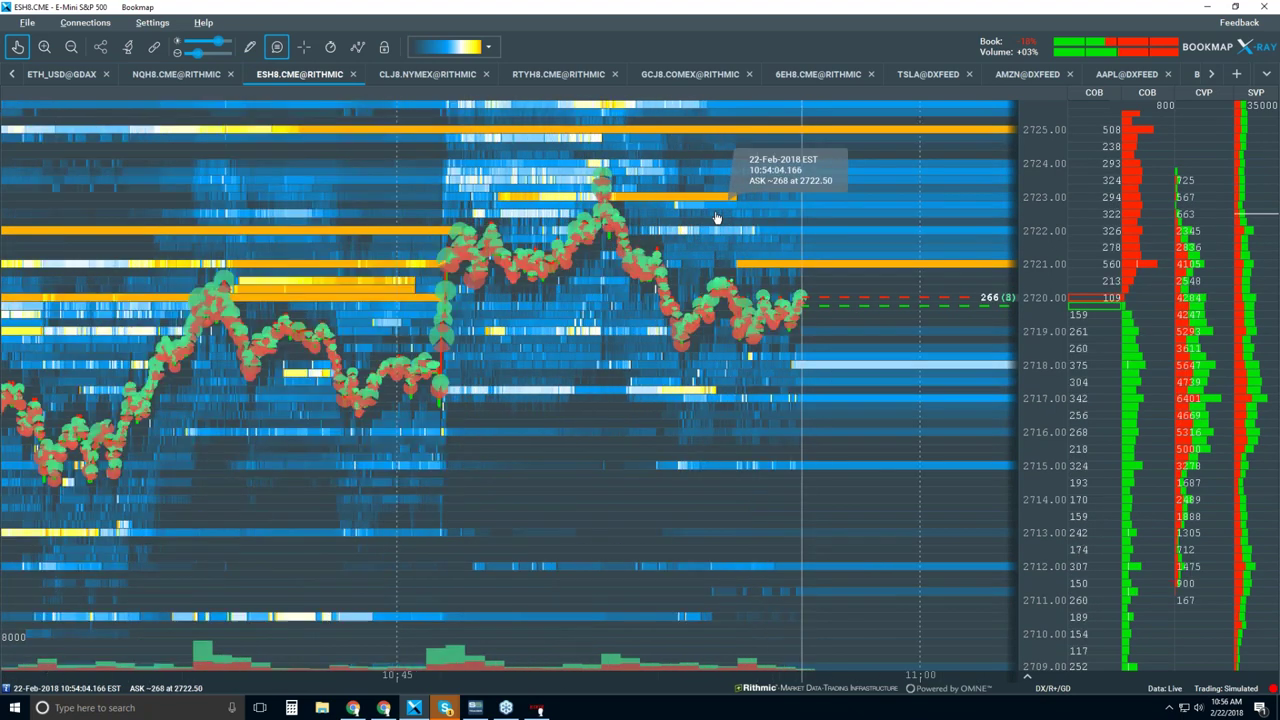
scroll(716, 217, up, 1)
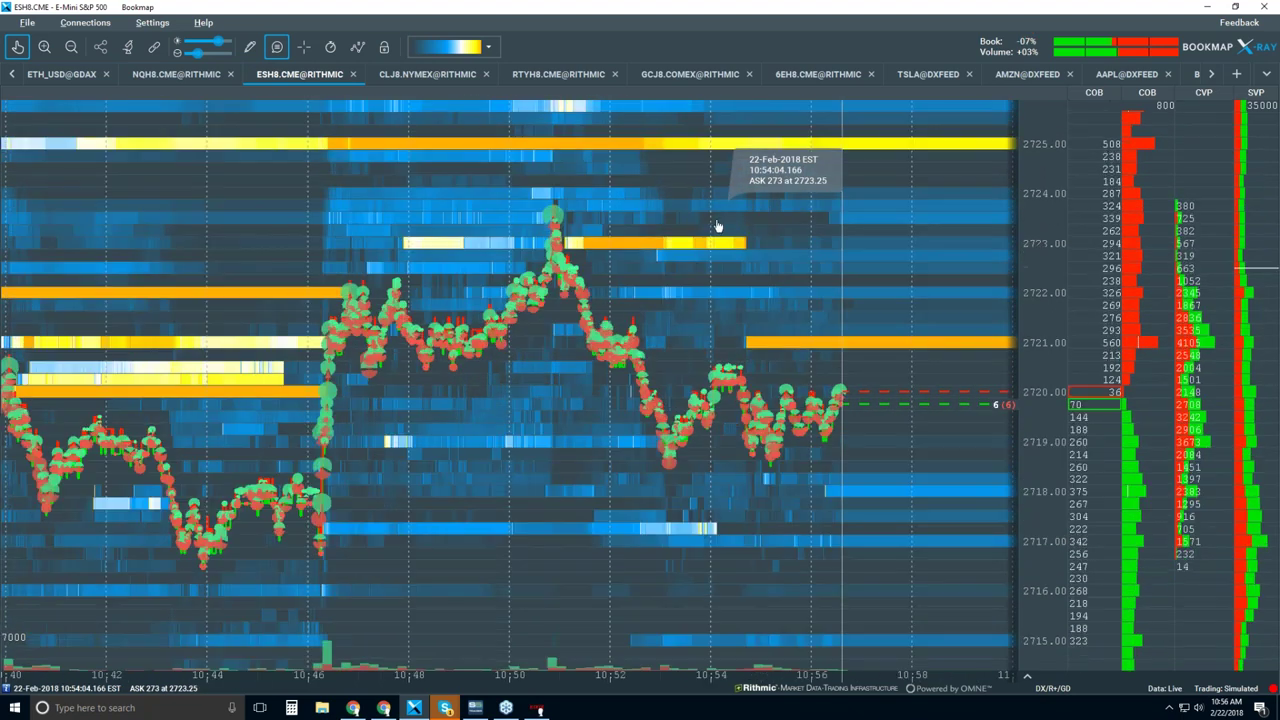
Step: Turn on the crosshair and compare current price and liquidity levels with the session's history back to 09:15
click(305, 48)
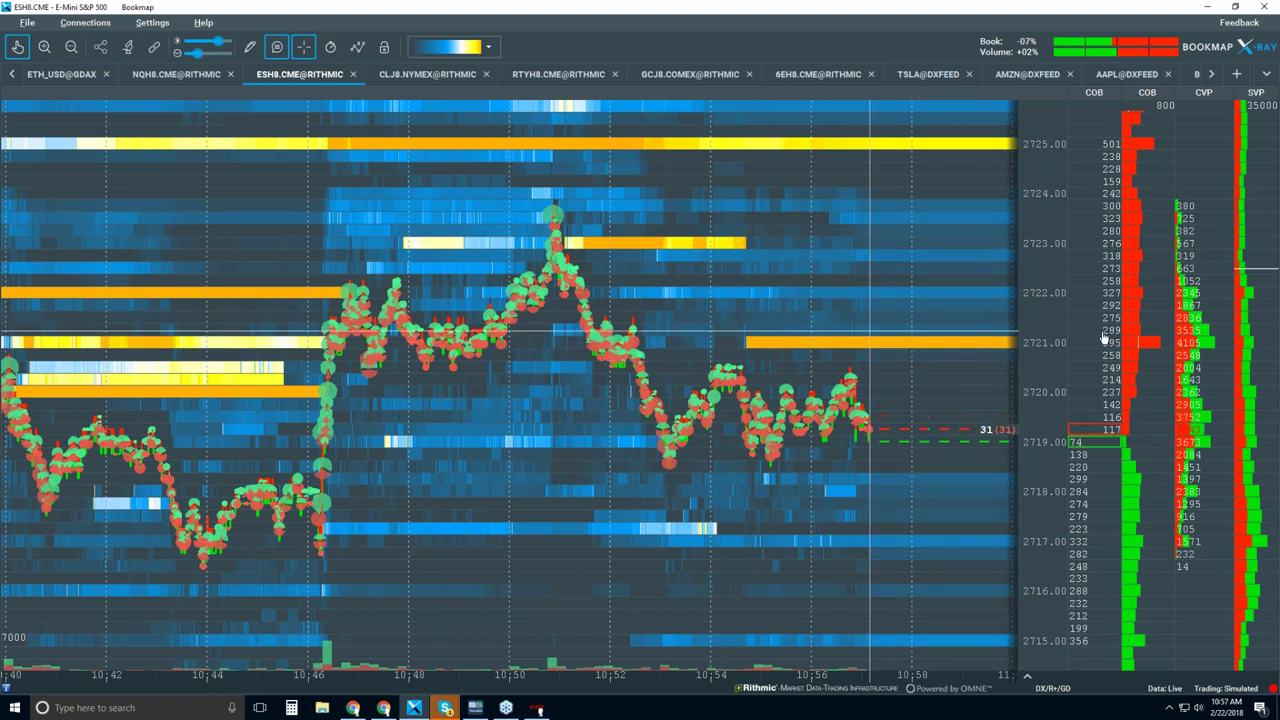
scroll(830, 280, down, 2)
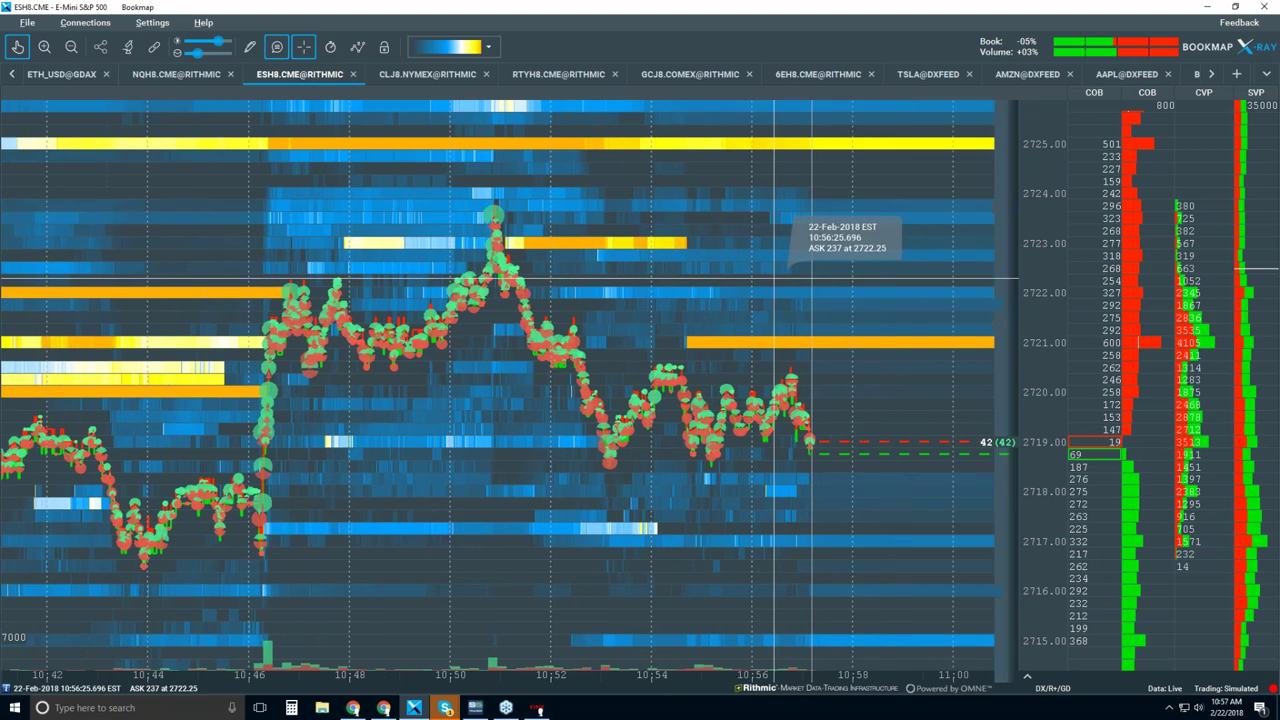
scroll(760, 350, down, 3)
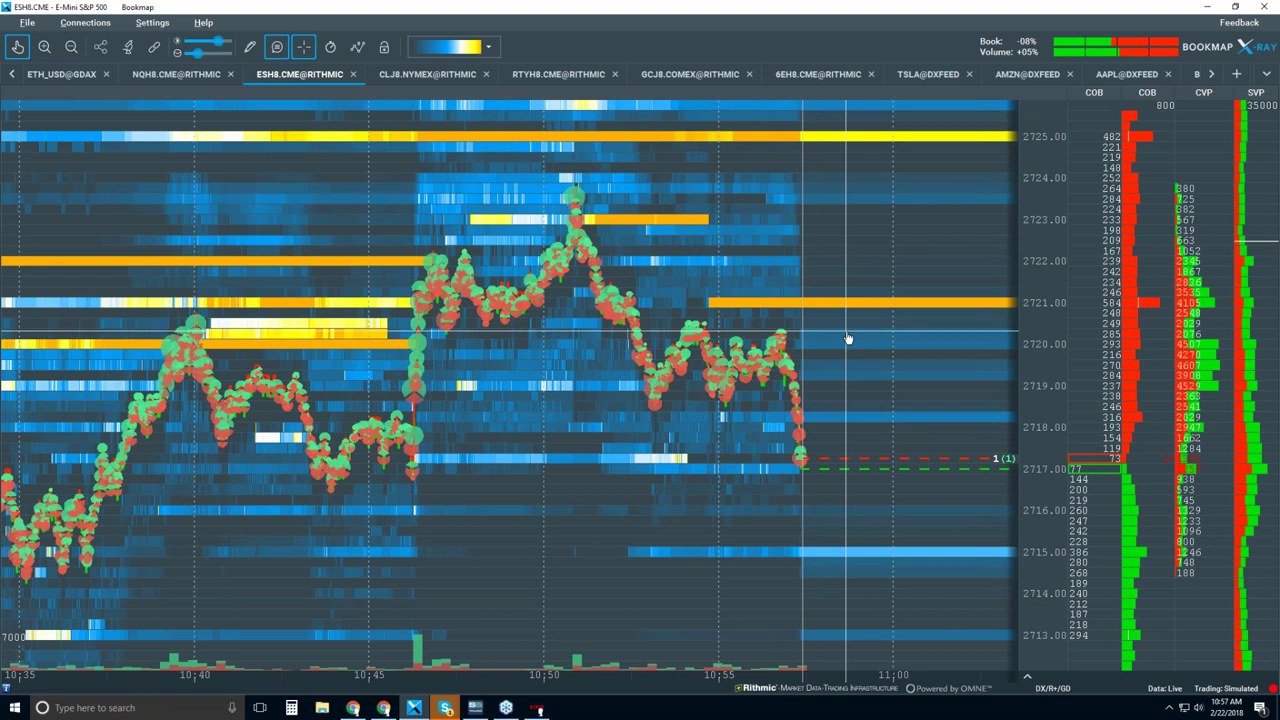
scroll(847, 345, down, 5)
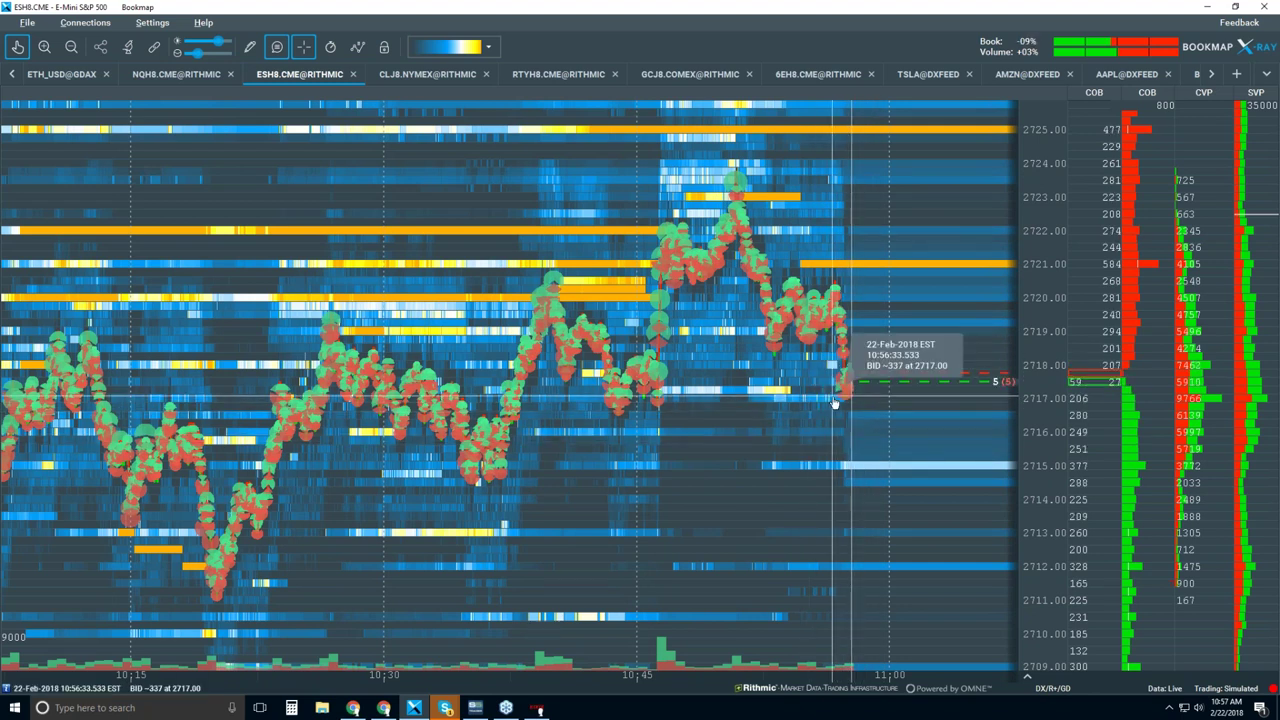
scroll(845, 395, down, 3)
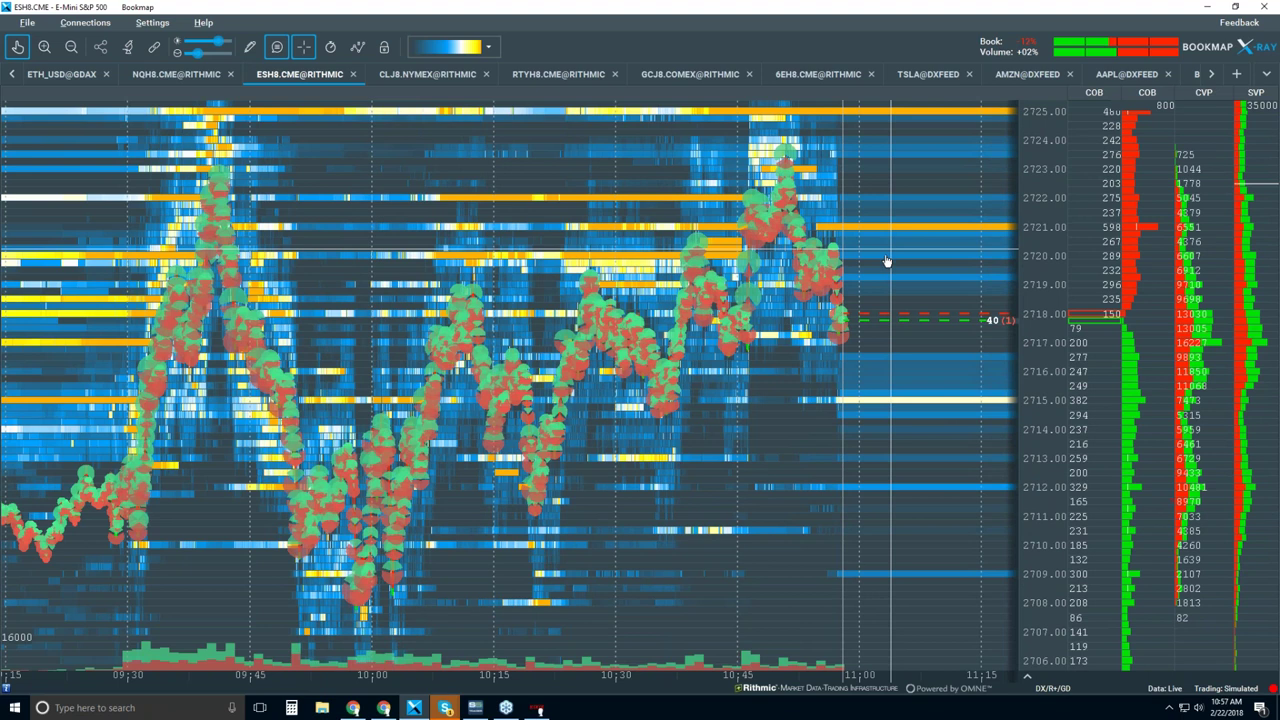
scroll(886, 262, up, 3)
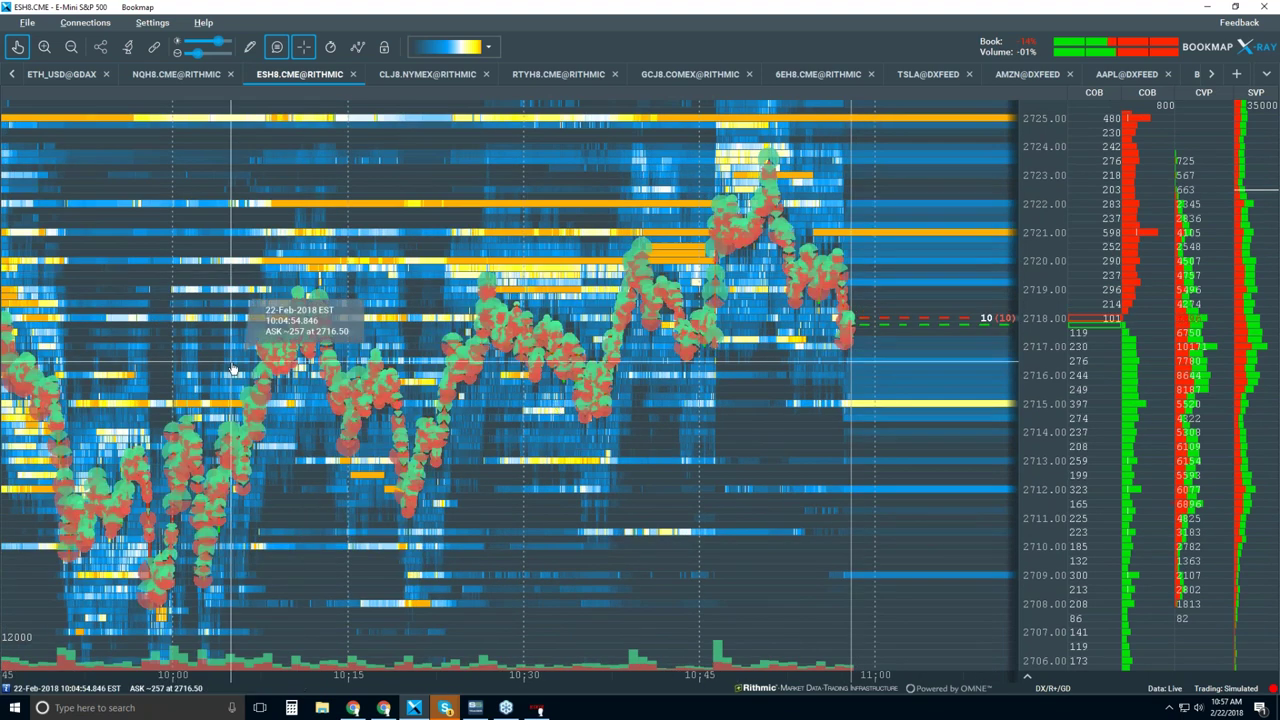
Step: Draw two rays framing the uptrend, one from the low near 2708.00 at 09:59 and one from the high near 2719.00 at 10:10
click(250, 47)
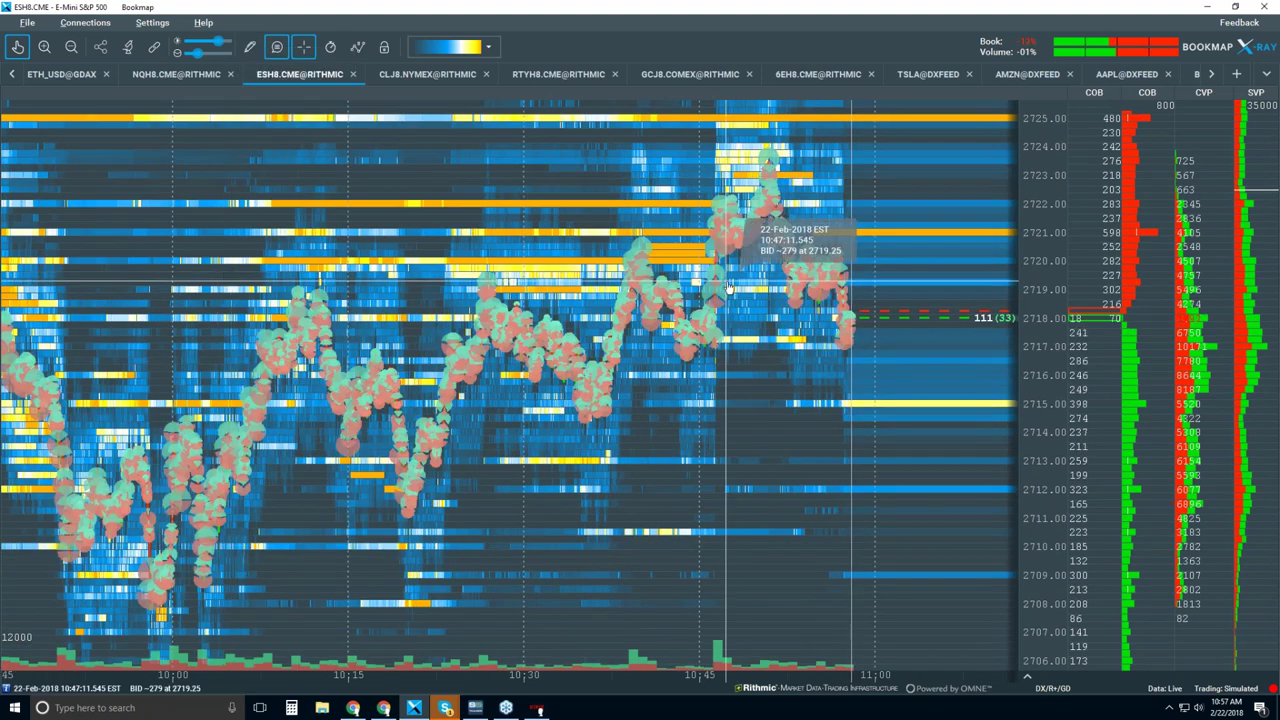
click(252, 47)
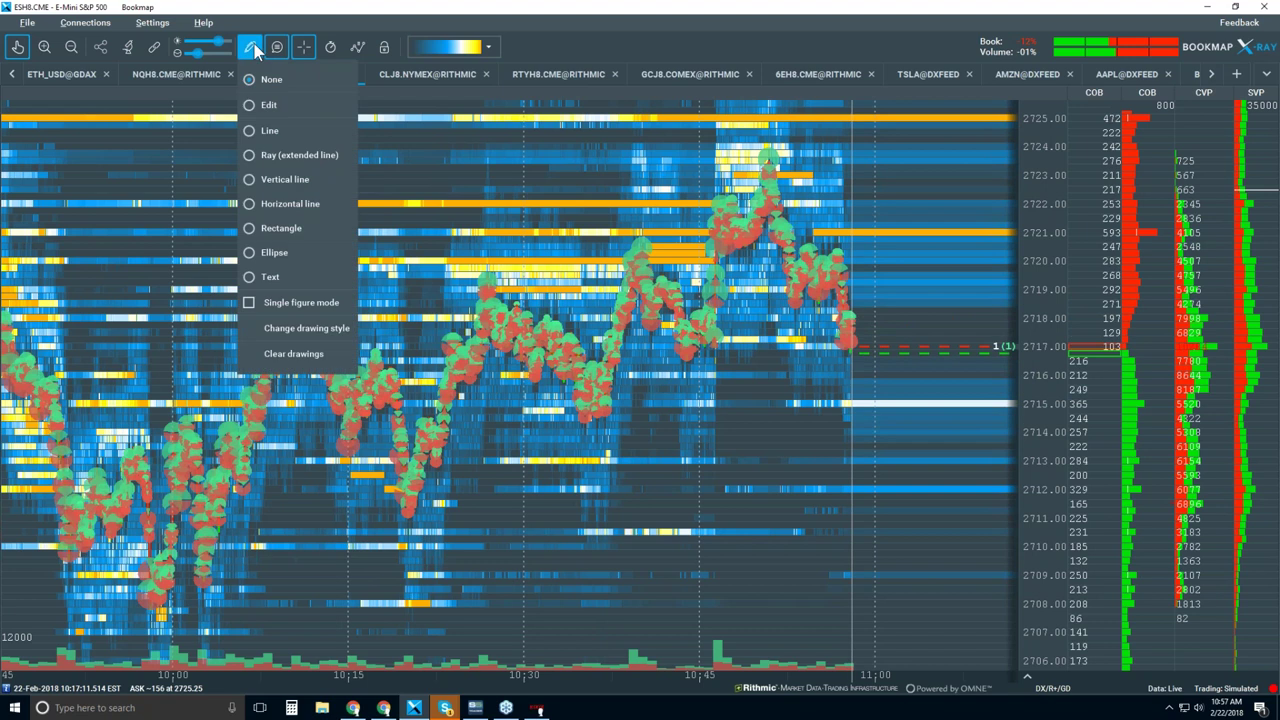
click(299, 155)
click(163, 606)
click(567, 457)
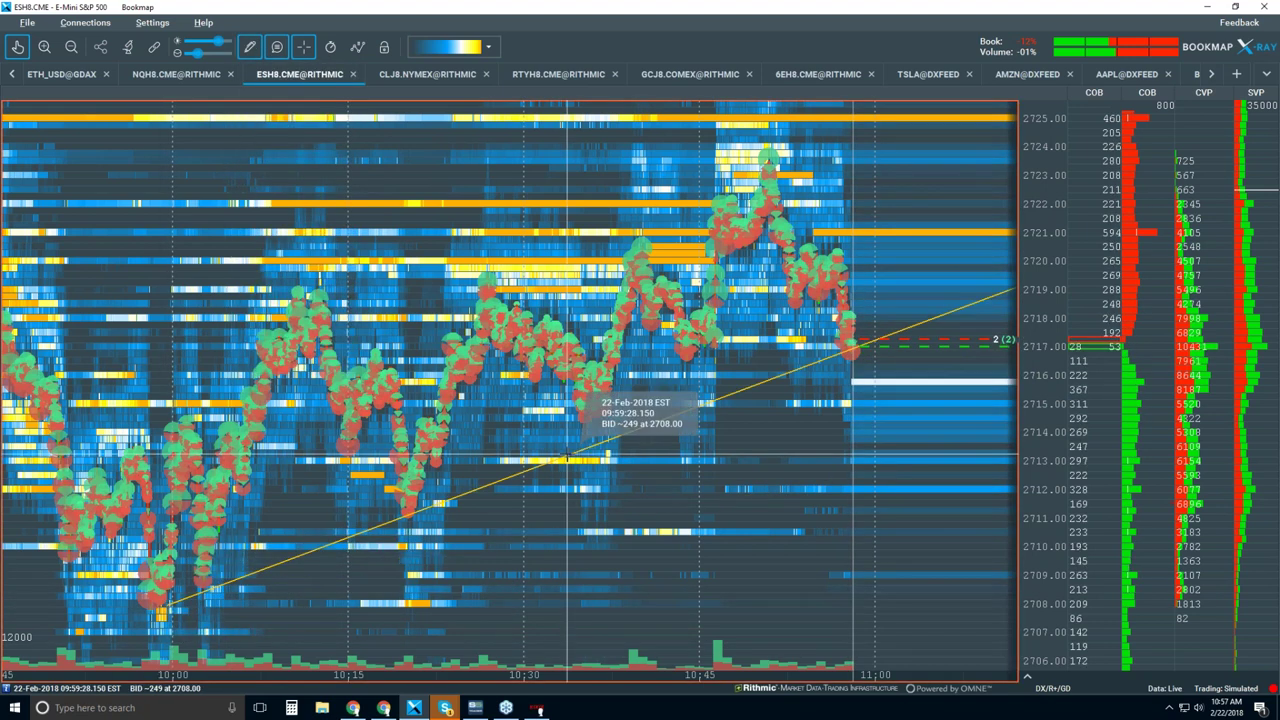
click(297, 289)
click(590, 212)
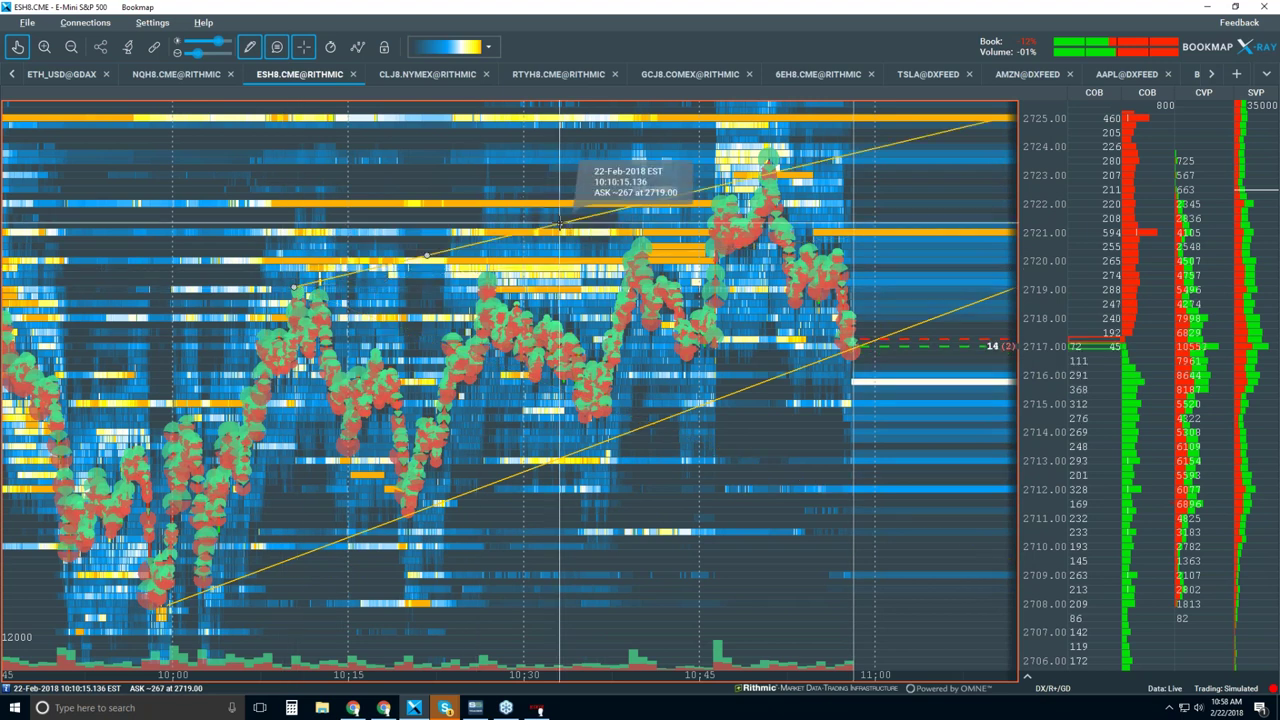
Step: Exit drawing mode and turn off the data tooltip and crosshair
click(258, 46)
click(272, 88)
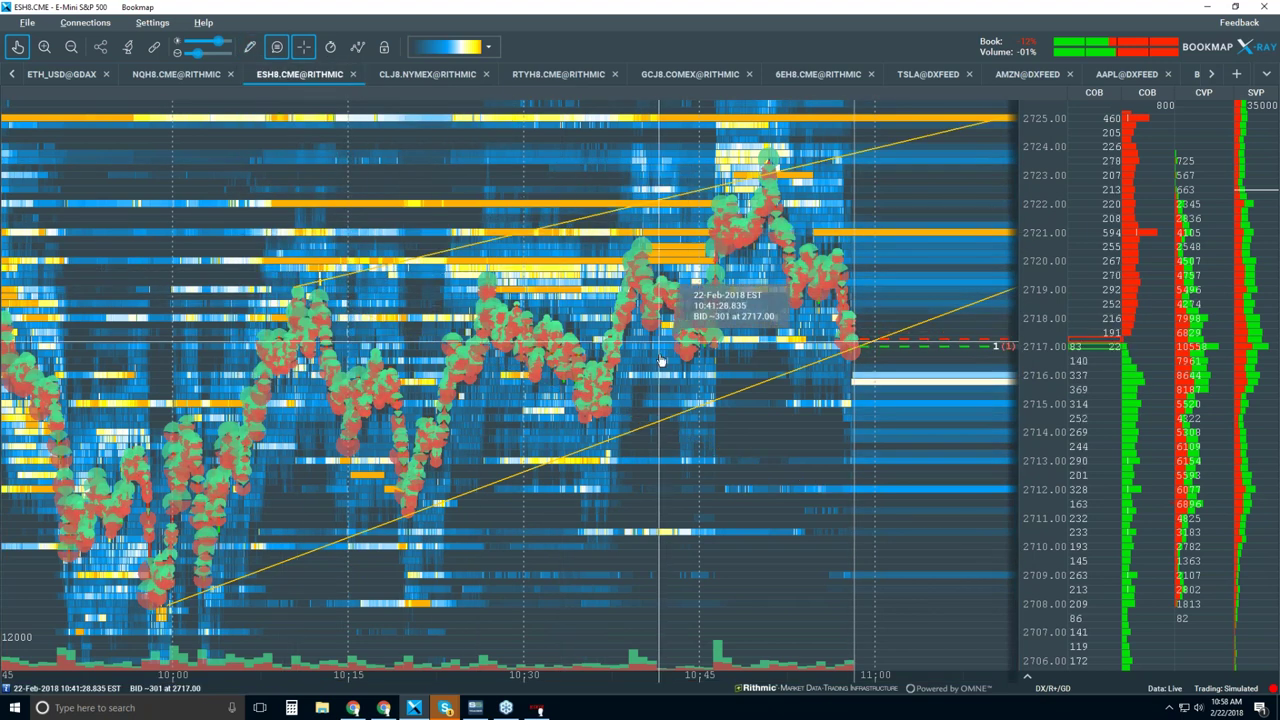
click(278, 47)
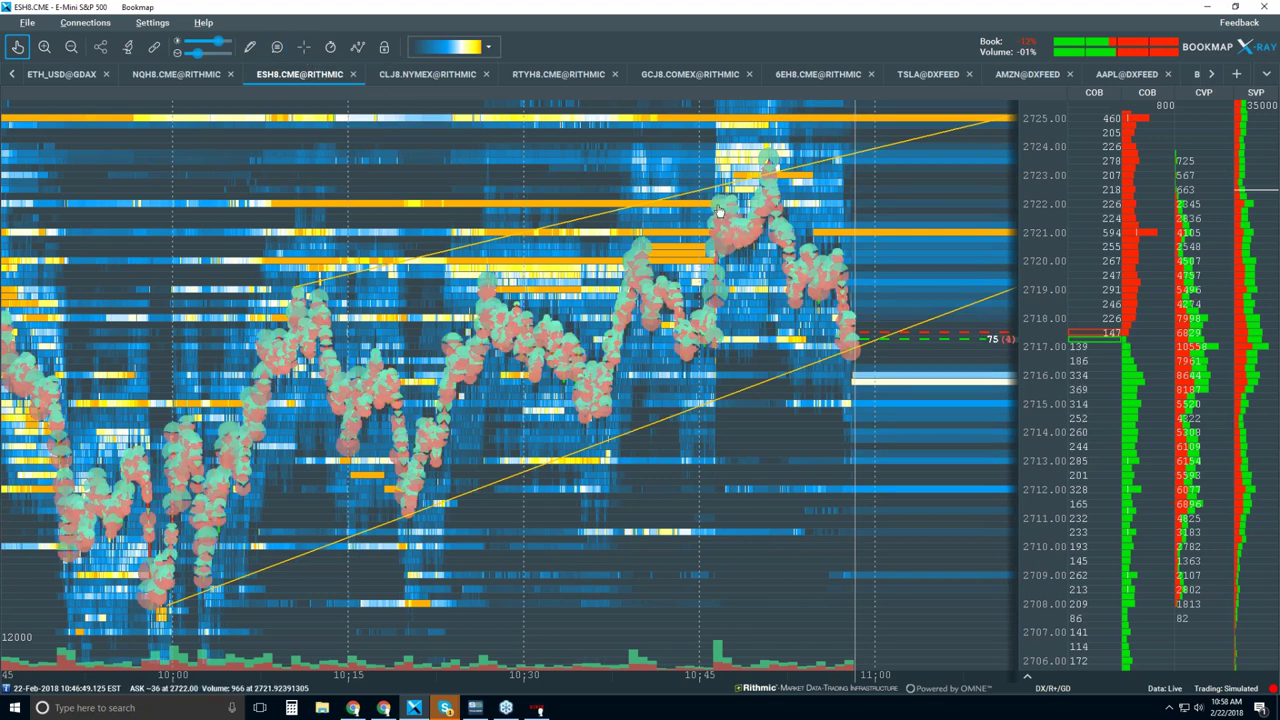